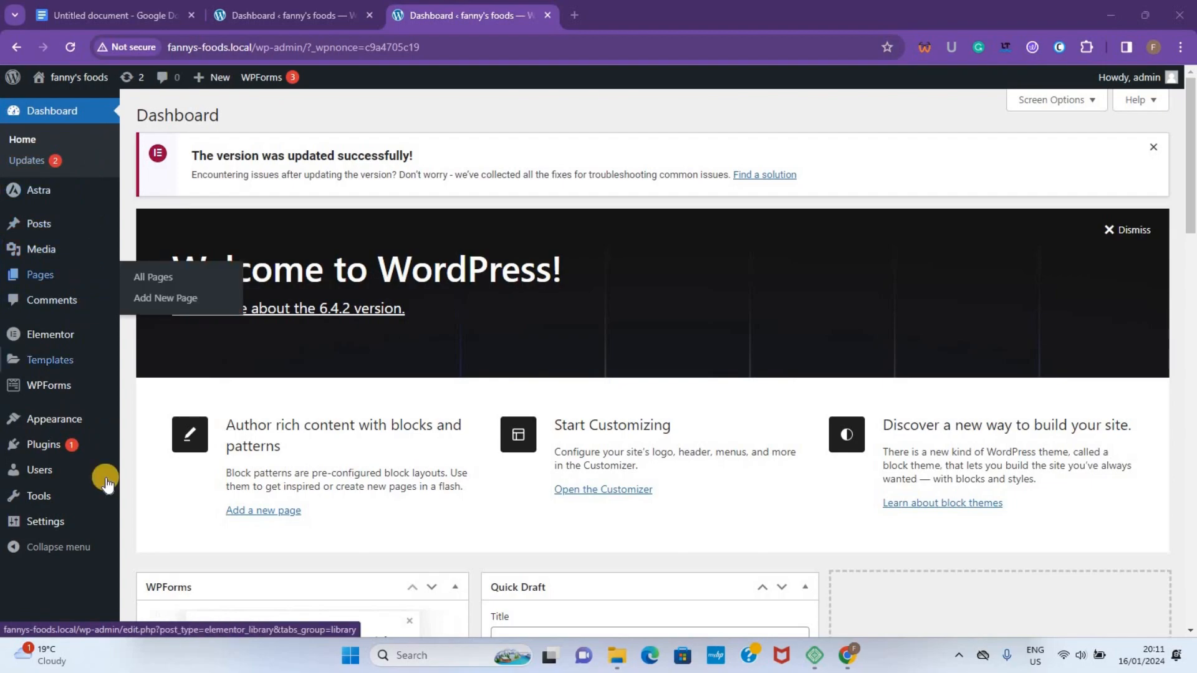
Step: Examine the submenus of the admin menu from Astra to Settings, and collapse and re-expand the menu
mouse_move(50, 197)
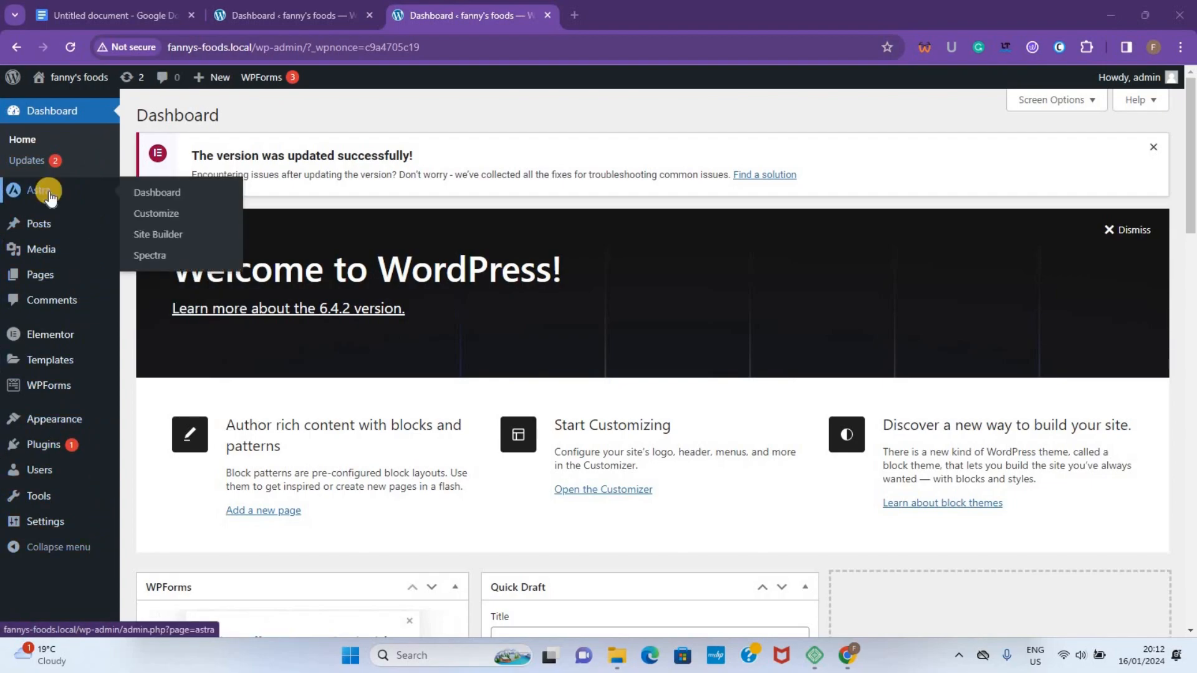
mouse_move(45, 227)
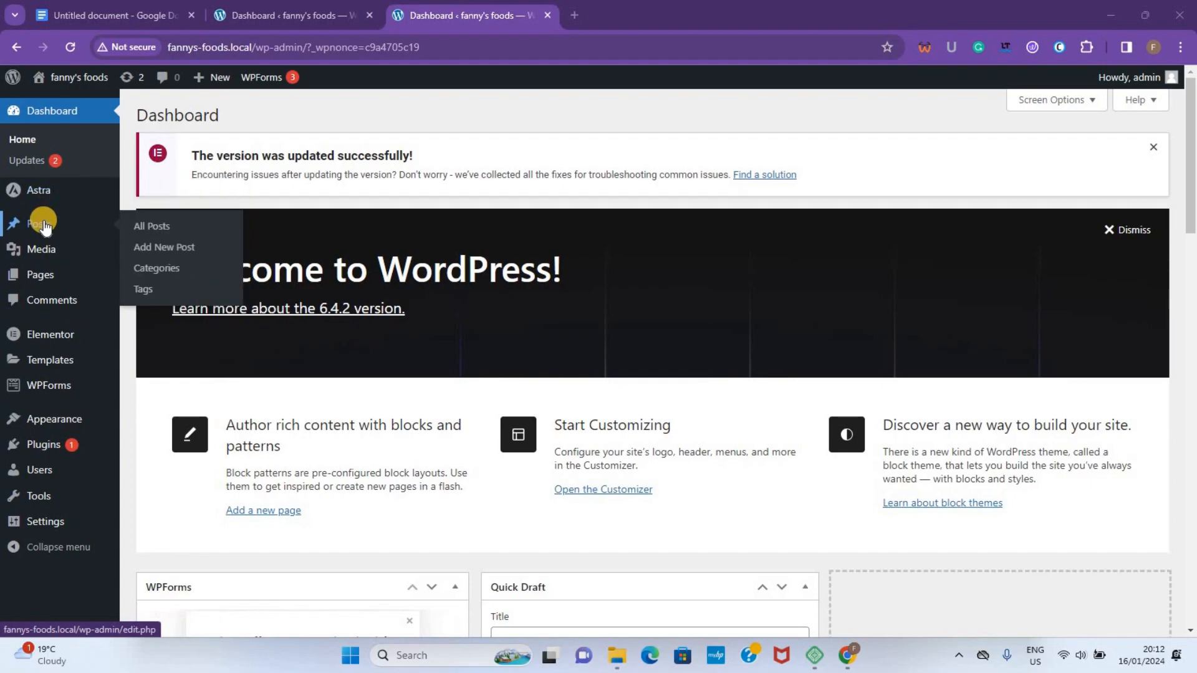
mouse_move(51, 250)
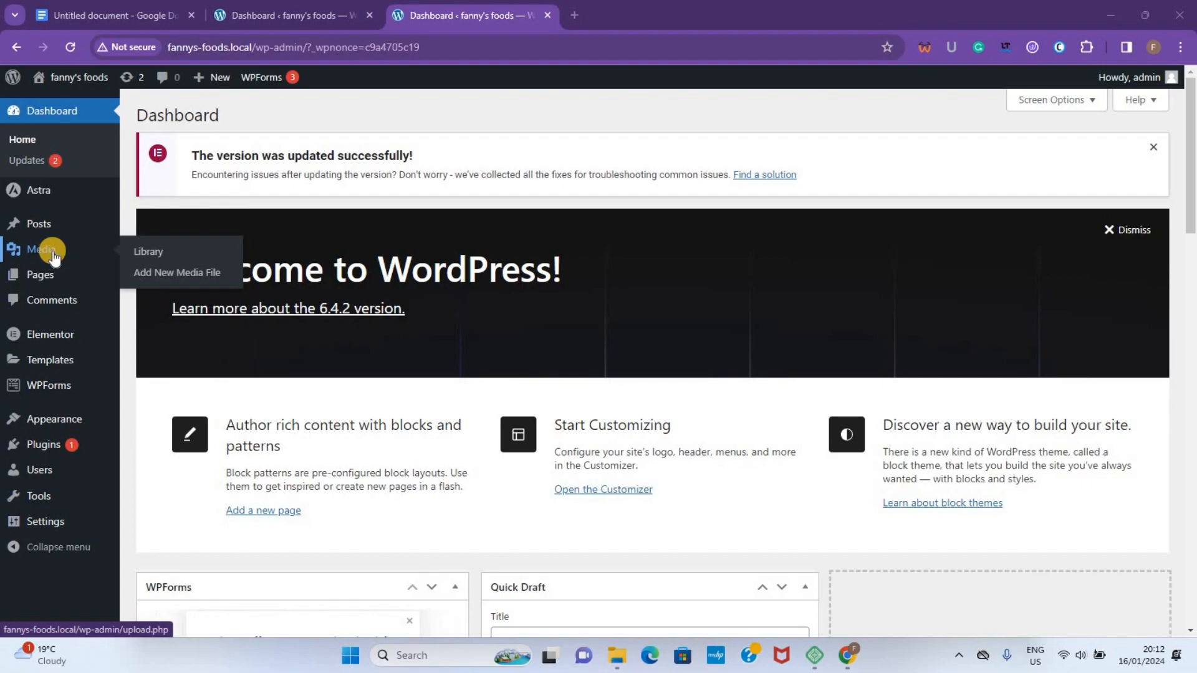
mouse_move(53, 278)
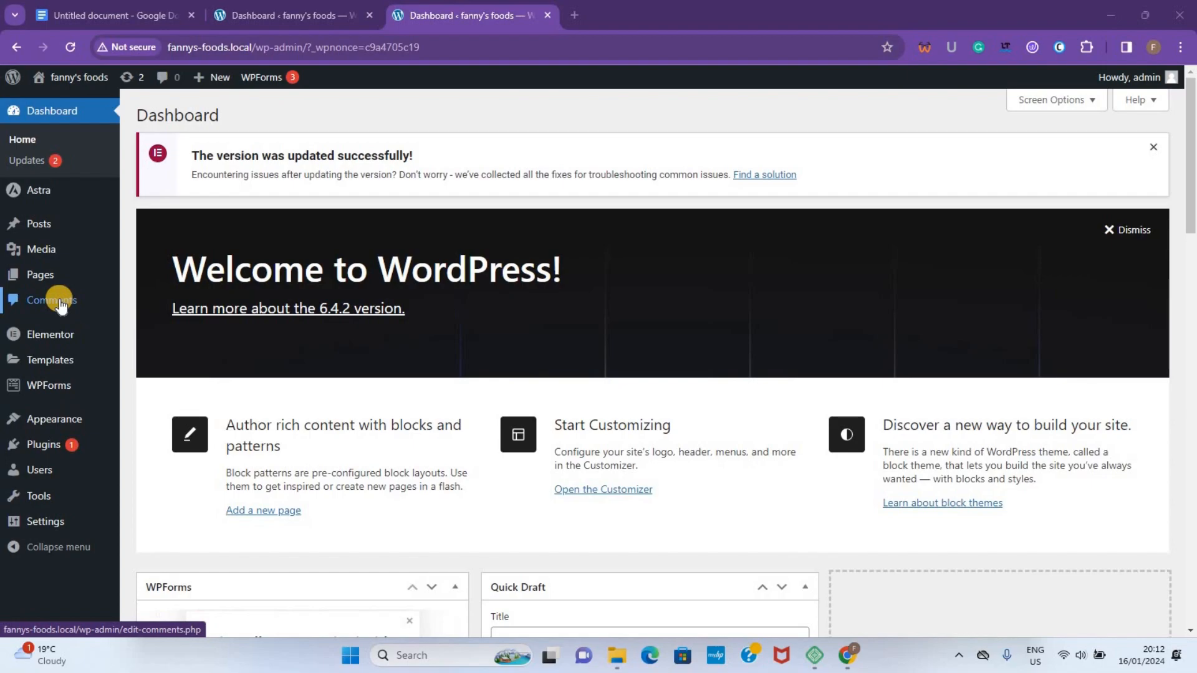
mouse_move(60, 341)
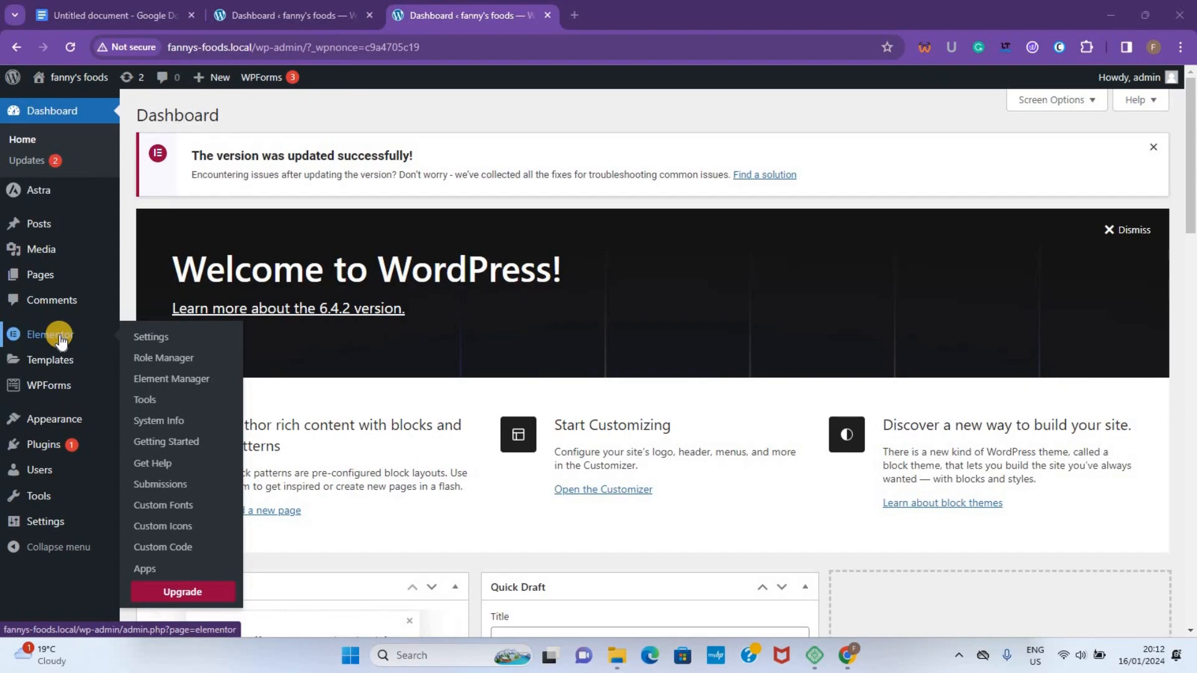
mouse_move(58, 362)
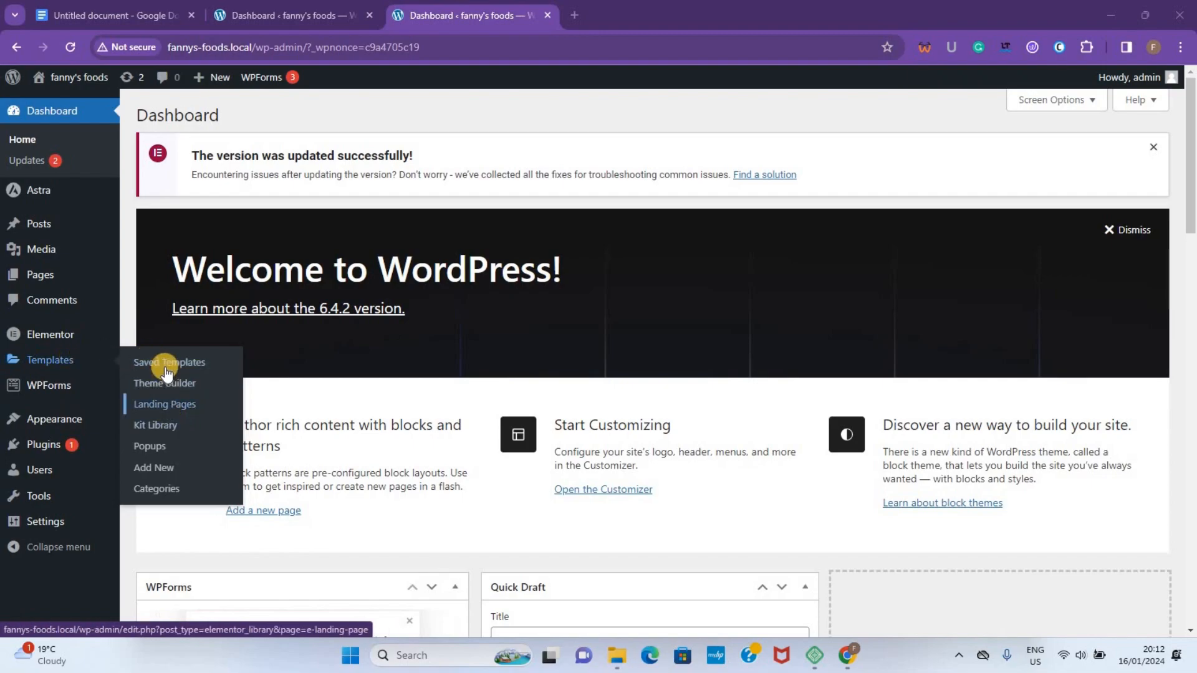
mouse_move(34, 388)
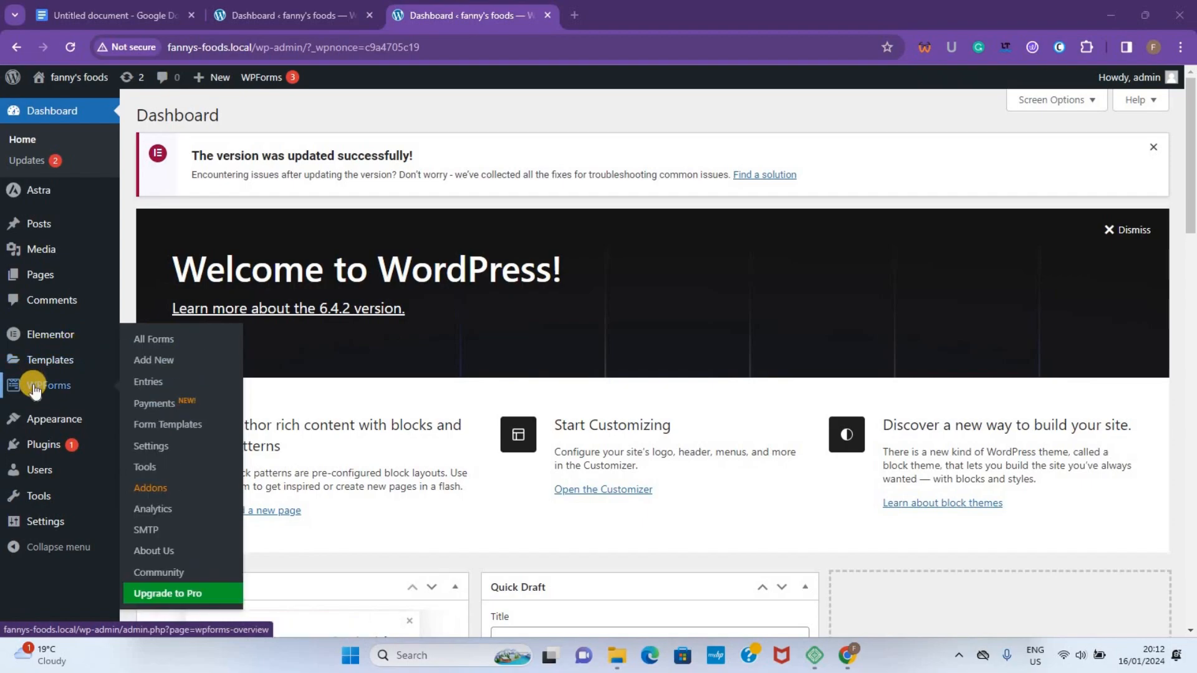
mouse_move(48, 415)
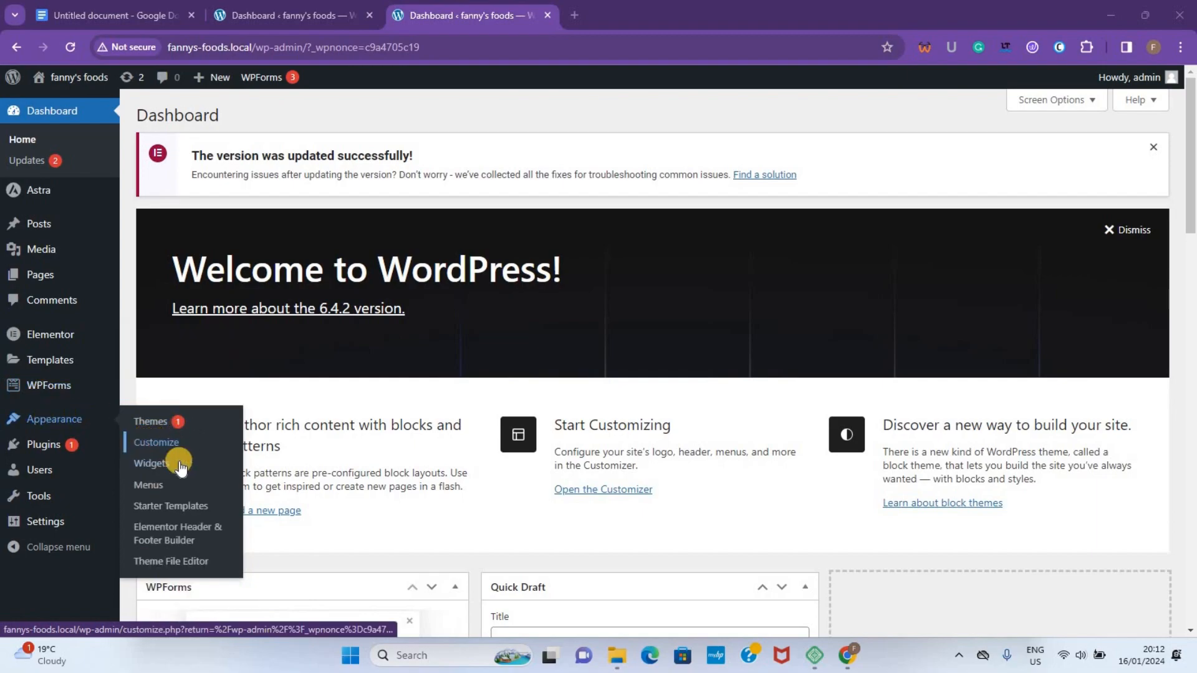
mouse_move(53, 445)
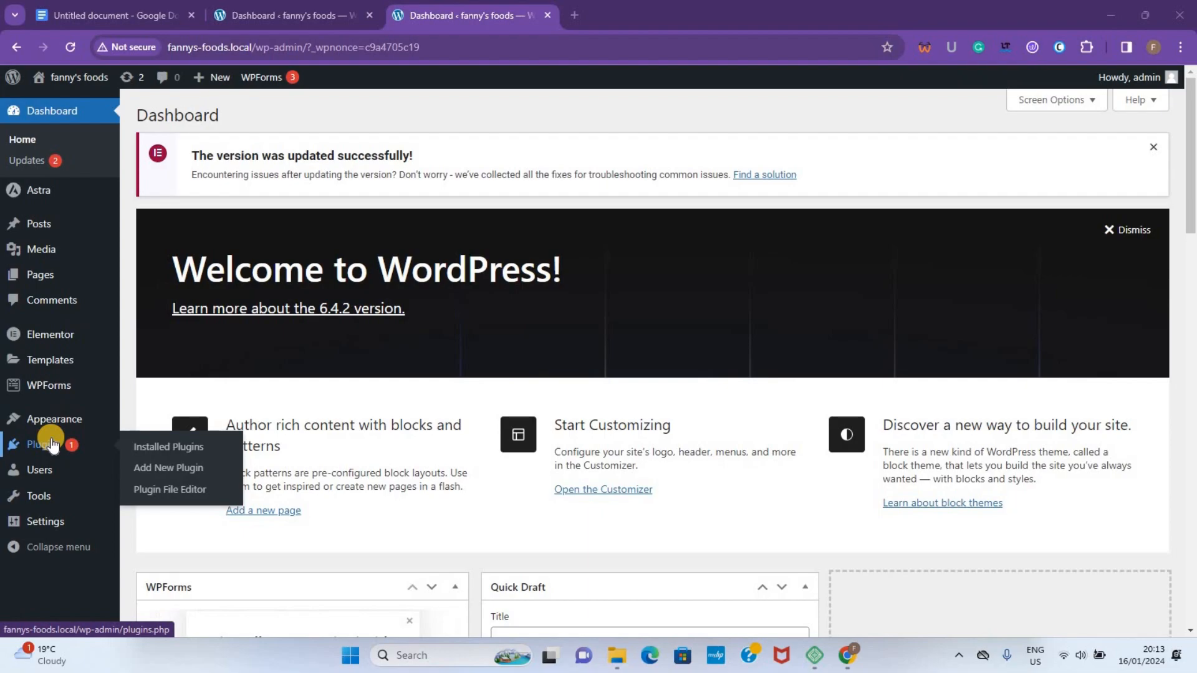
mouse_move(43, 477)
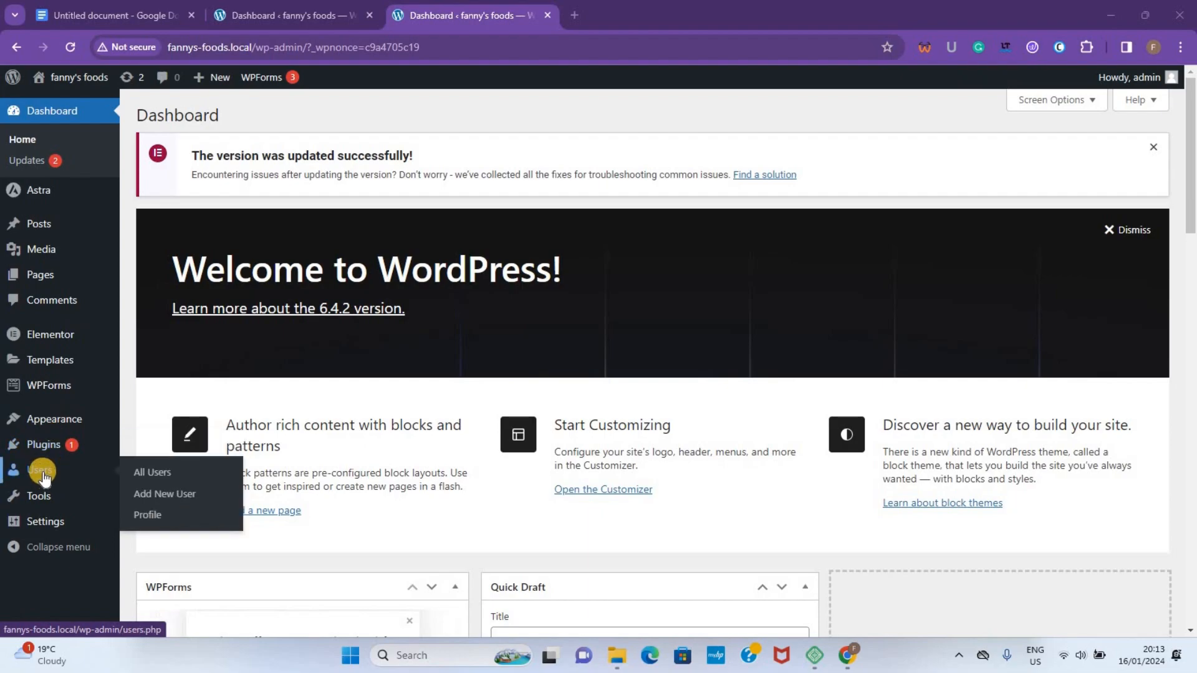
mouse_move(38, 498)
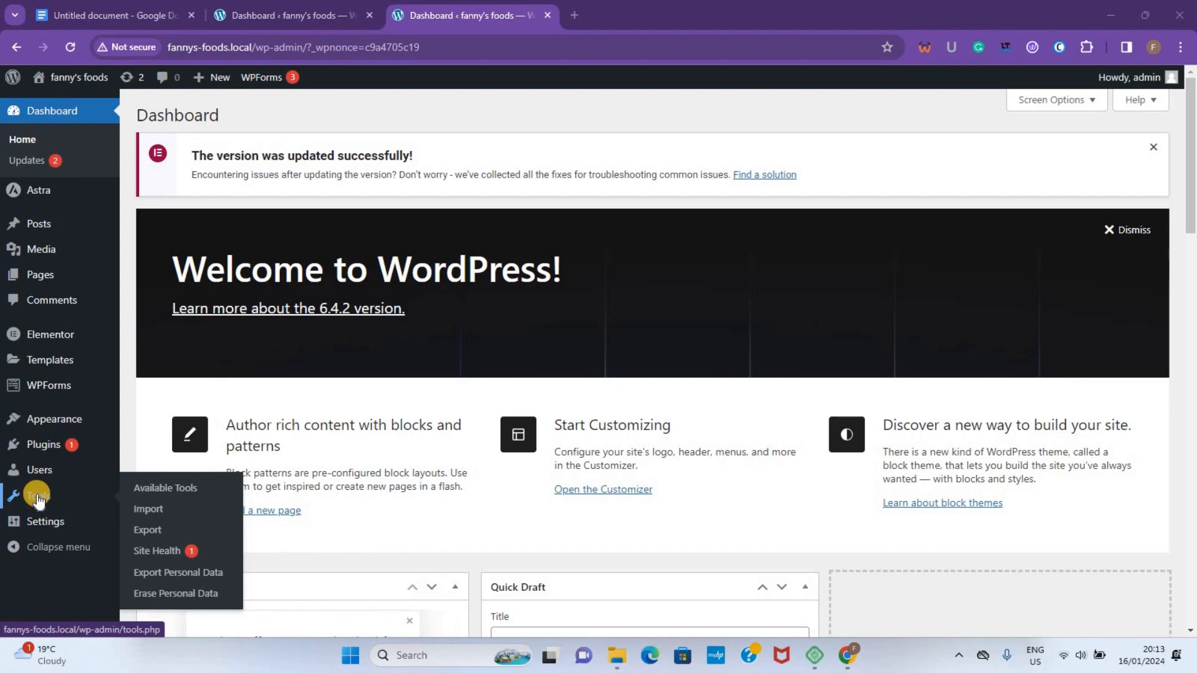
mouse_move(50, 525)
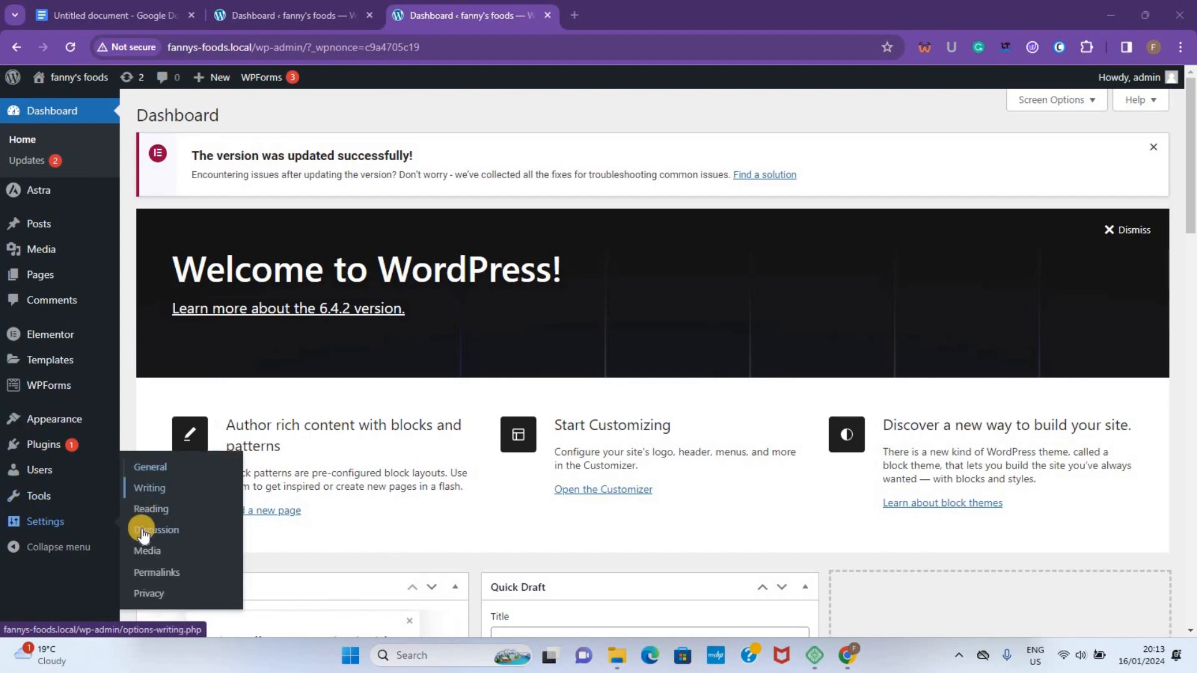
left_click(58, 549)
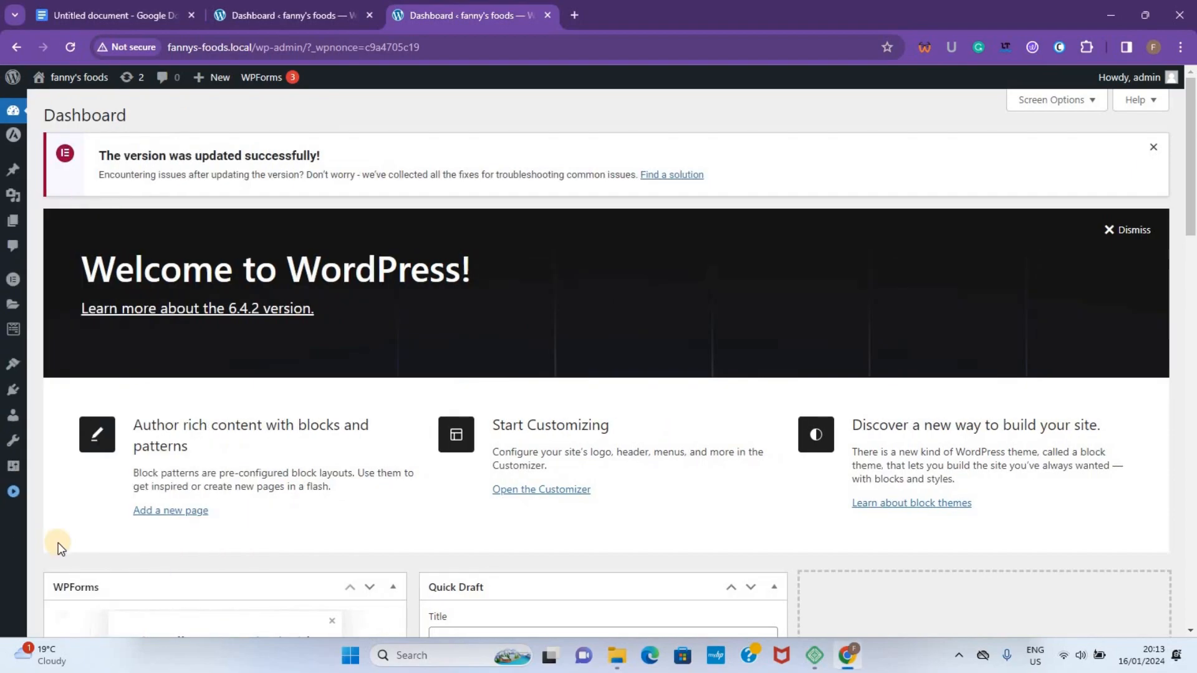
left_click(14, 492)
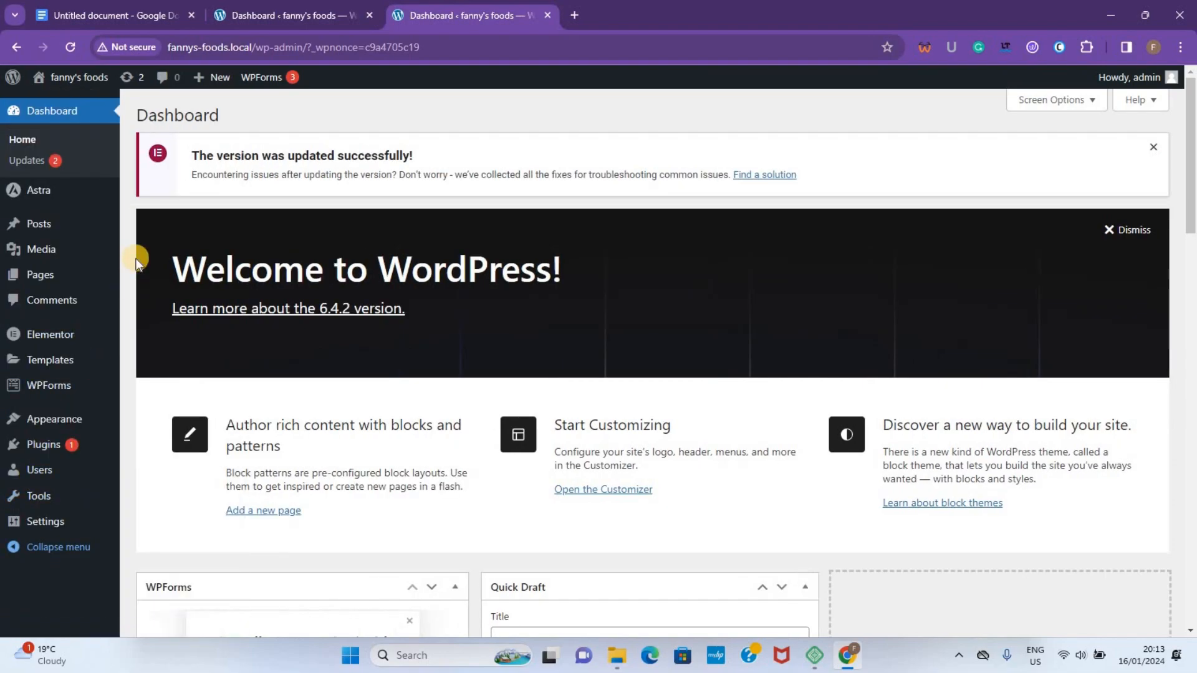
Step: Start a new post from the posts list, dismiss the block editor's welcome guide and activate the empty post title
left_click(30, 223)
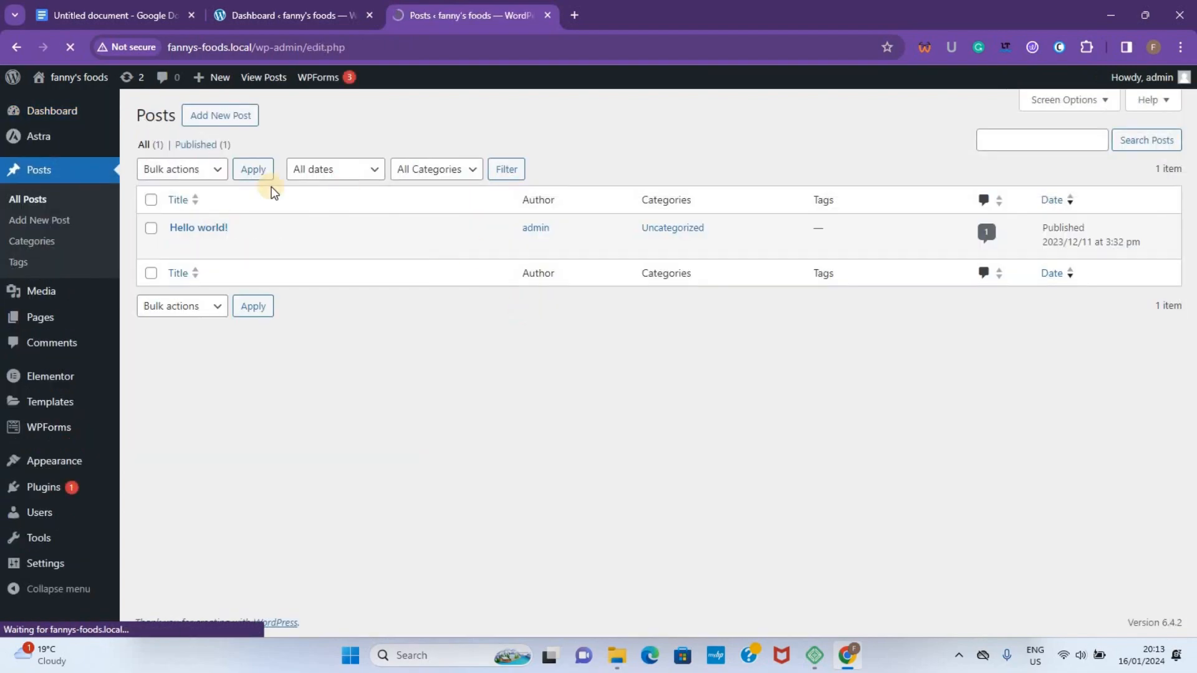
right_click(204, 231)
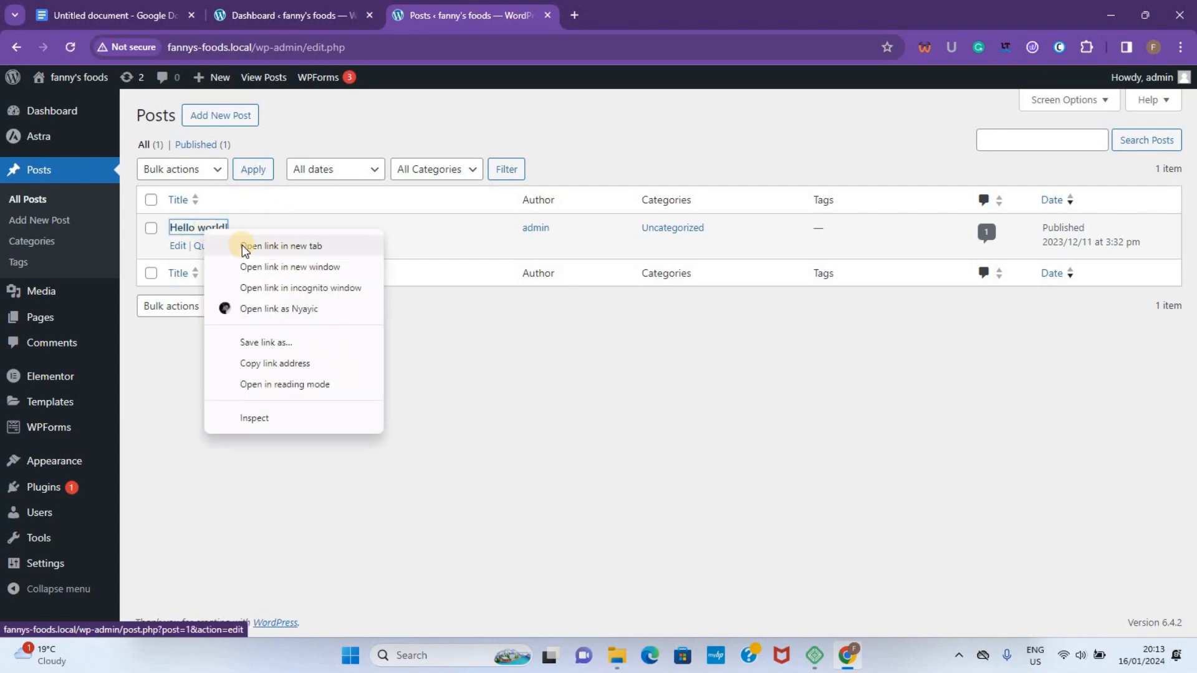
left_click(196, 288)
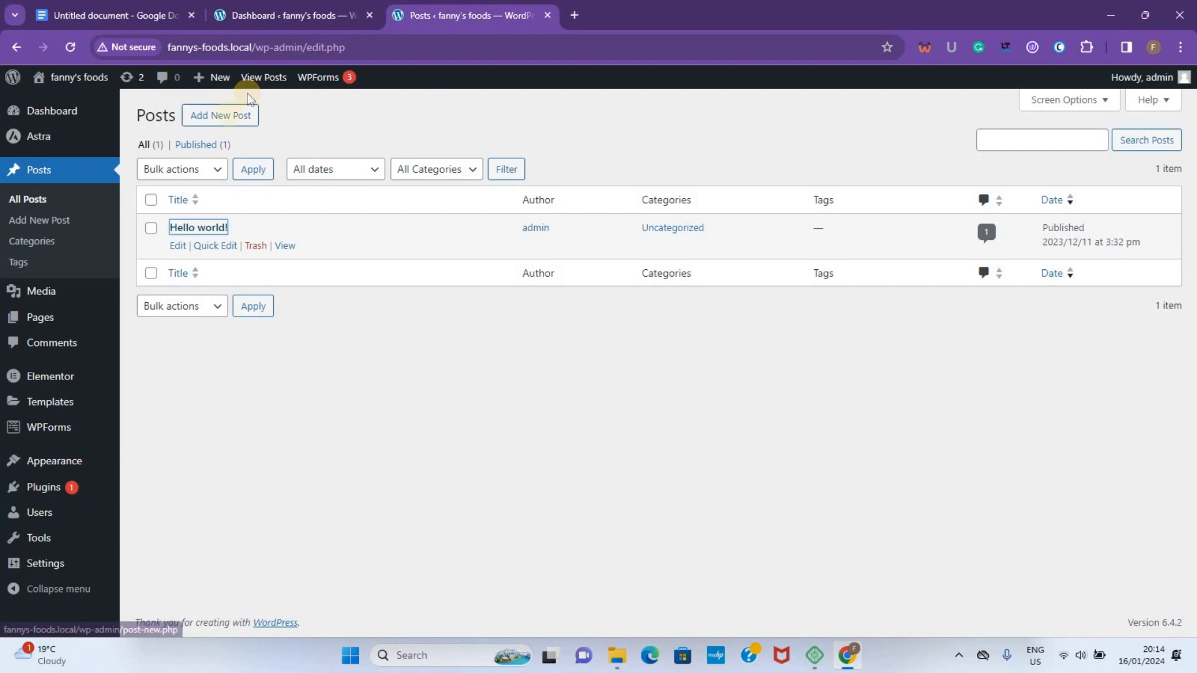
left_click(232, 117)
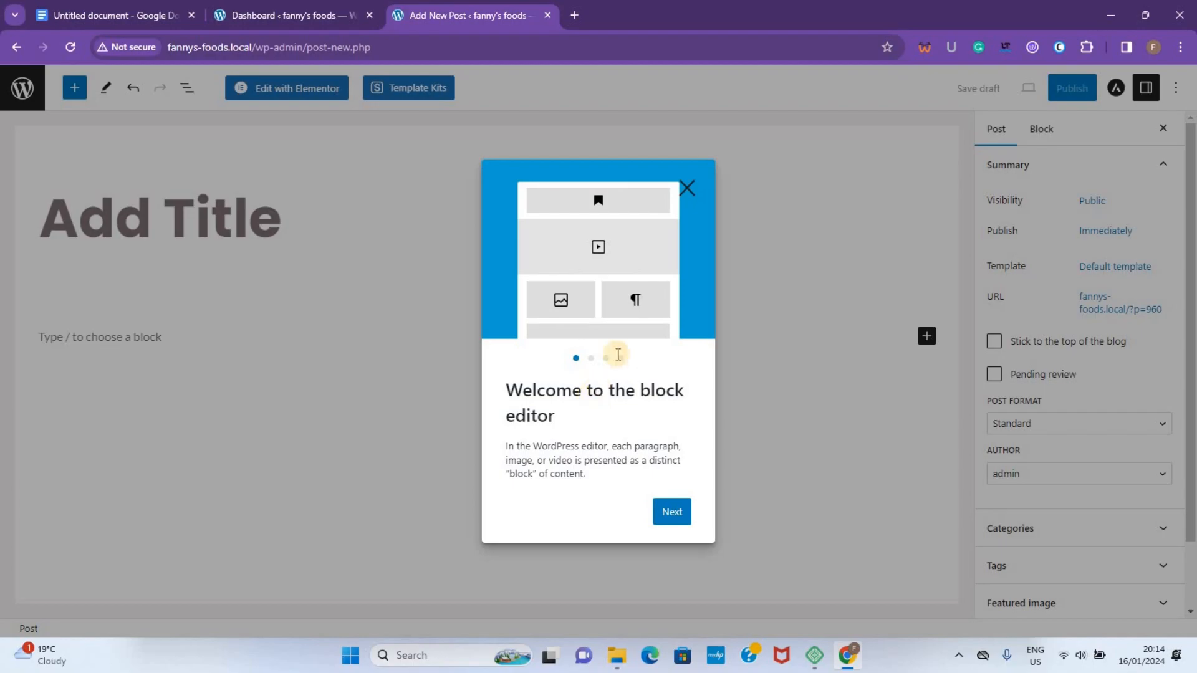
left_click(683, 187)
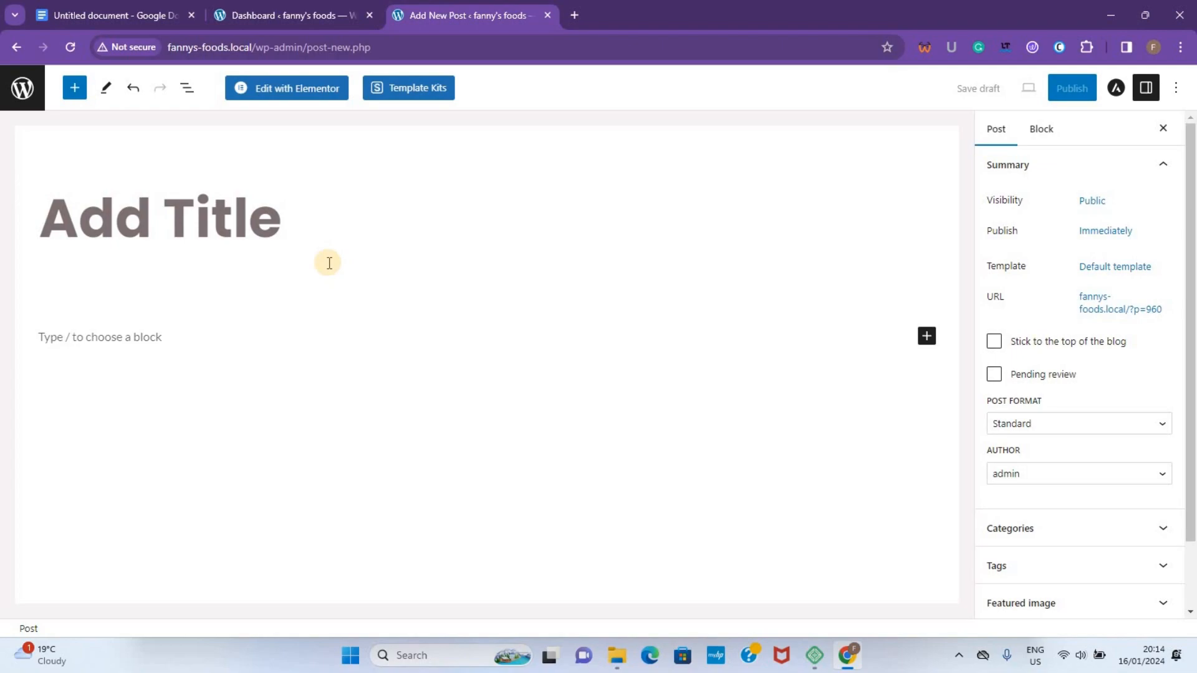
left_click(231, 213)
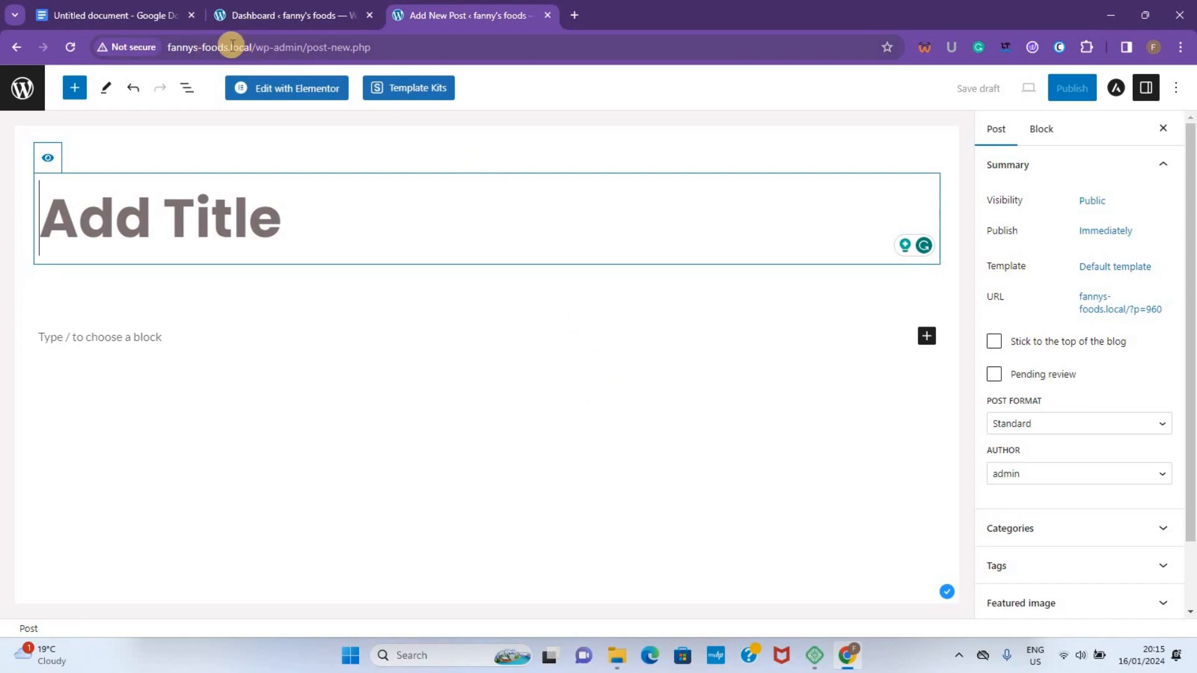
Step: Switch to the untitled document in Google Docs and paste the copied article about global flavors into it
left_click(118, 8)
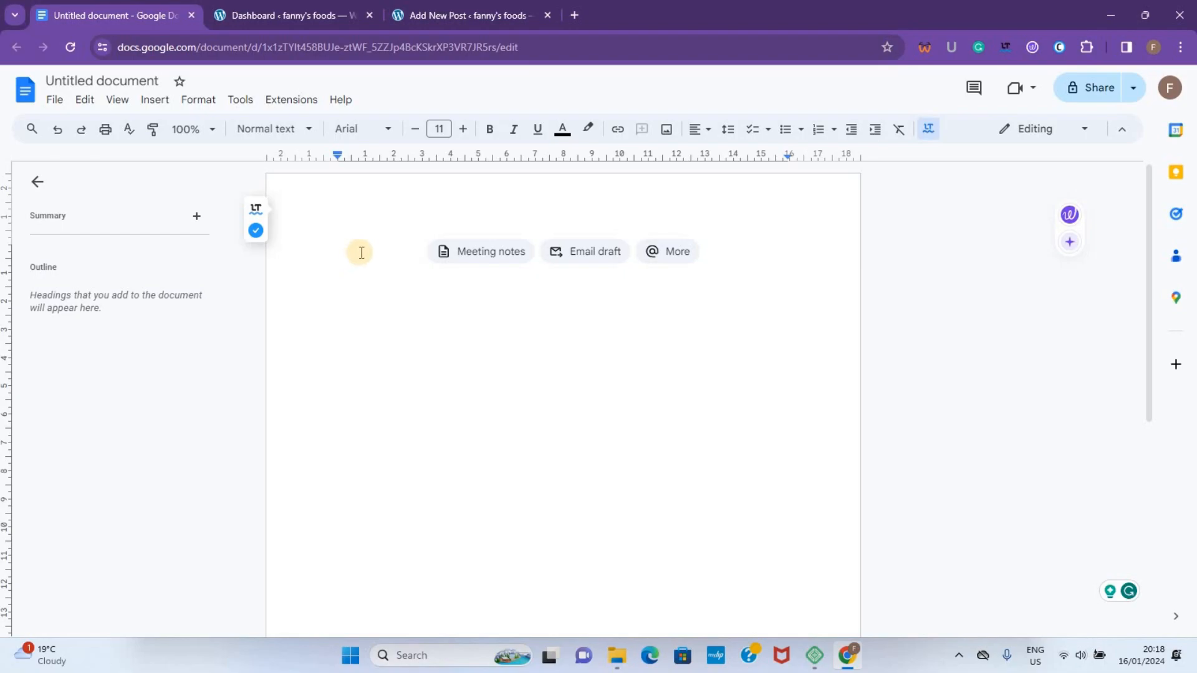
key("ctrl+v")
scroll(528, 279, "up", 7)
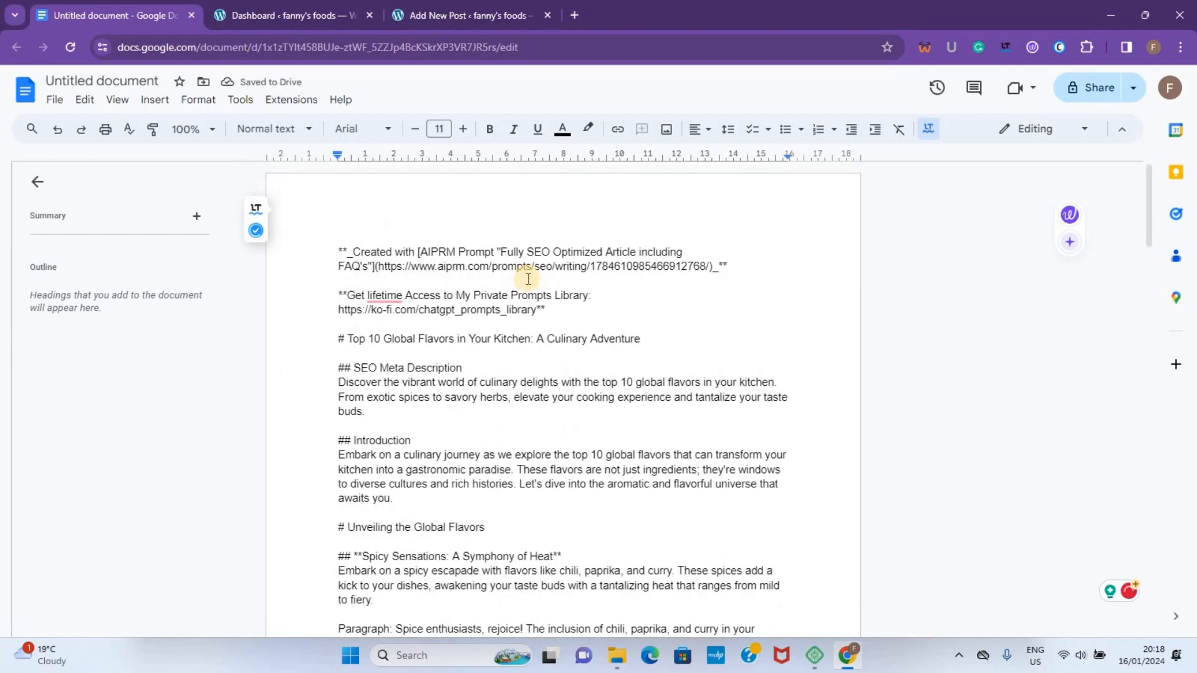
Step: Delete the AIPRM credit and prompts library lines above the article and the "#" before its title
left_click(563, 310)
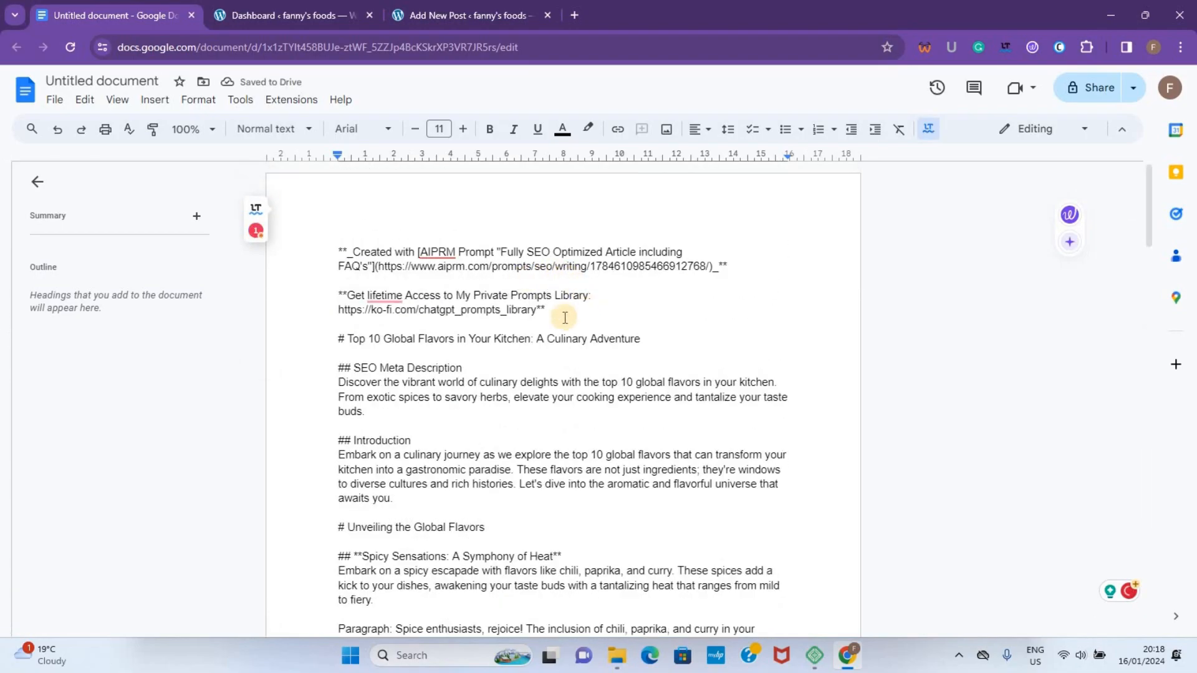
left_click(333, 231, "shift")
key("BackSpace")
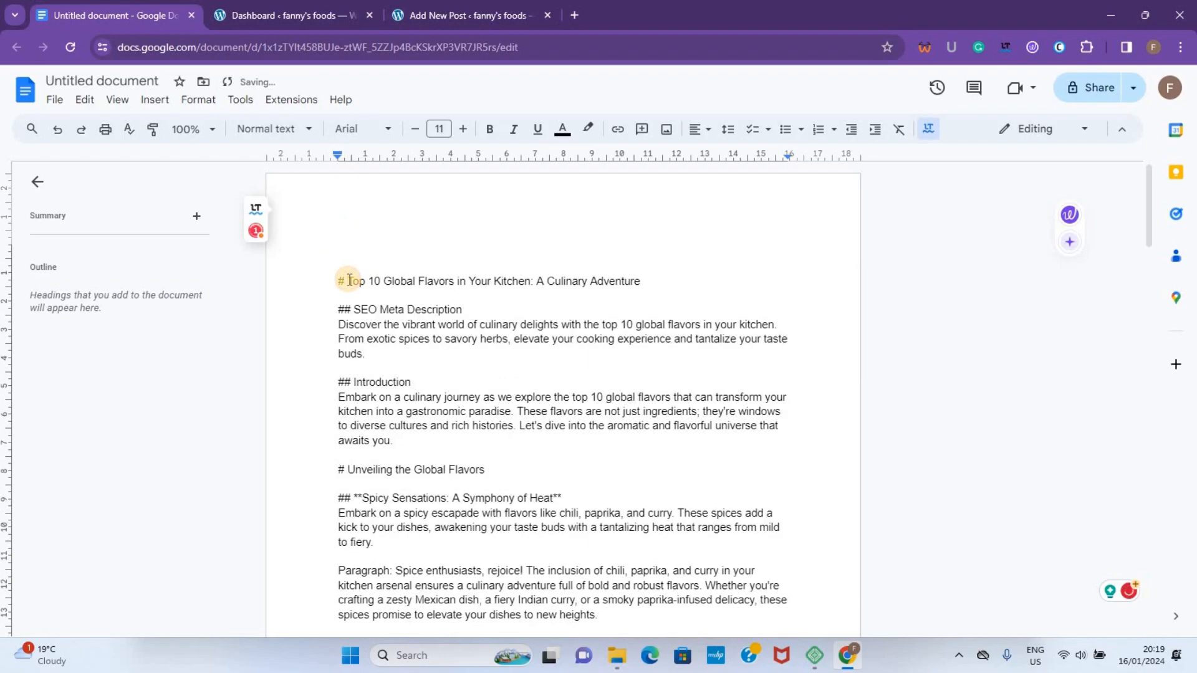
key("Delete")
key("Delete")
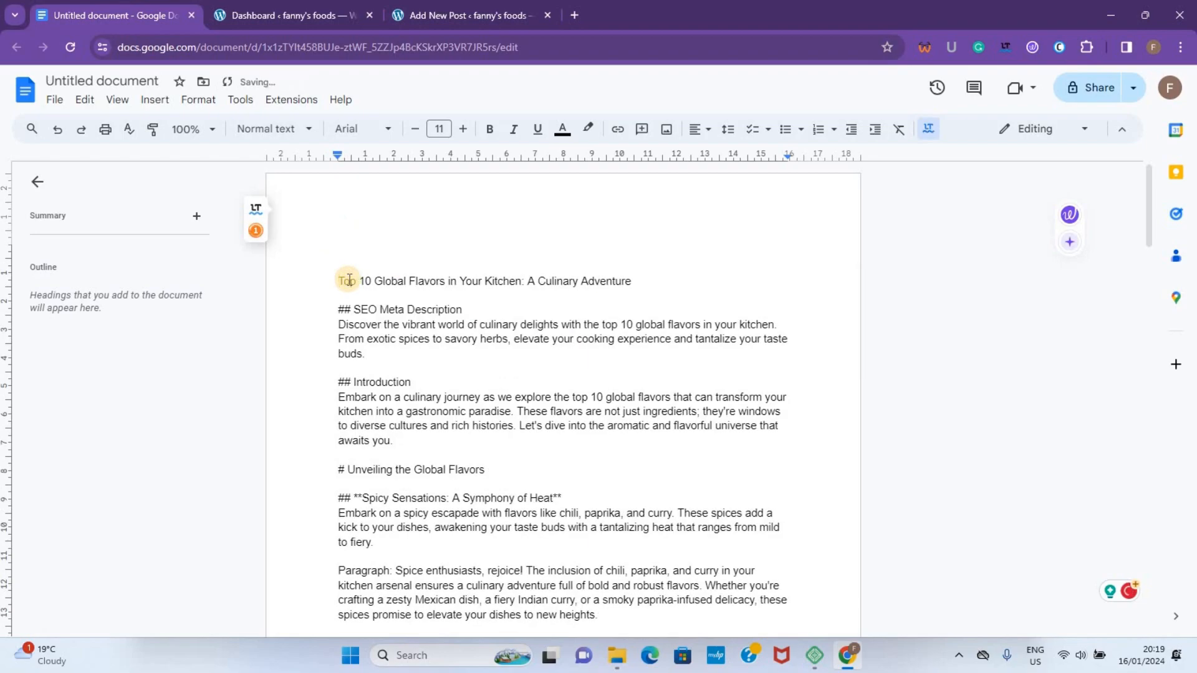
Step: Apply the Title style to "Top 10 Global Flavors in Your Kitchen: A Culinary Adventure" and dismiss the paraphrase suggestions
key("shift+End")
left_click(266, 129)
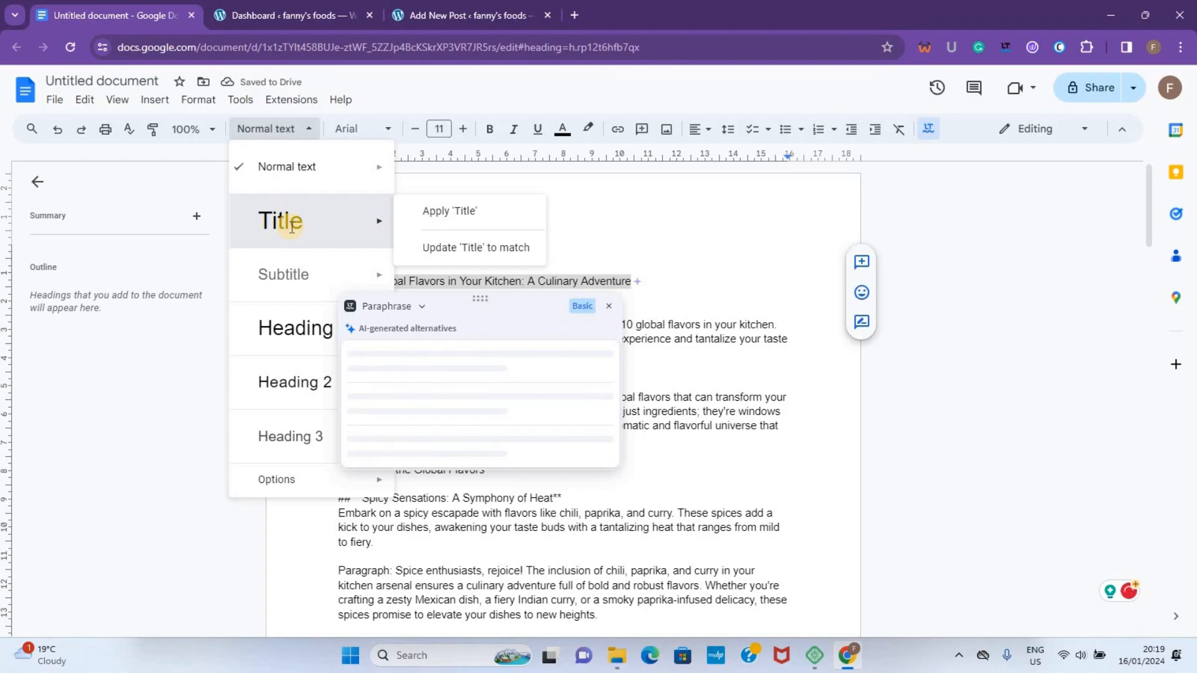
left_click(291, 227)
left_click(336, 278)
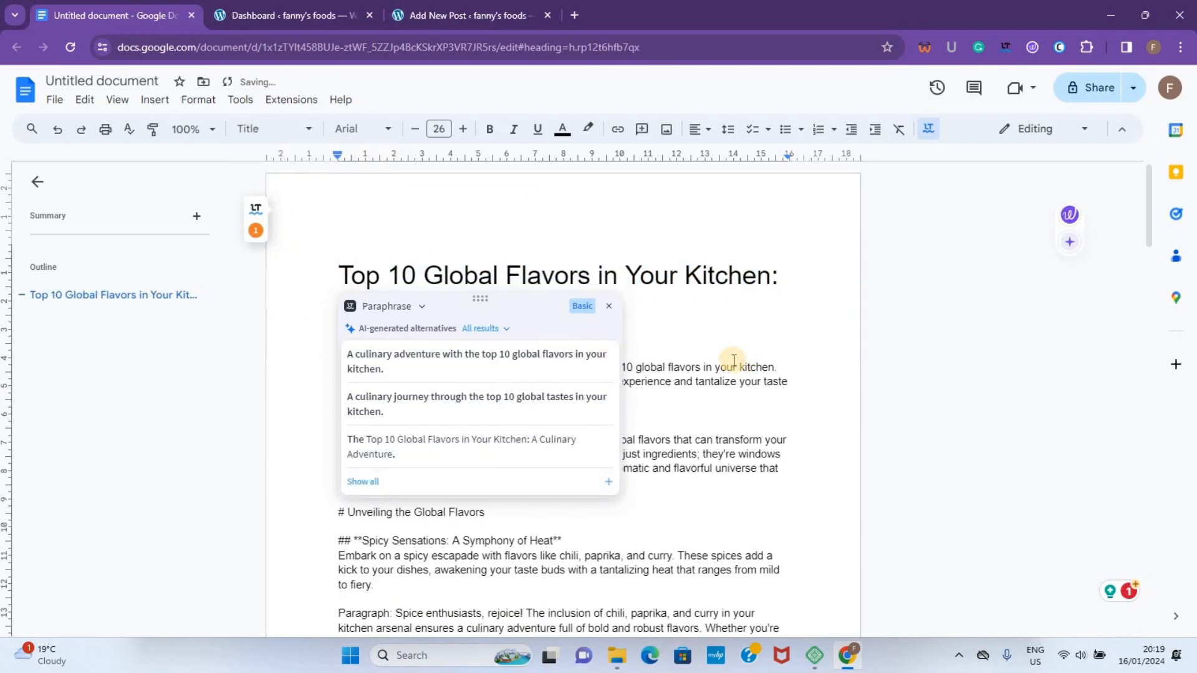
left_click(609, 306)
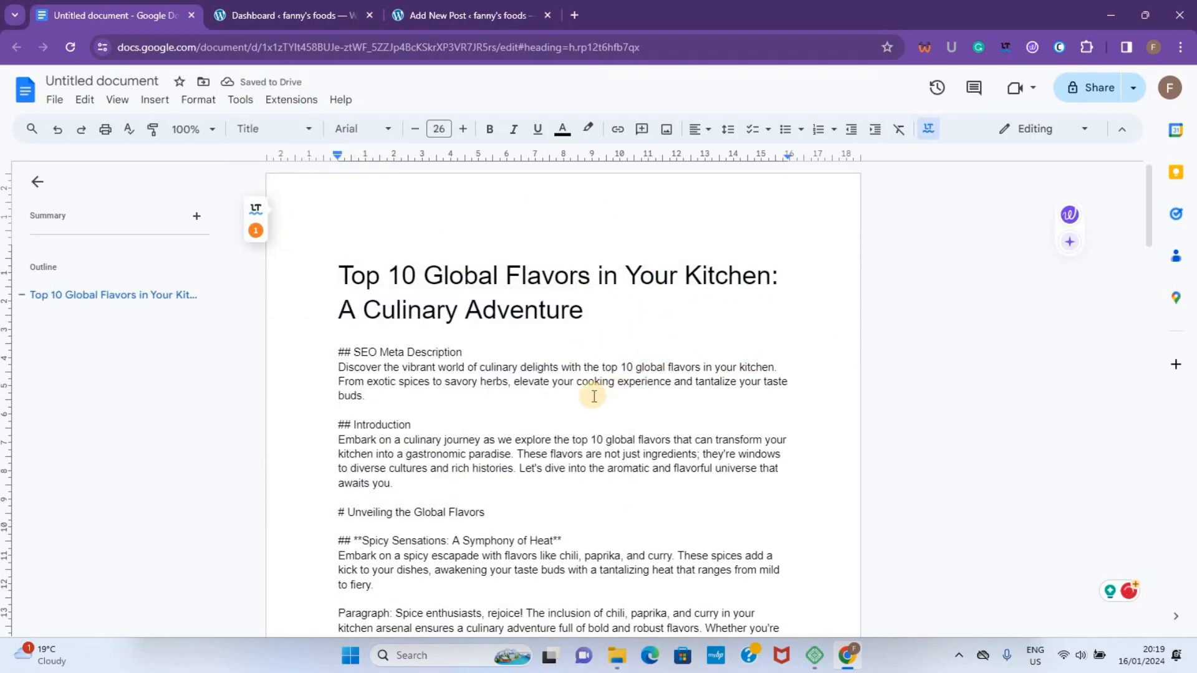
Step: Name the document "Top 10 Global Flavors in Your Kitchen: A Culinary Adventure"
scroll(588, 324, "down", 2)
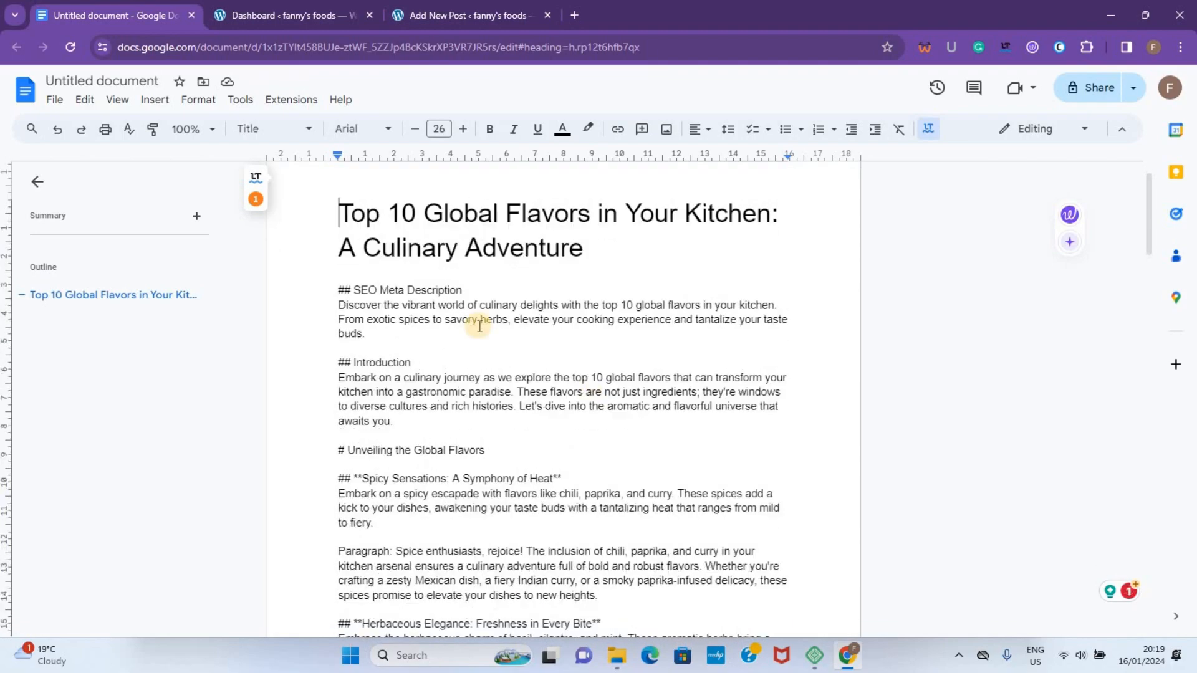
scroll(479, 325, "up", 1)
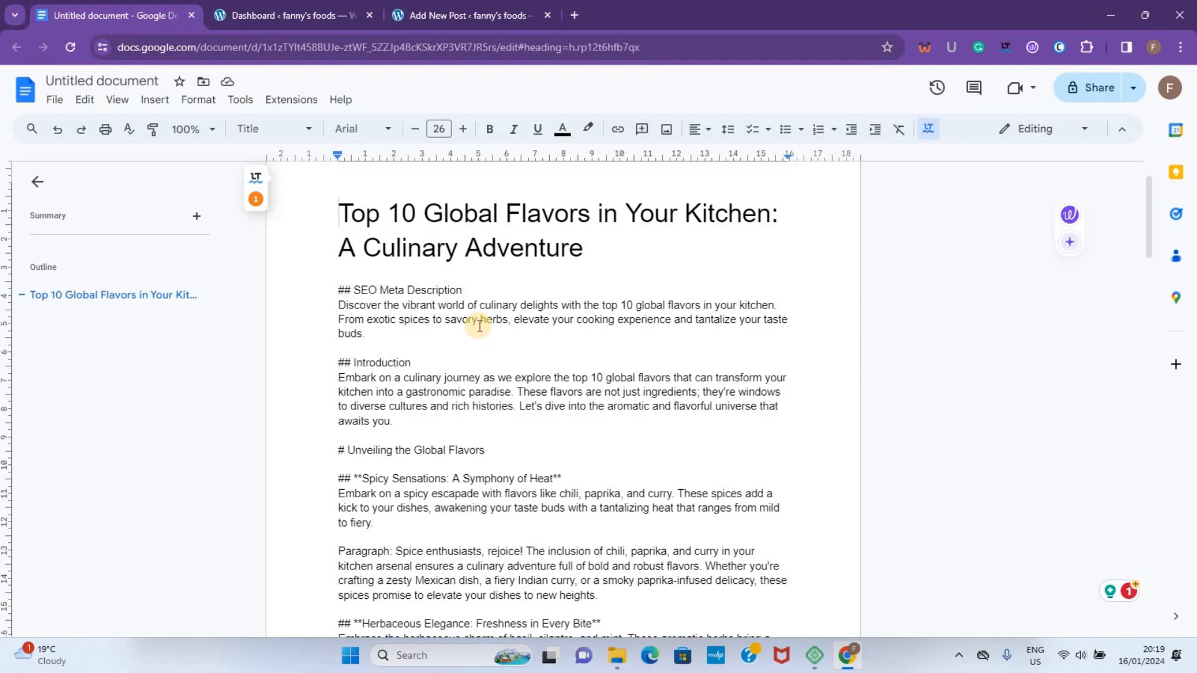
scroll(479, 326, "down", 10)
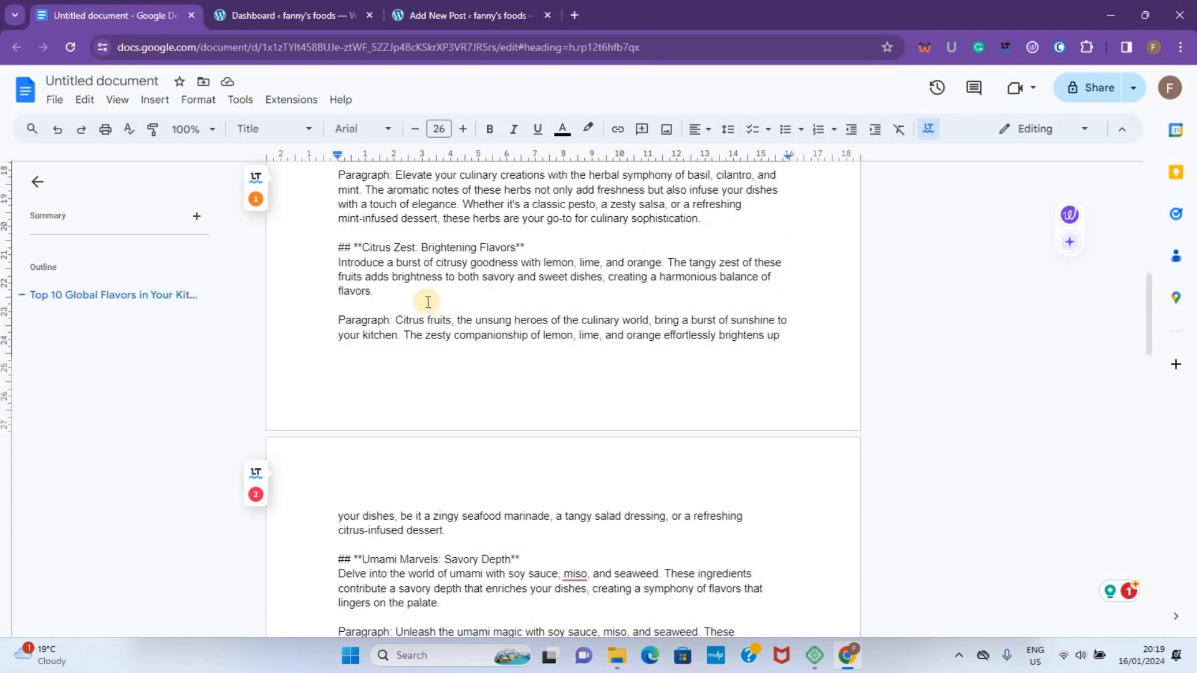
left_click(97, 76)
left_click(475, 292)
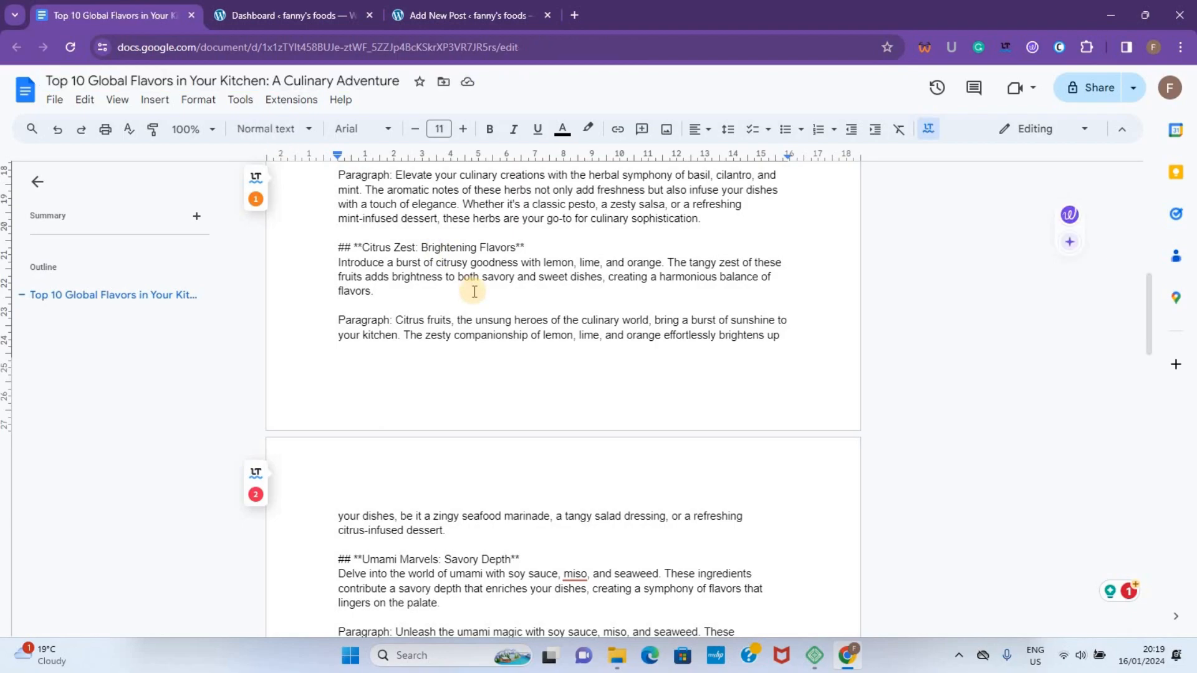
Step: Copy the article title from the document and enter it in WordPress as the post title "Top 10 Global Flavors In Your Kitchen: A Culinary Adventure"
scroll(474, 292, "up", 10)
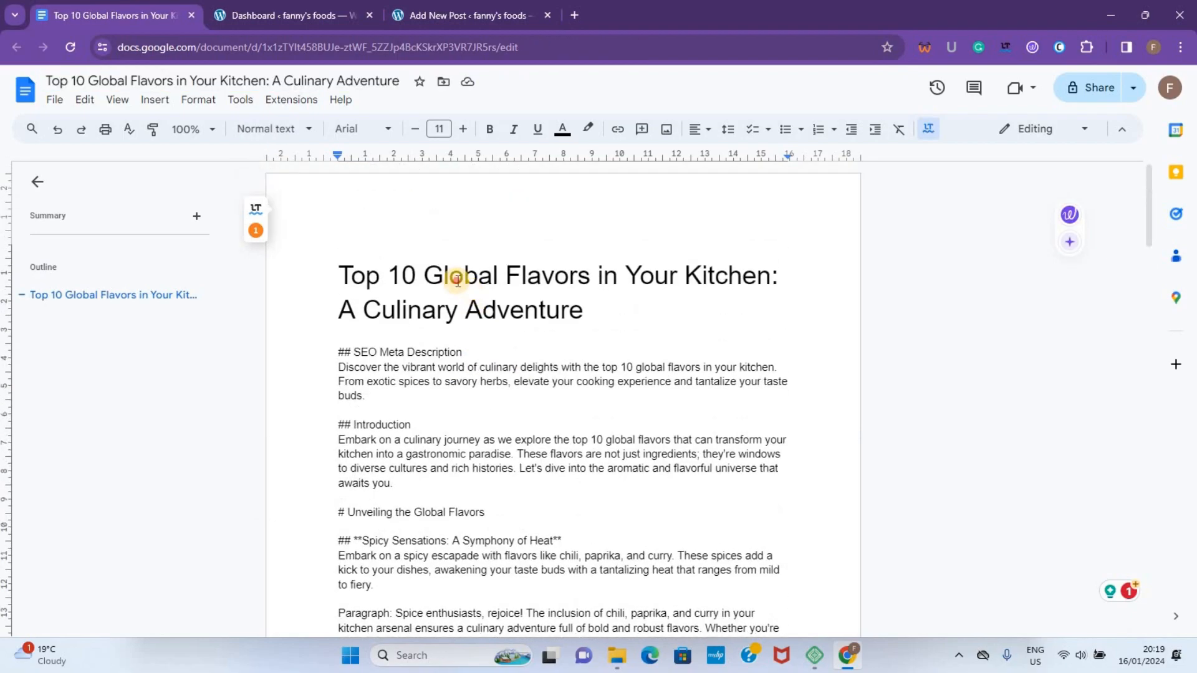
triple_click(457, 280)
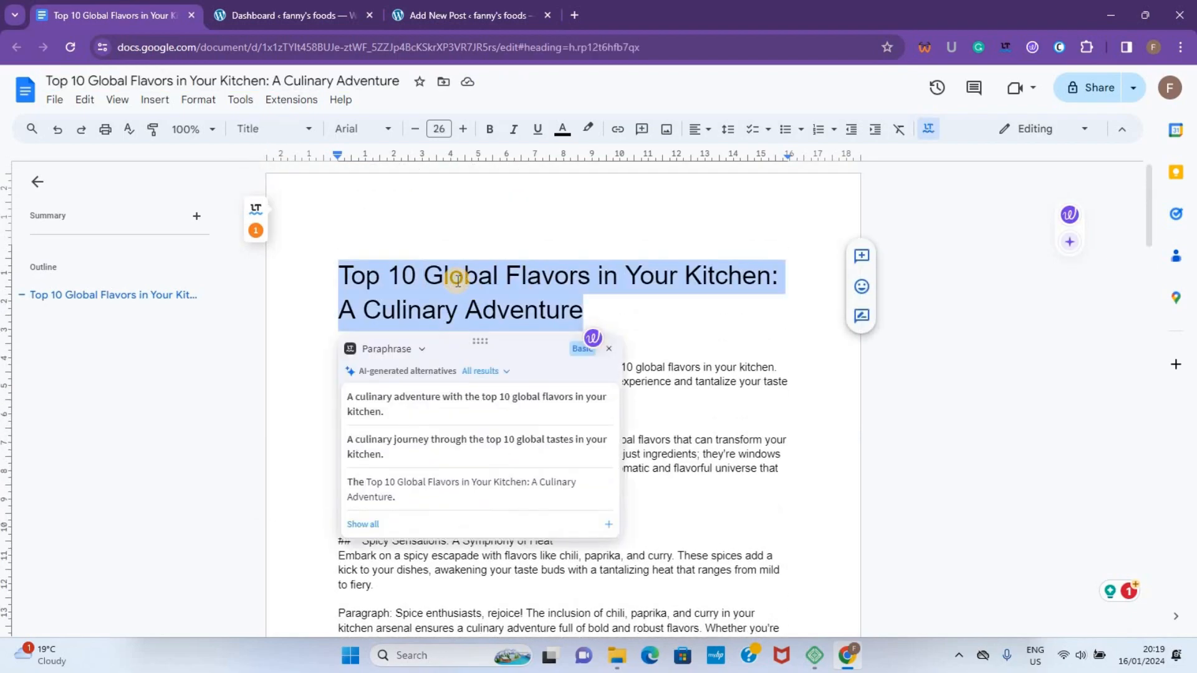
left_click(457, 13)
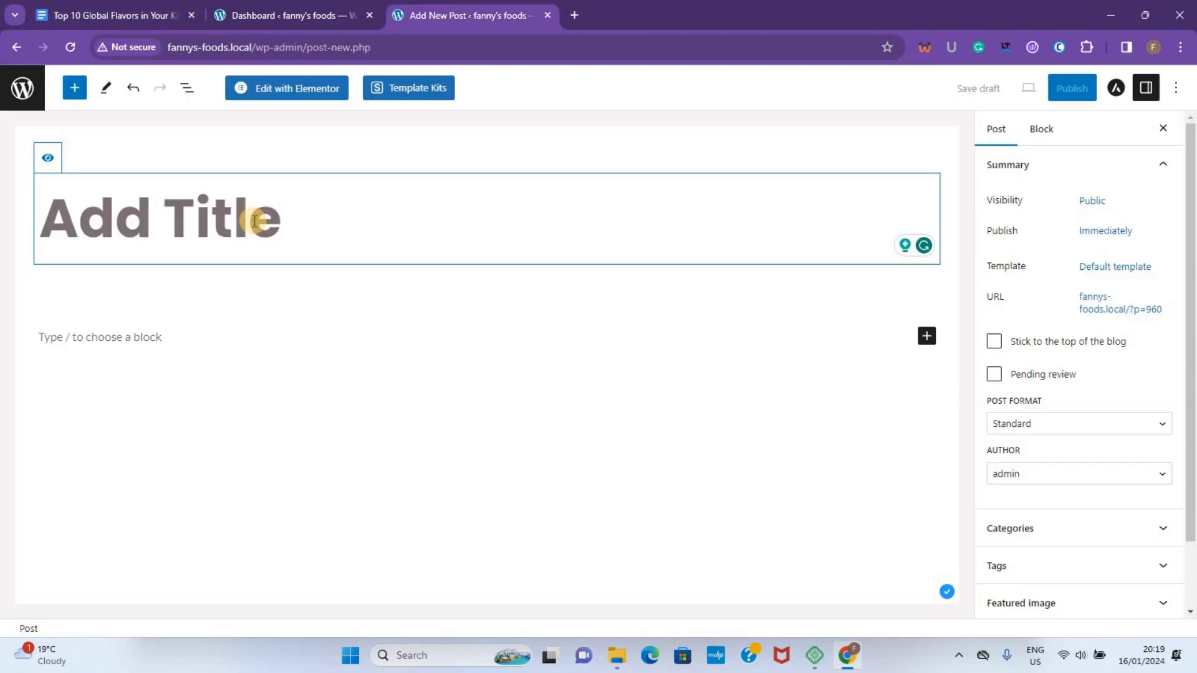
type("Top 10 Global Flavors In Your Kitchen: A Culinary Adventure")
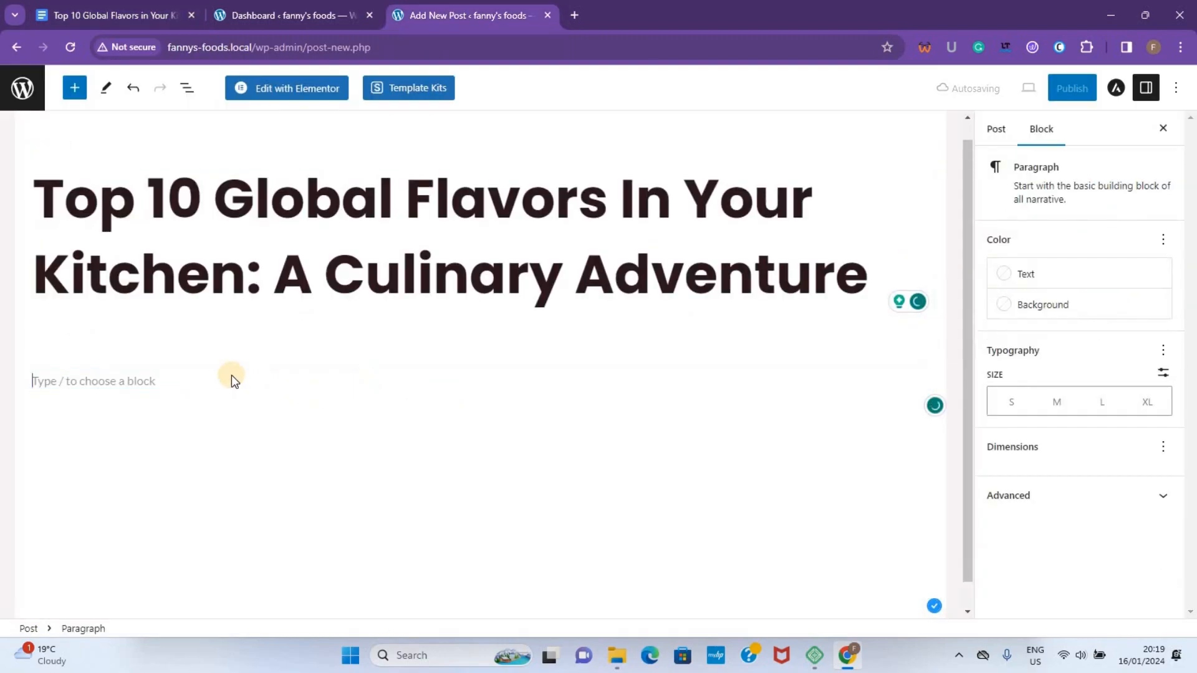
Step: Look through the block types offered for the empty block below the post title, without inserting one
left_click(91, 383)
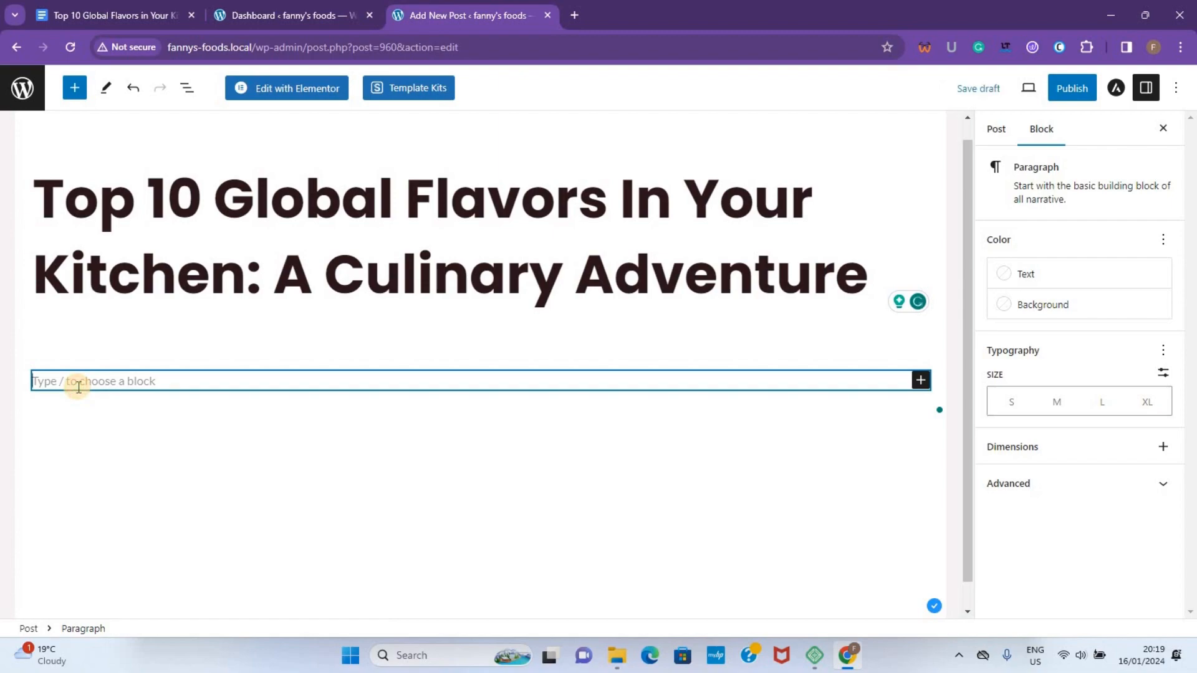
type("/")
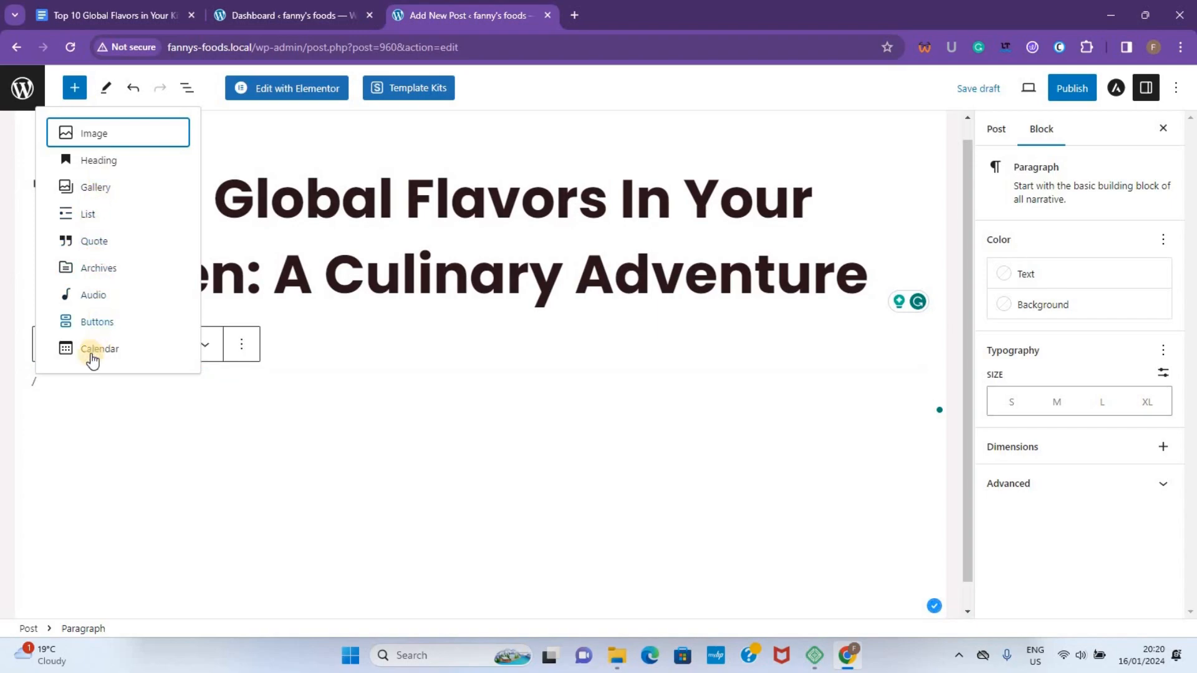
left_click(66, 395)
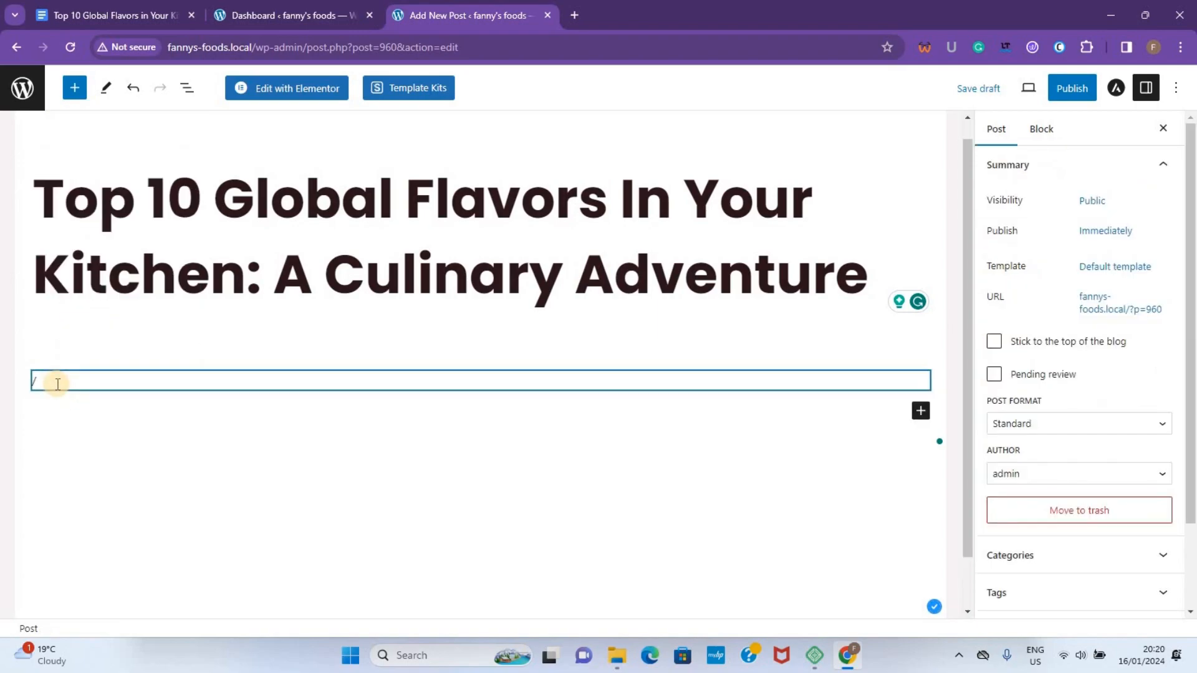
left_click(57, 384)
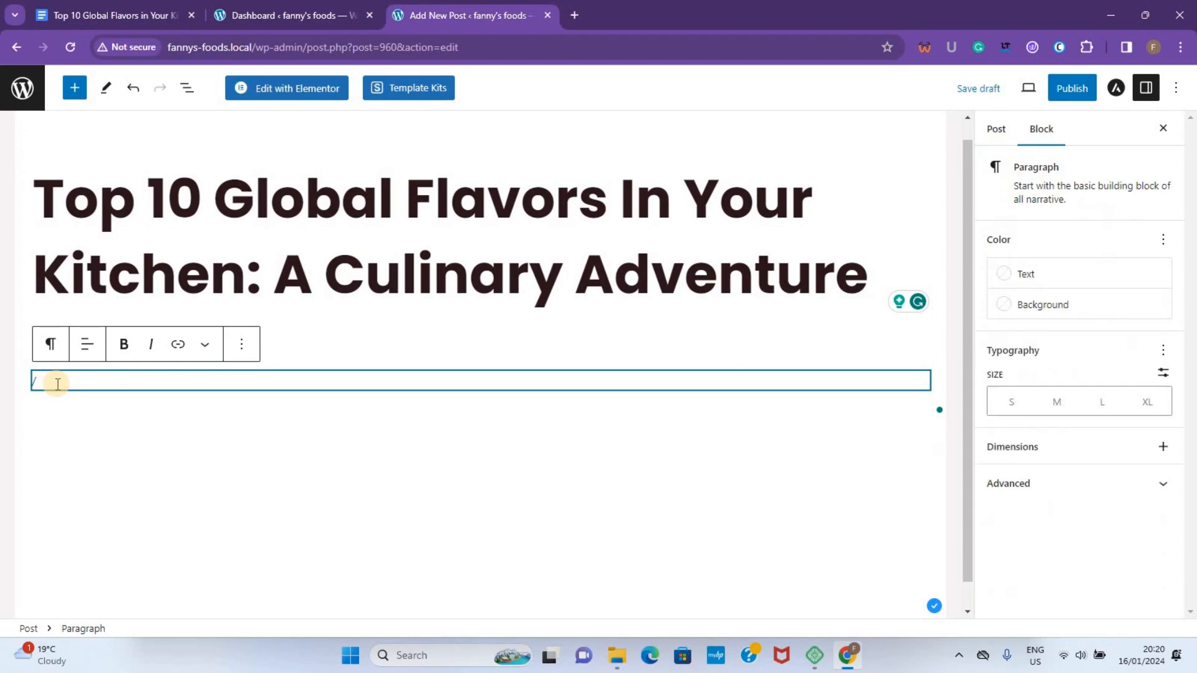
Step: Switch to the Google Docs article and remove every "##" and "#" marker using find and replace
key("ctrl+1")
left_click(337, 410)
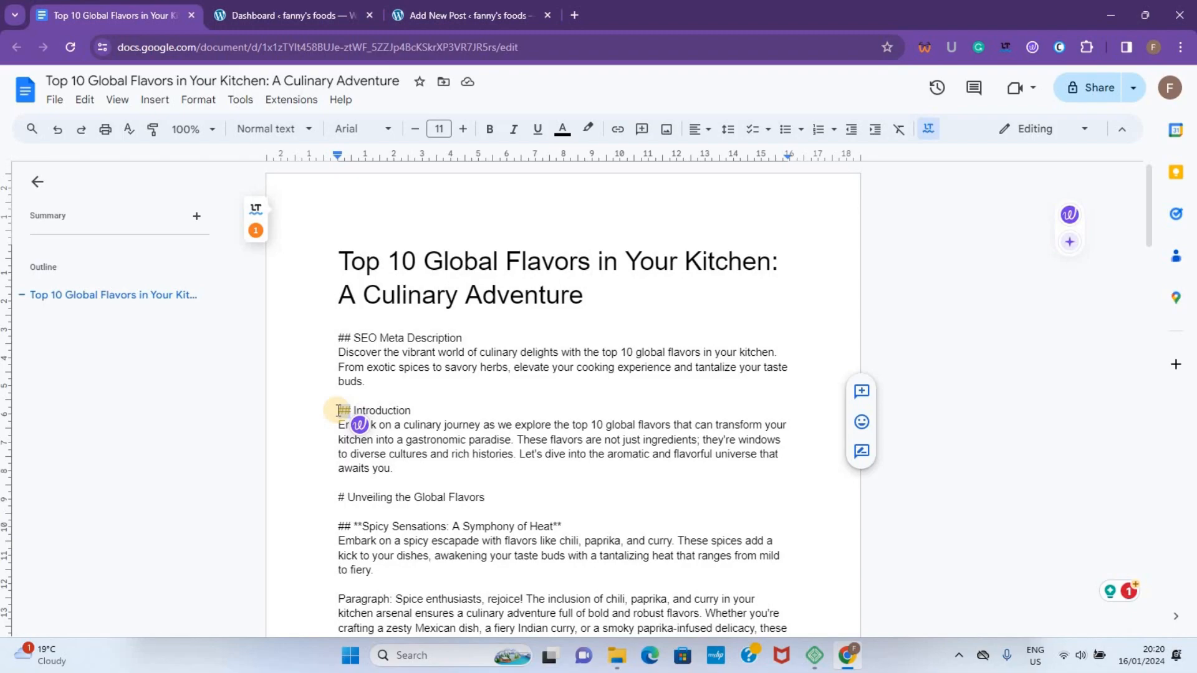
key("ctrl+h")
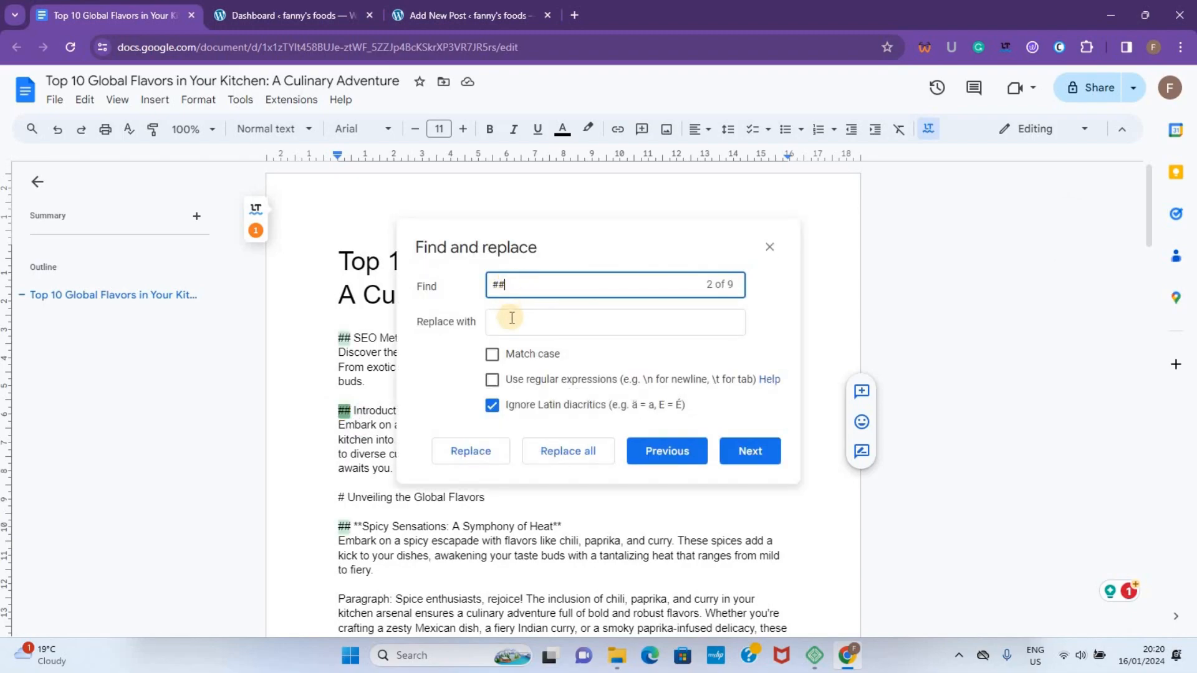
left_click(587, 453)
left_click(508, 285)
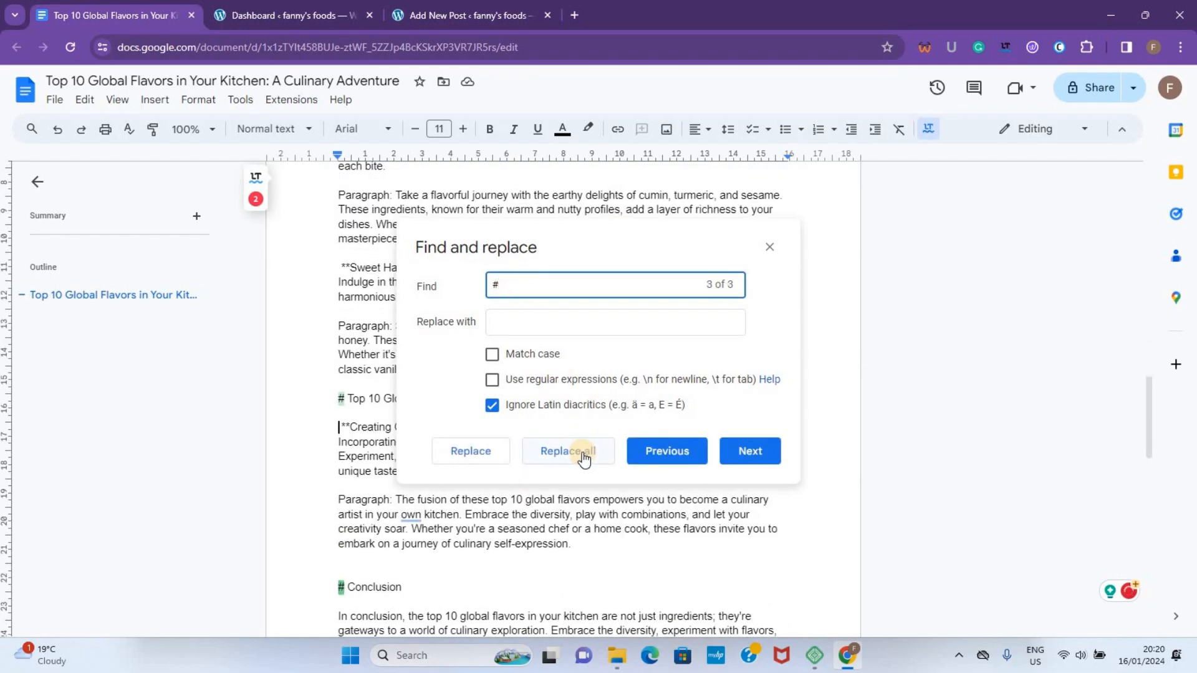
left_click(582, 453)
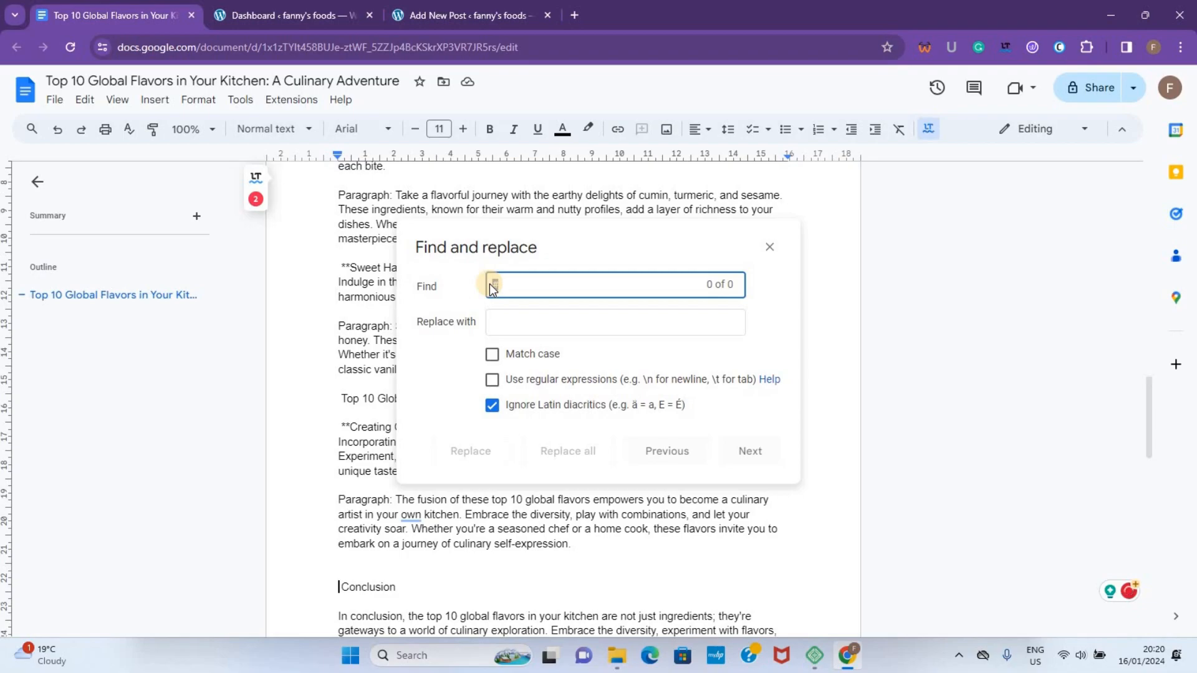
Step: Remove all "**" markers from the article and close Find and replace
type("**")
left_click(569, 454)
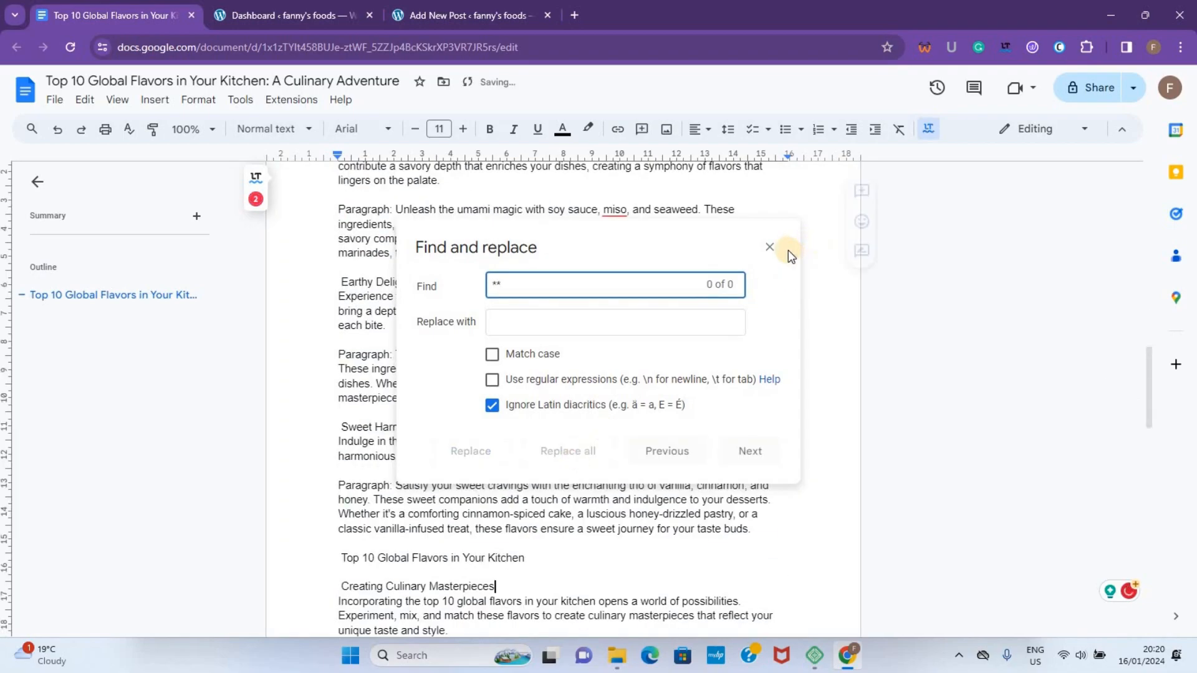
left_click(770, 247)
Step: Copy the article text from the document and paste it into the empty block of the WordPress post
scroll(509, 316, "up", 12)
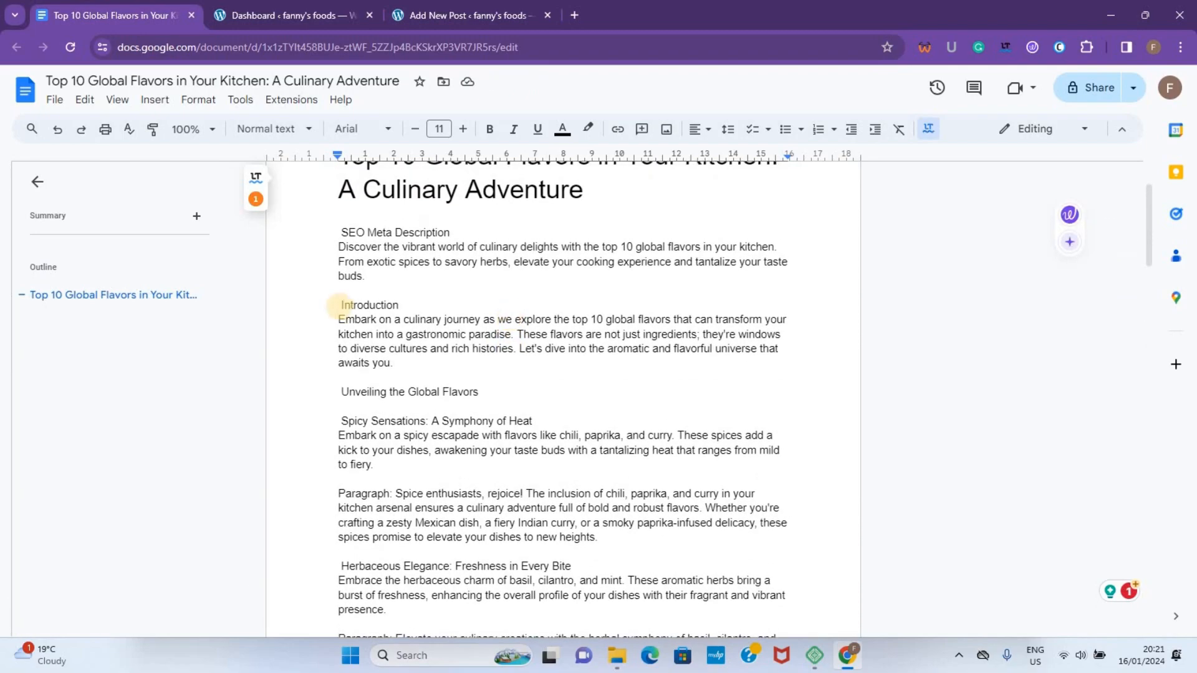
left_click(340, 306)
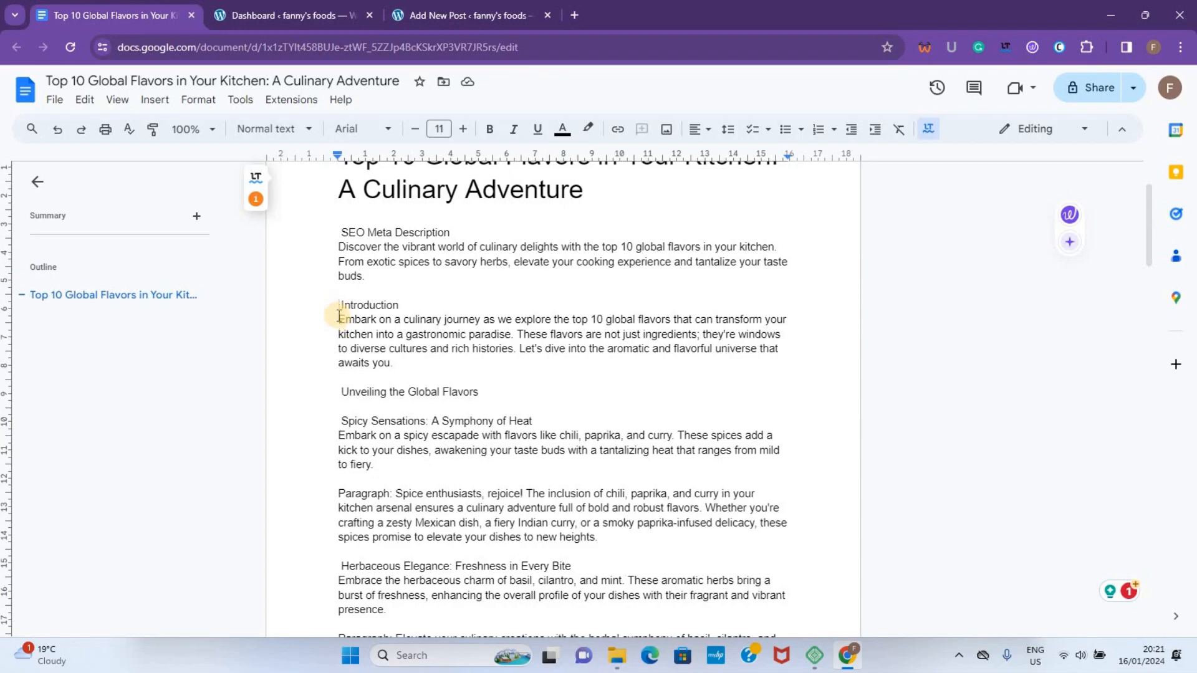
key("ctrl+shift+End")
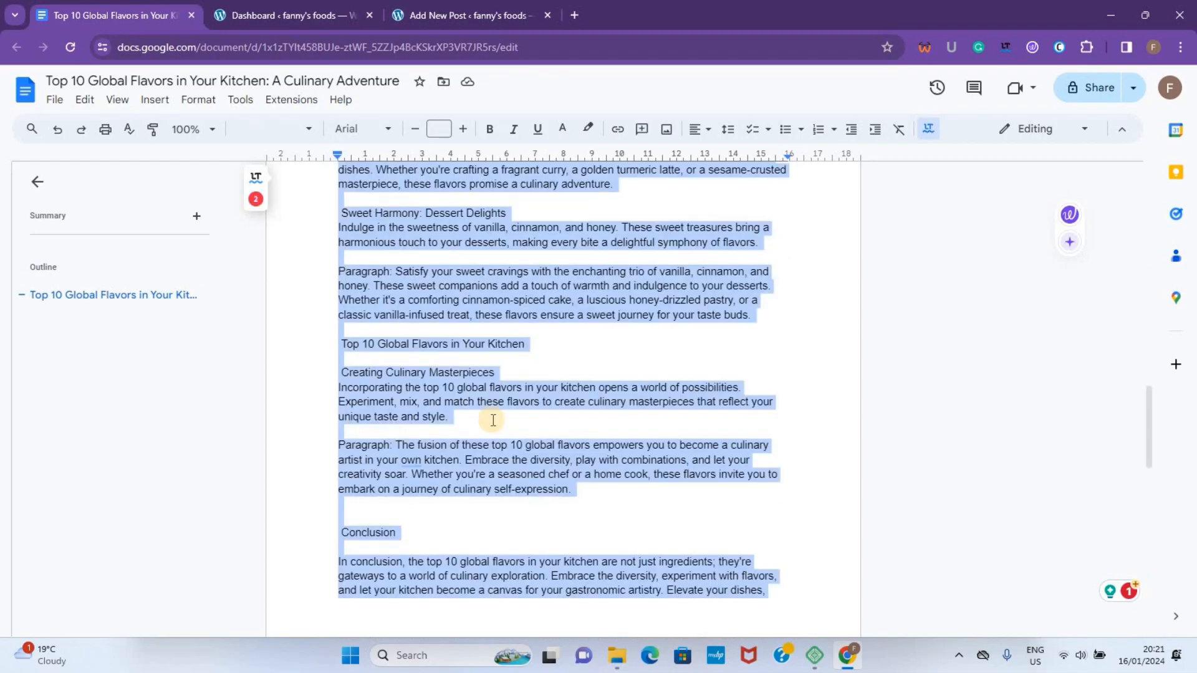
left_click(437, 7)
left_click(115, 380)
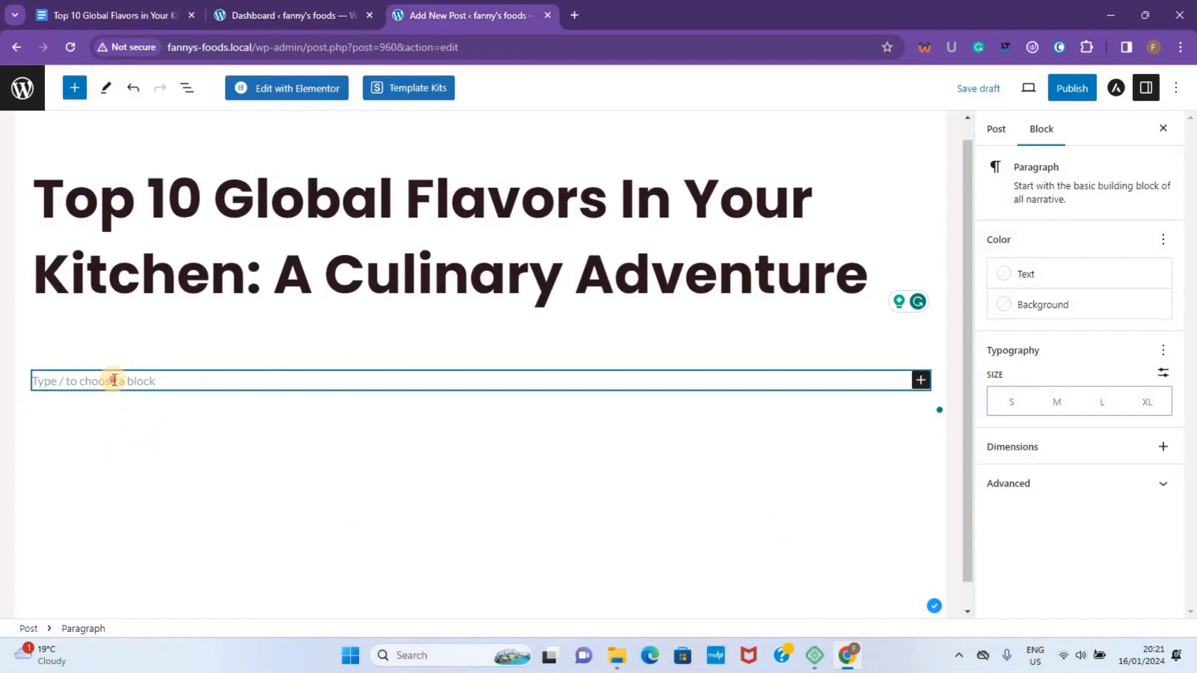
key("ctrl+v")
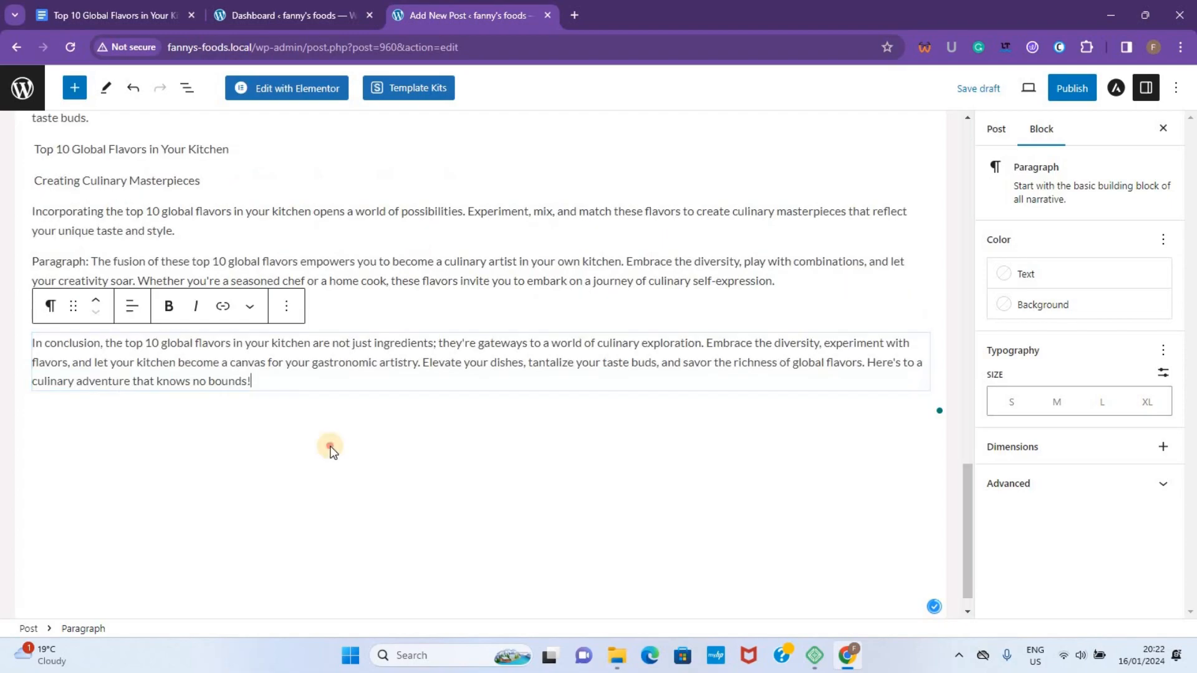
Step: Delete the SEO Meta Description section and the repeated title line at the start of the post body
scroll(249, 281, "up", 7)
scroll(216, 164, "up", 10)
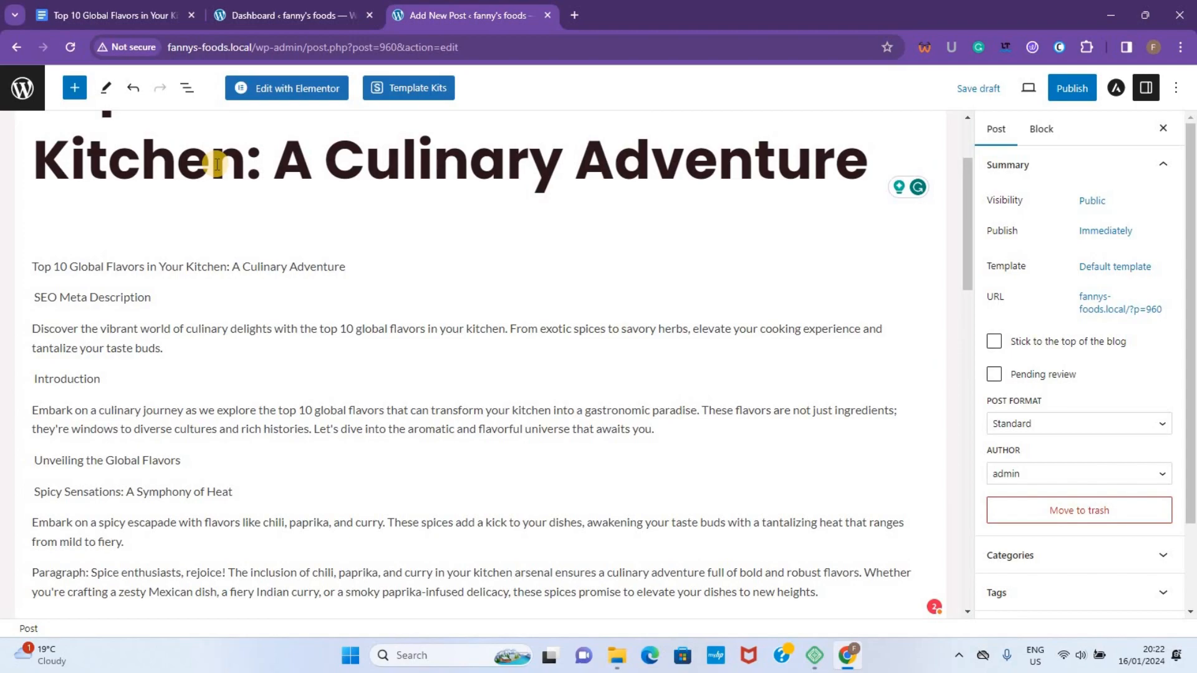
left_click(123, 383)
left_click(164, 347)
triple_click(164, 347)
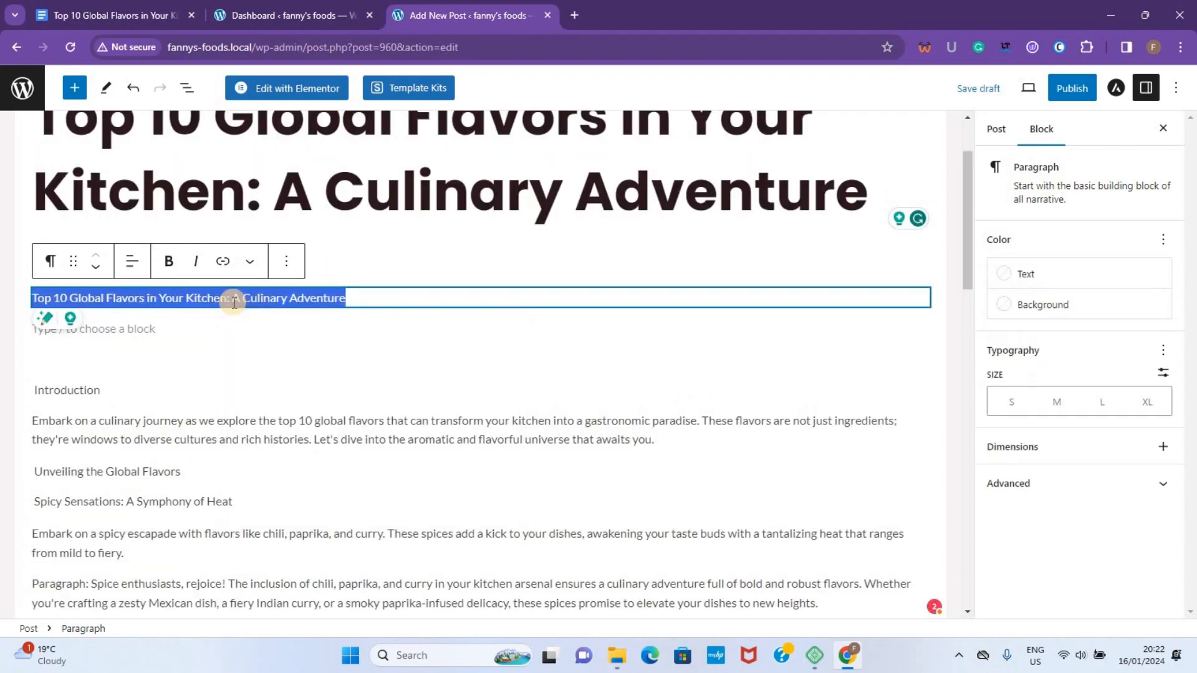
key("BackSpace")
Step: Remove the "Introduction" heading line above the opening paragraph of the post
left_click(36, 390)
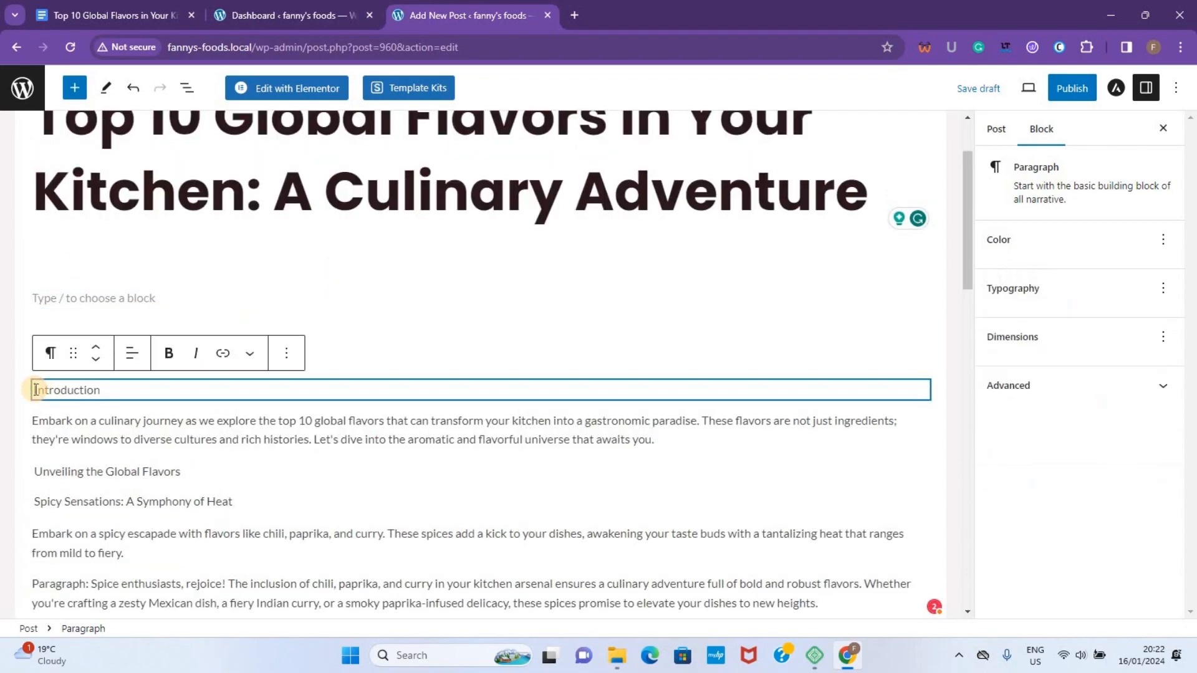
key("BackSpace")
left_click(52, 391)
double_click(51, 390)
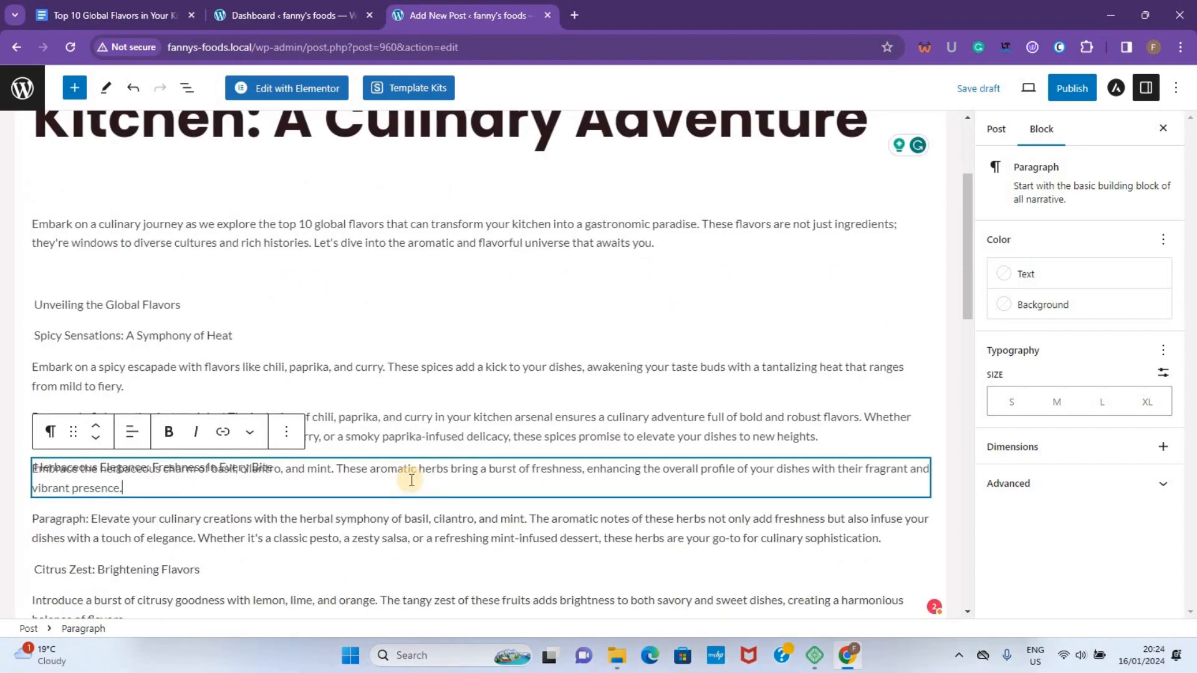
Step: Trim the paragraph under "Herbaceous Elegance: Freshness in Every Bite" so that it ends with "These aromatic herbs bring a burst"
key("BackSpace")
key("BackSpace")
key("BackSpace")
key("BackSpace")
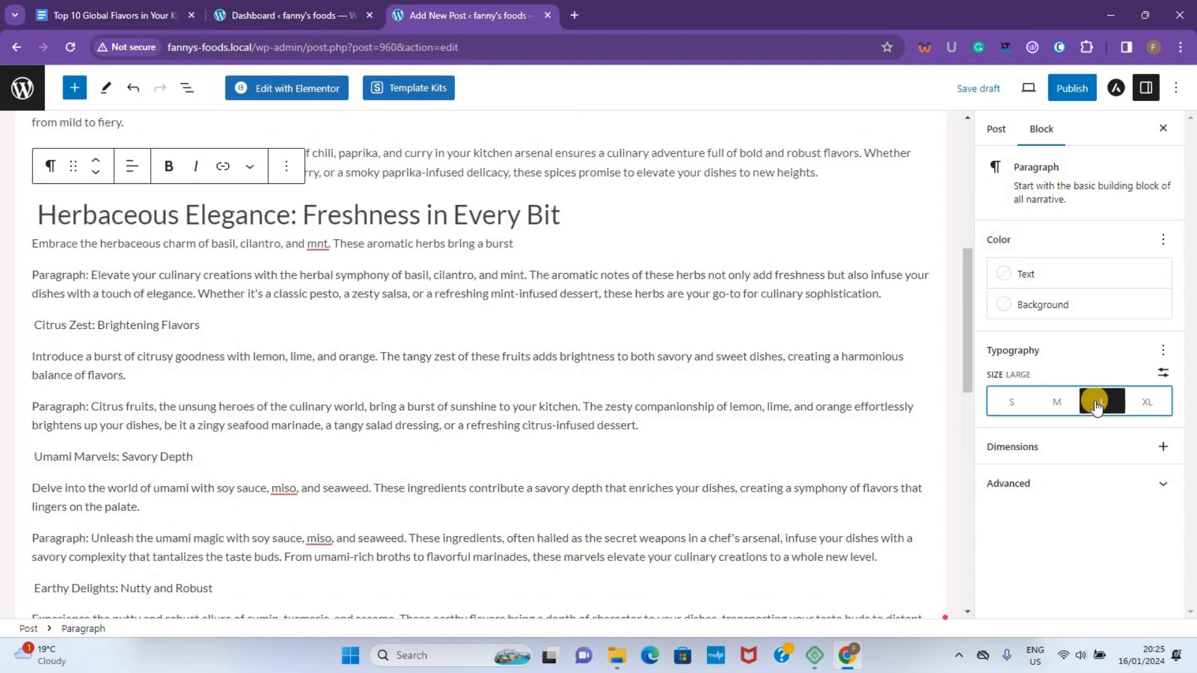
Step: Try the medium text size on the "Herbaceous Elegance" heading line and set it to large
left_click(1101, 402)
left_click(1056, 403)
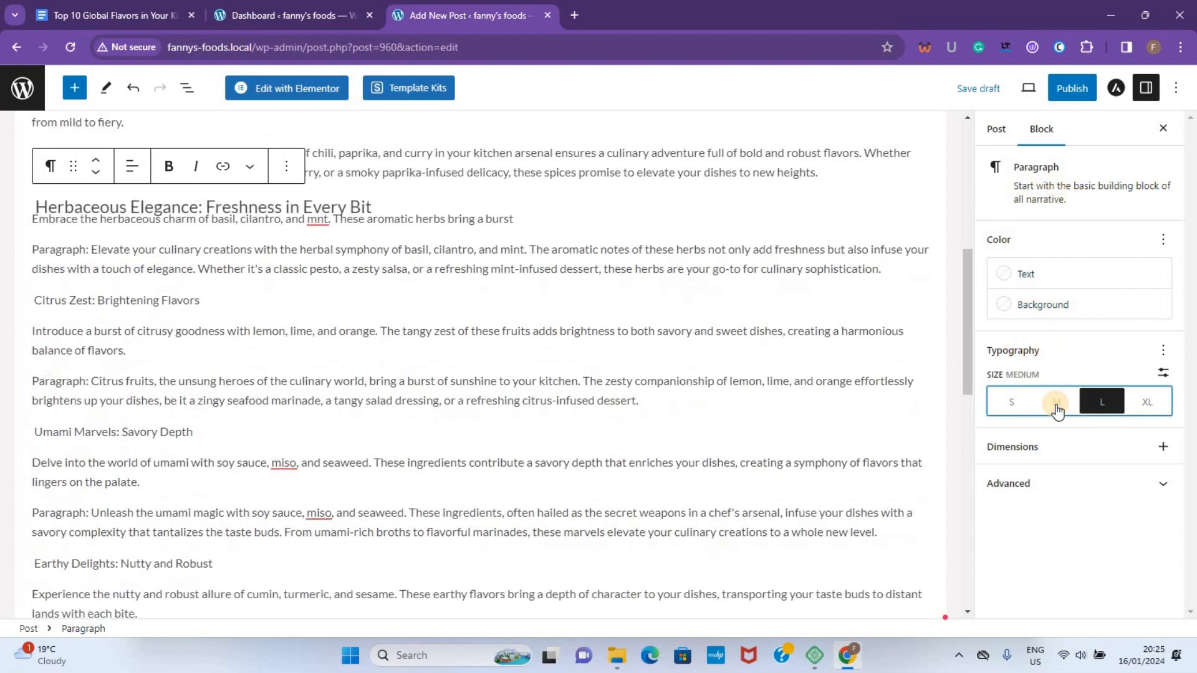
left_click(1101, 401)
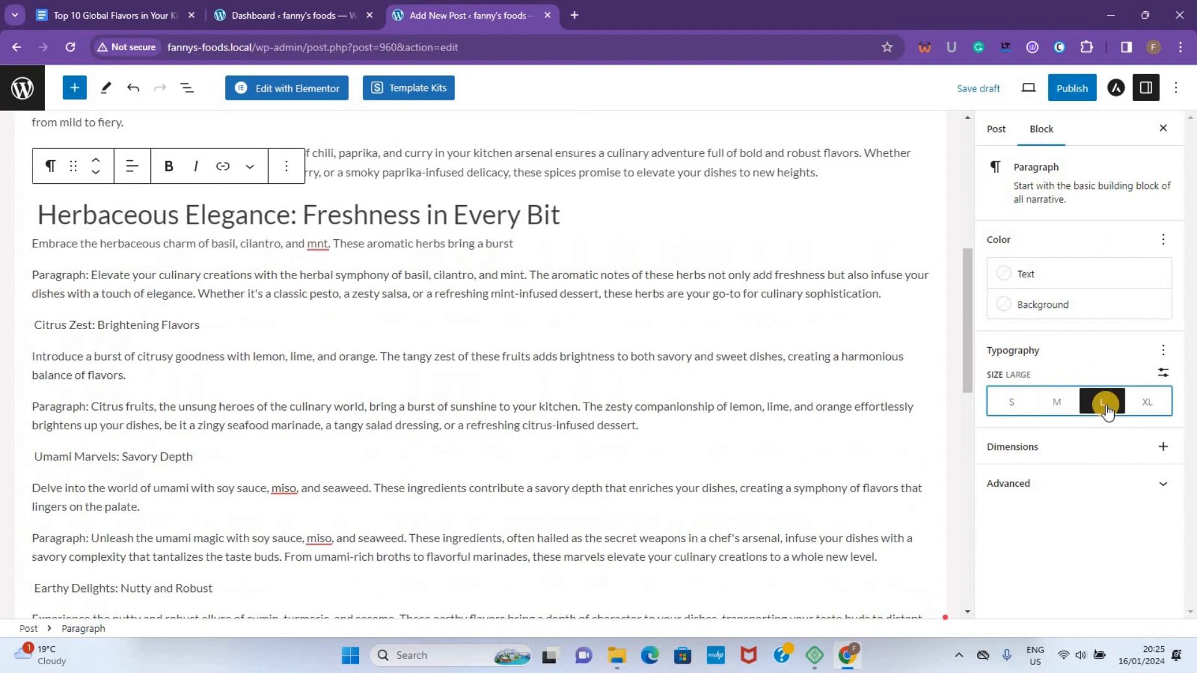
Step: Set the text size of the "Umami Marvels: Savory Depth" heading line to medium
scroll(184, 380, "down", 1)
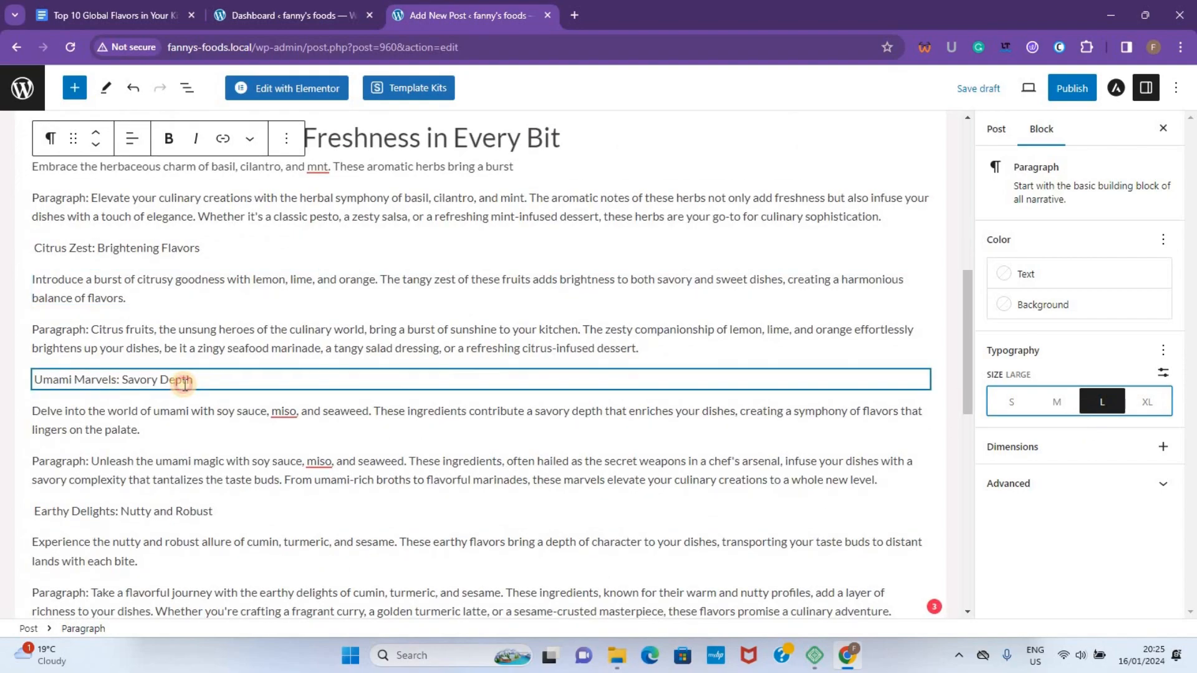
triple_click(183, 385)
left_click(1055, 404)
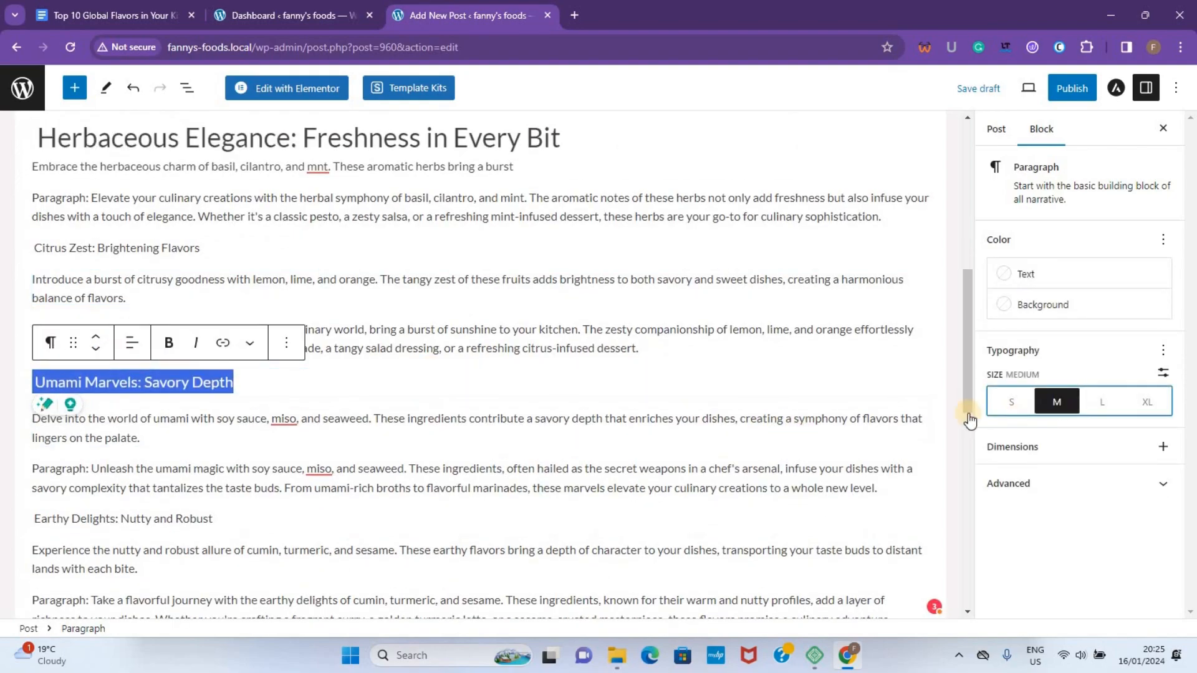
left_click(415, 272)
Step: Make the "Earthy Delights: Nutty and Robust" heading line bold
scroll(414, 272, "down", 2)
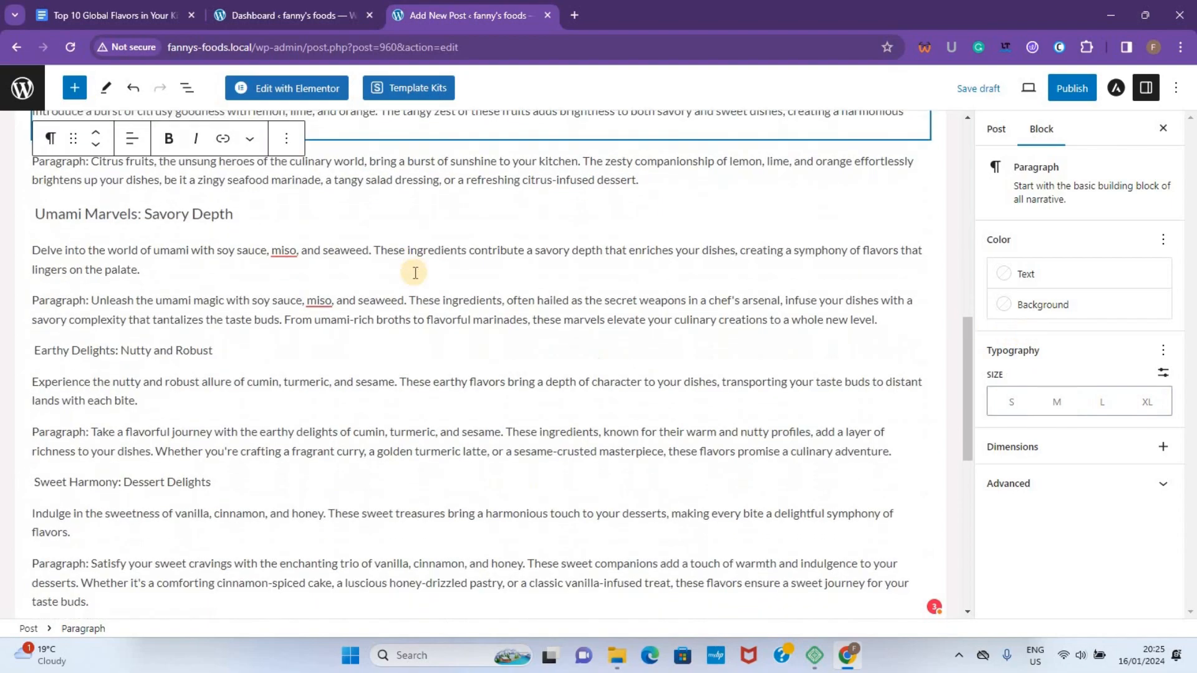
left_click(166, 349)
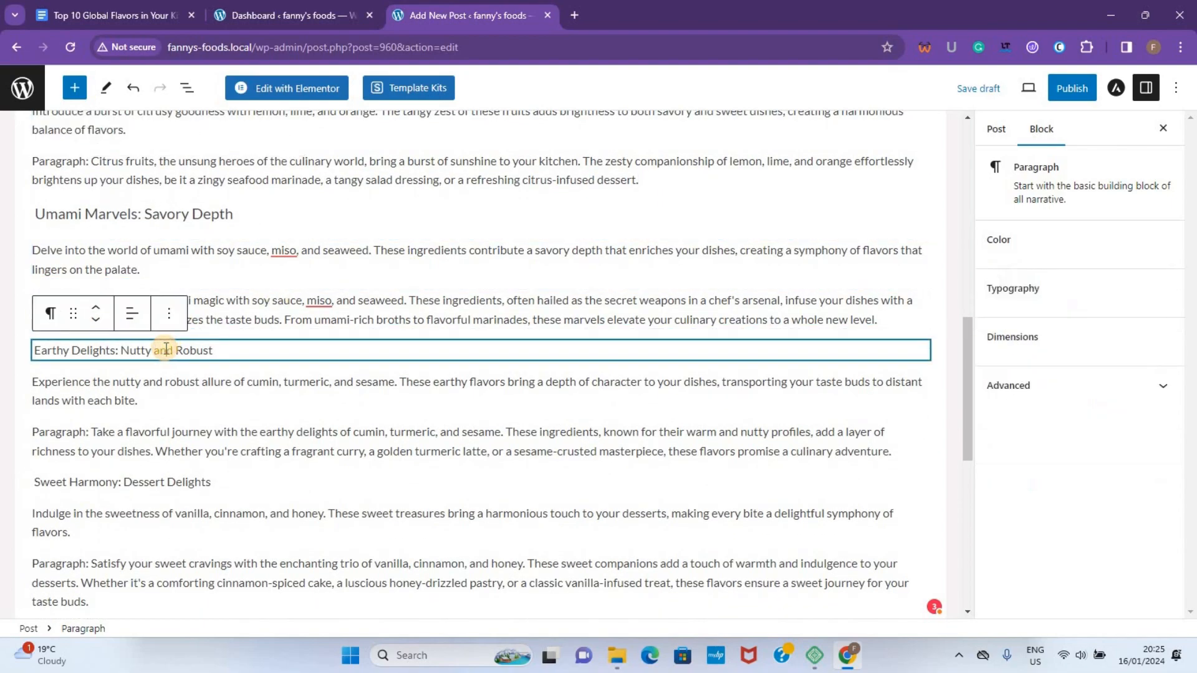
triple_click(166, 349)
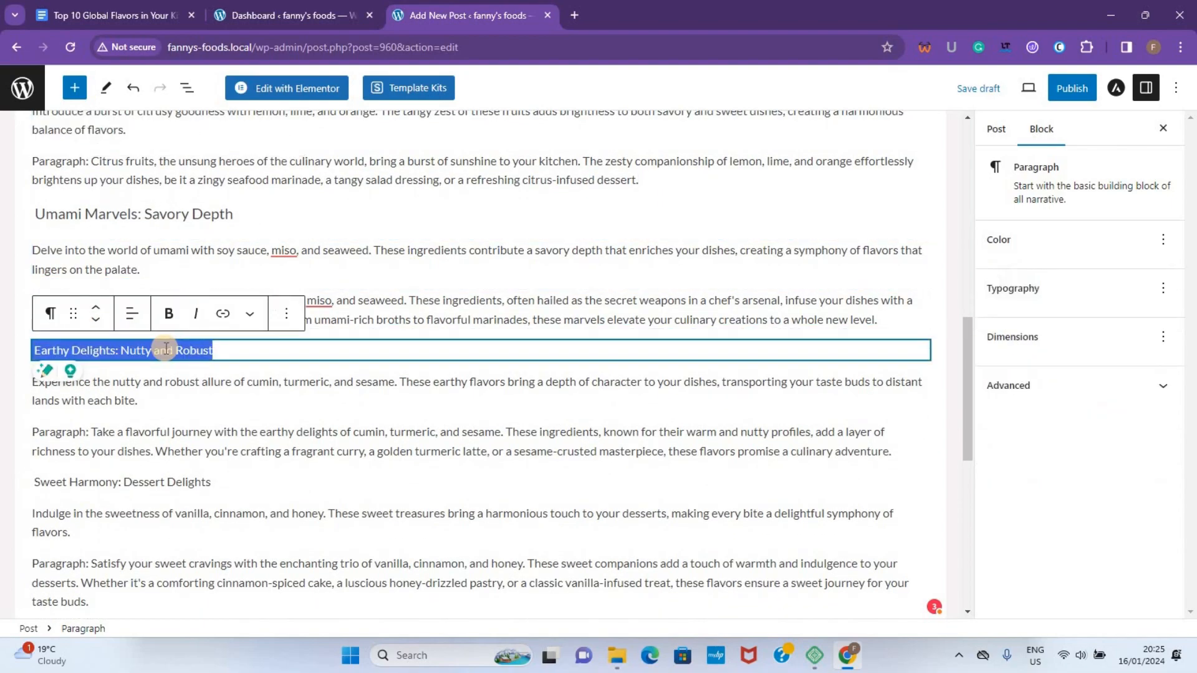
left_click(166, 313)
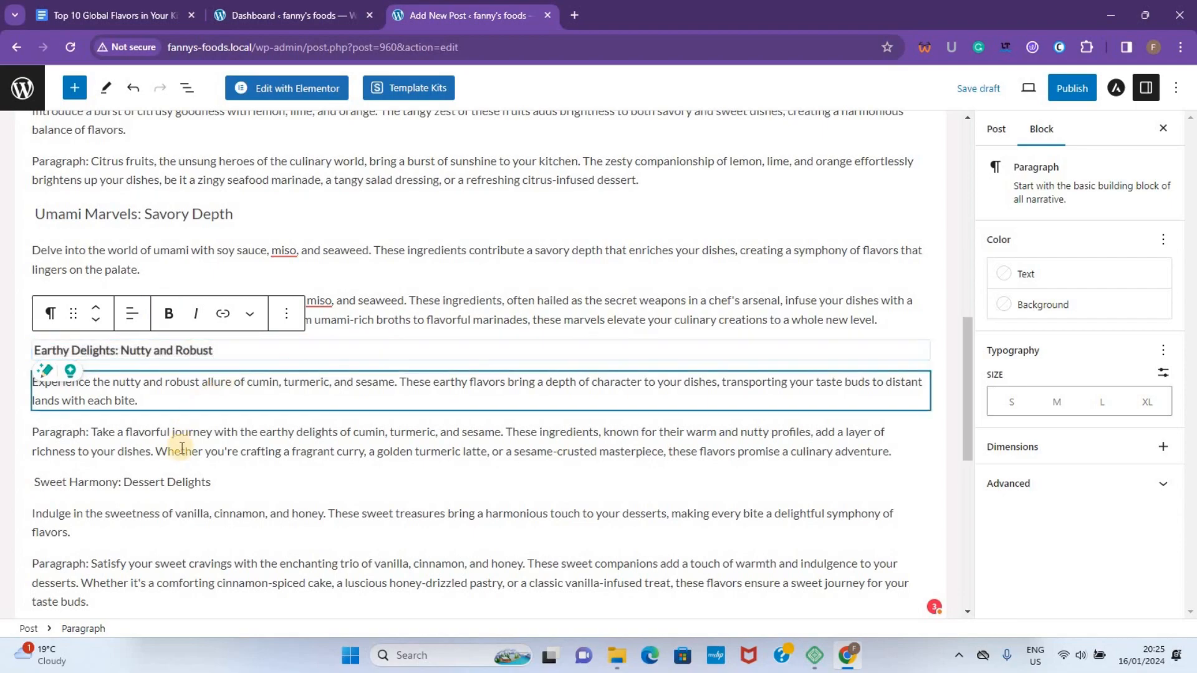
Step: Insert an Image block after the paragraph beginning "Delve into the world of umami" under "Umami Marvels: Savory Depth"
scroll(366, 483, "down", 3)
scroll(366, 485, "up", 3)
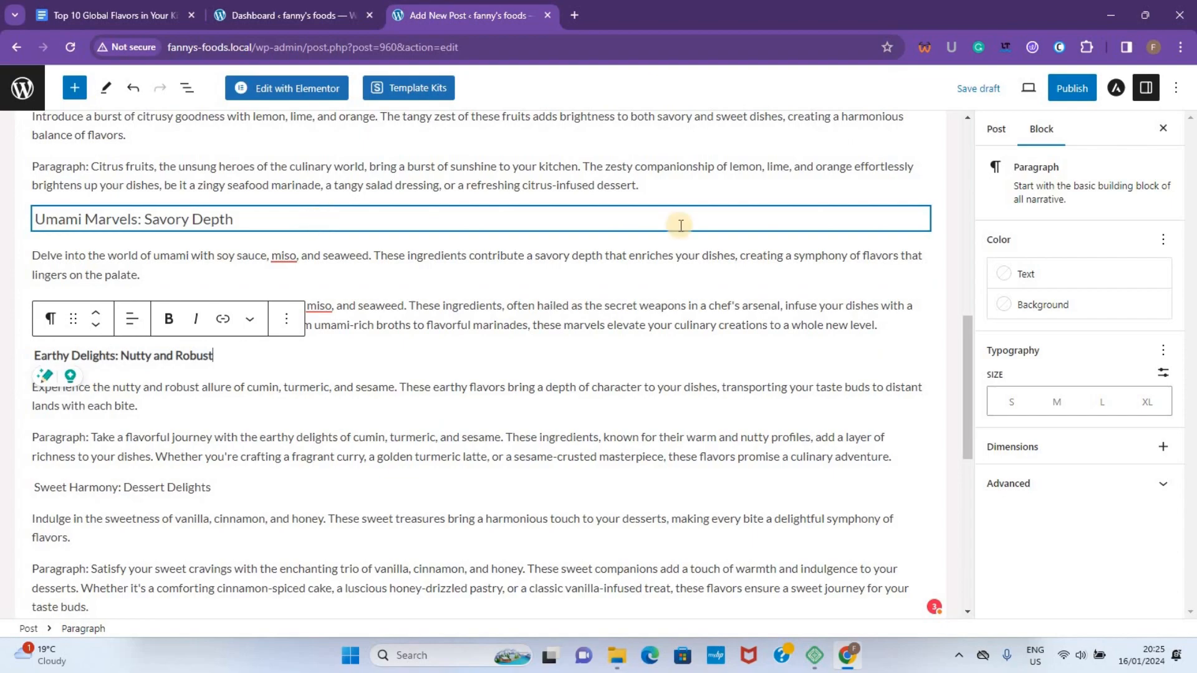
left_click(702, 275)
scroll(707, 282, "down", 1)
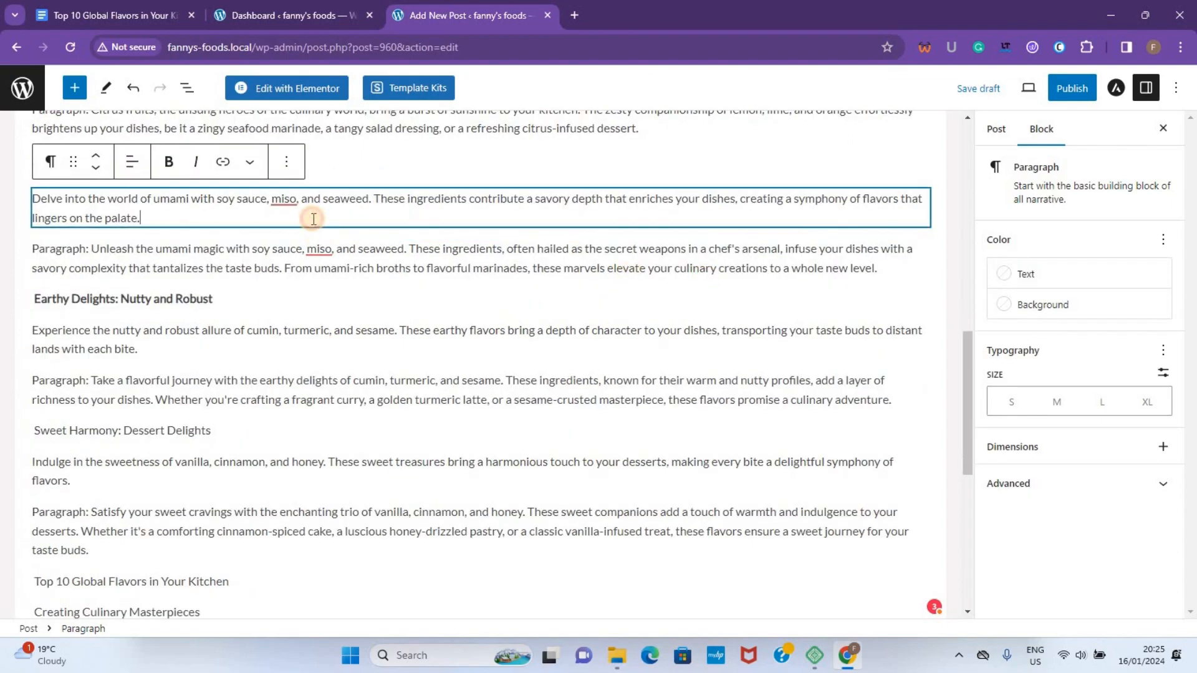
key("Return")
type("/")
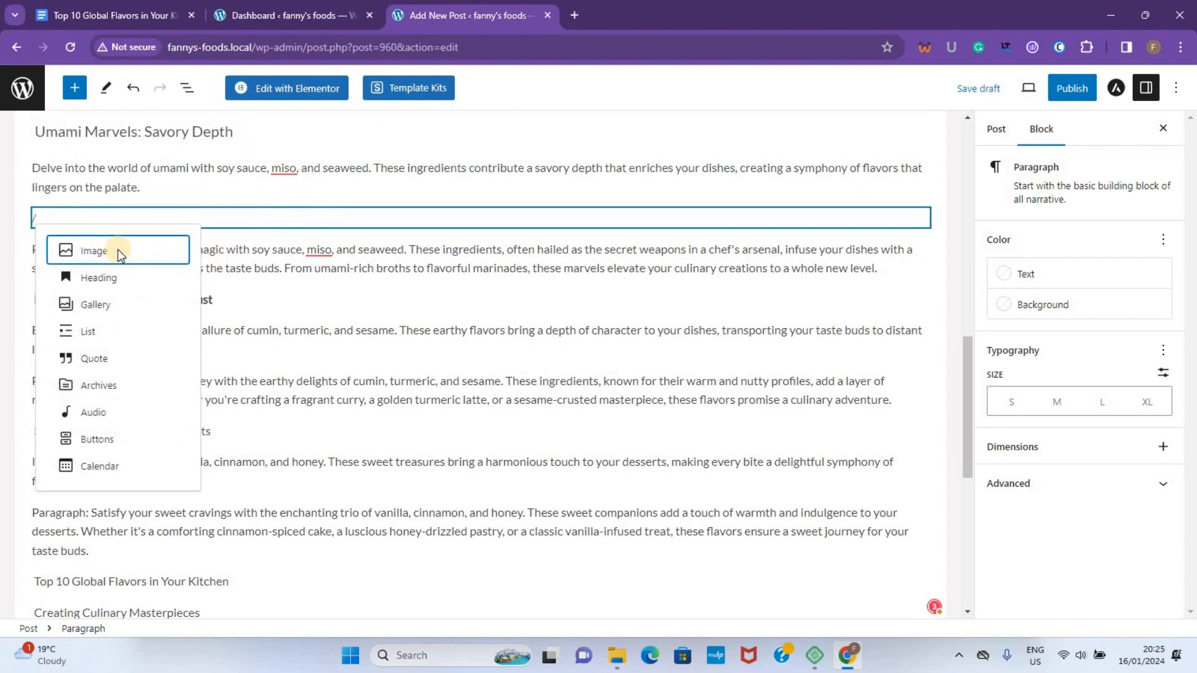
left_click(117, 255)
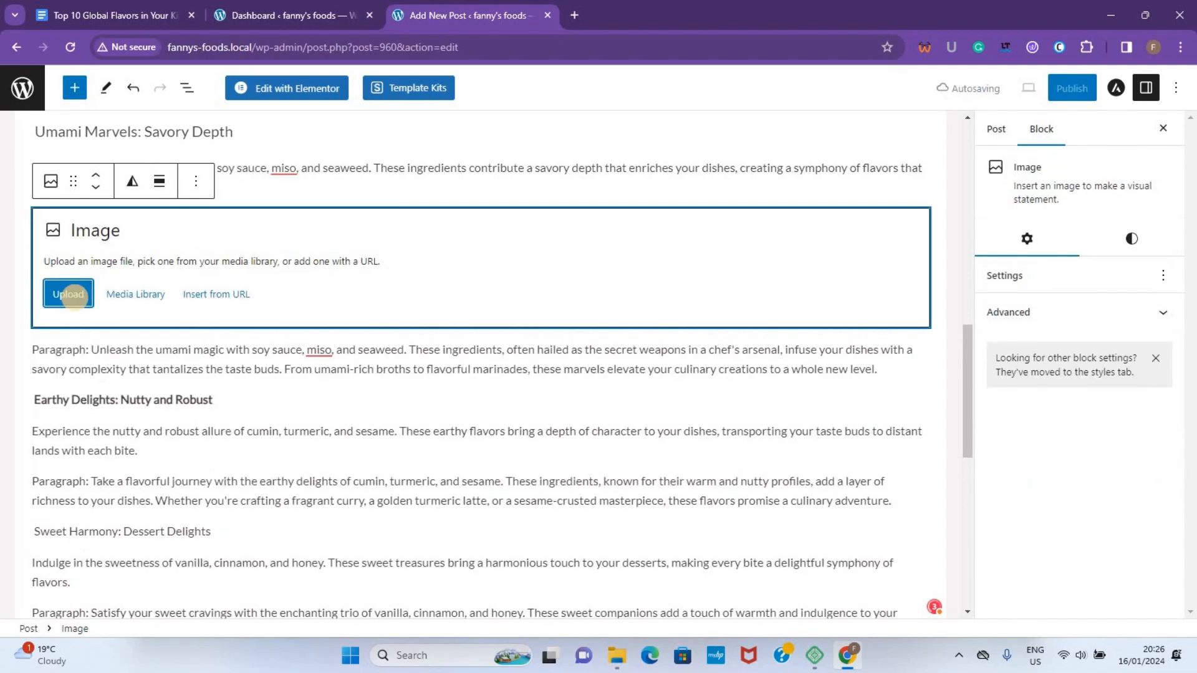
Step: Fill the new Image block with the media library photo of side-dish bowls around a black bowl with an egg yolk
left_click(70, 295)
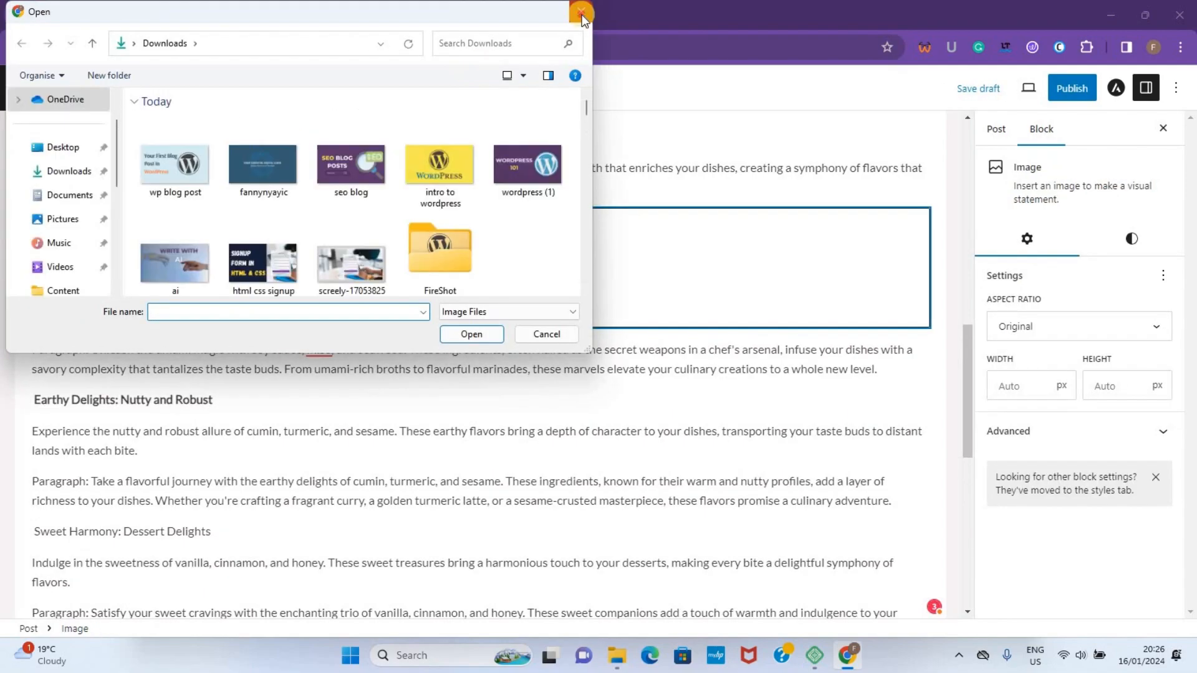
left_click(581, 12)
left_click(139, 297)
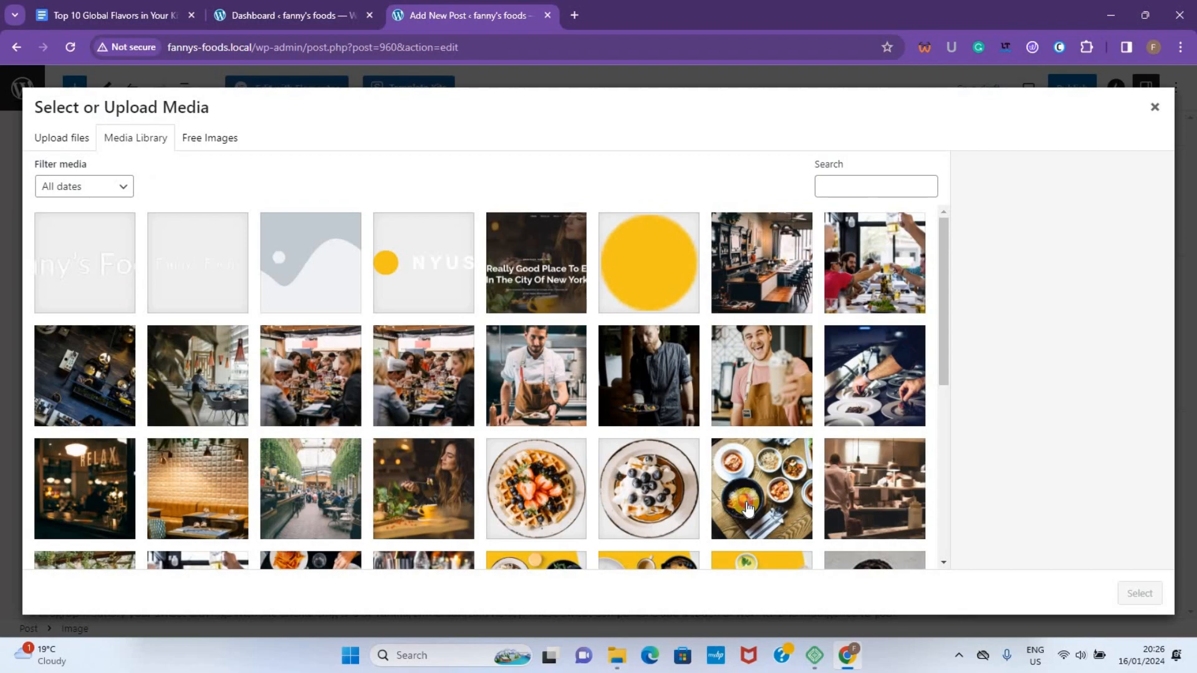
left_click(748, 508)
left_click(1126, 595)
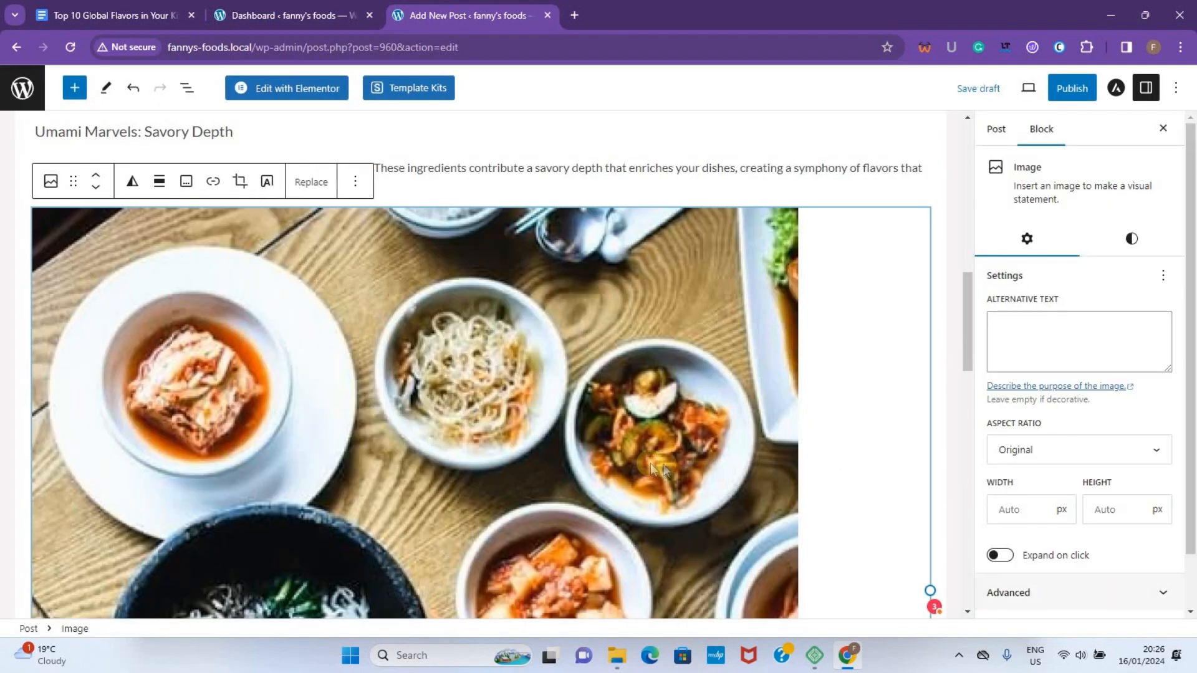
Step: Set the alternative text of the food bowls image to "Food", accepting the suggested capitalization
scroll(797, 444, "down", 8)
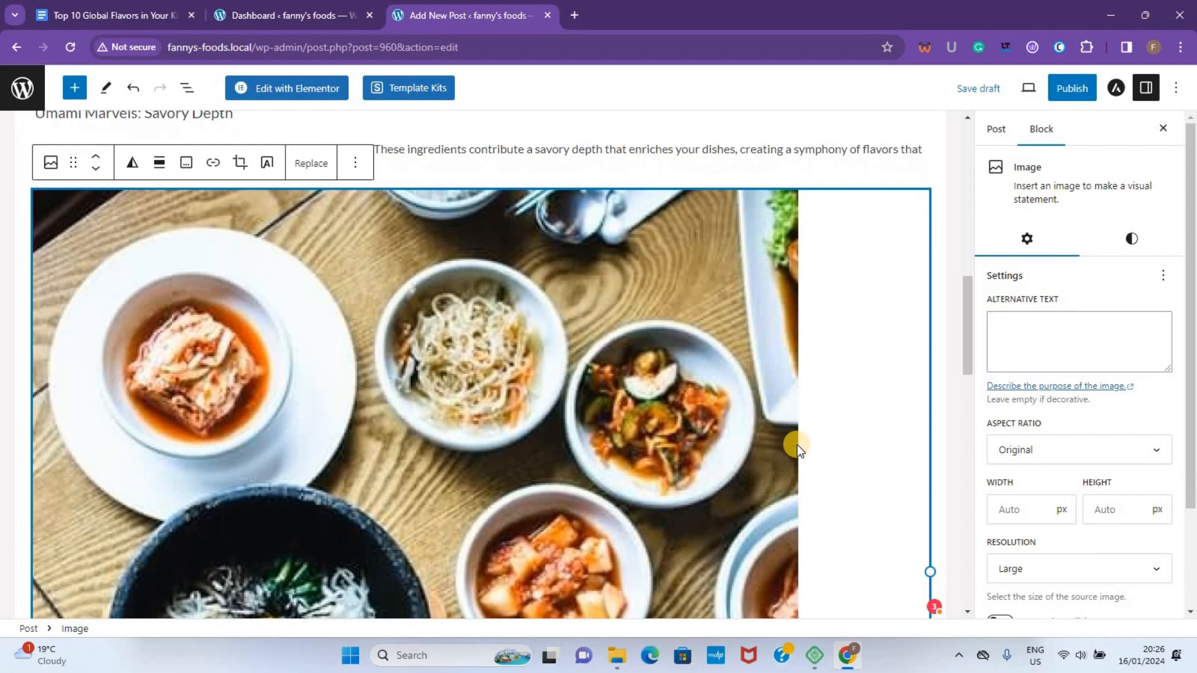
scroll(796, 444, "up", 5)
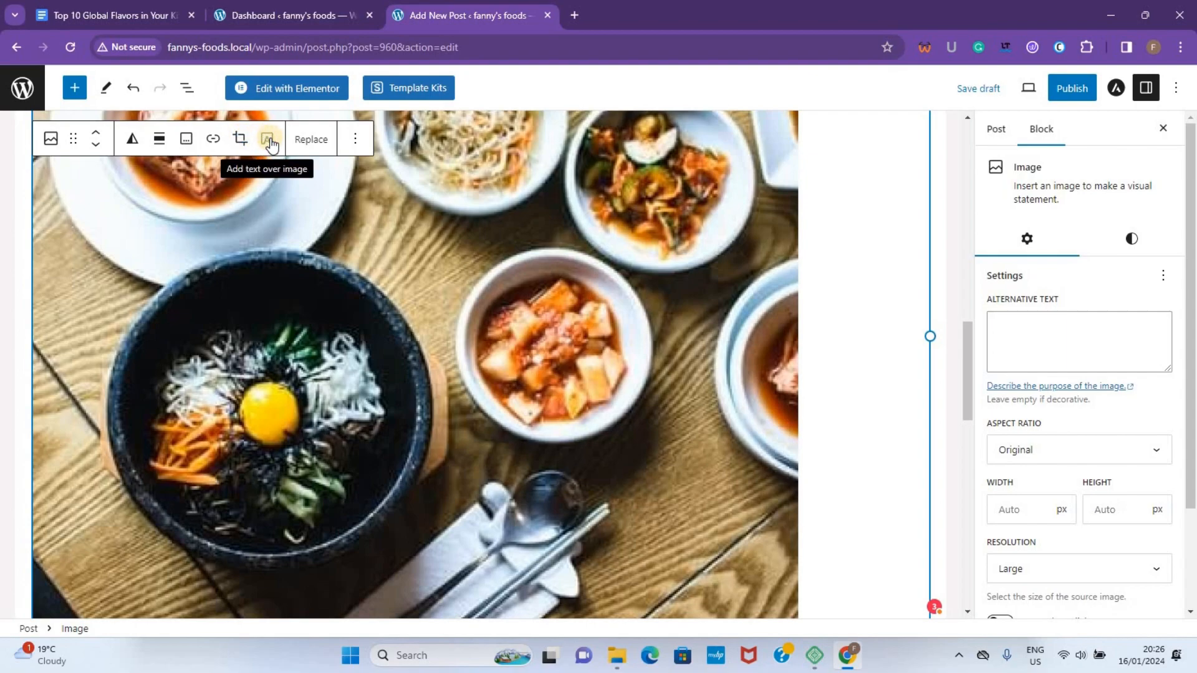
left_click(1025, 337)
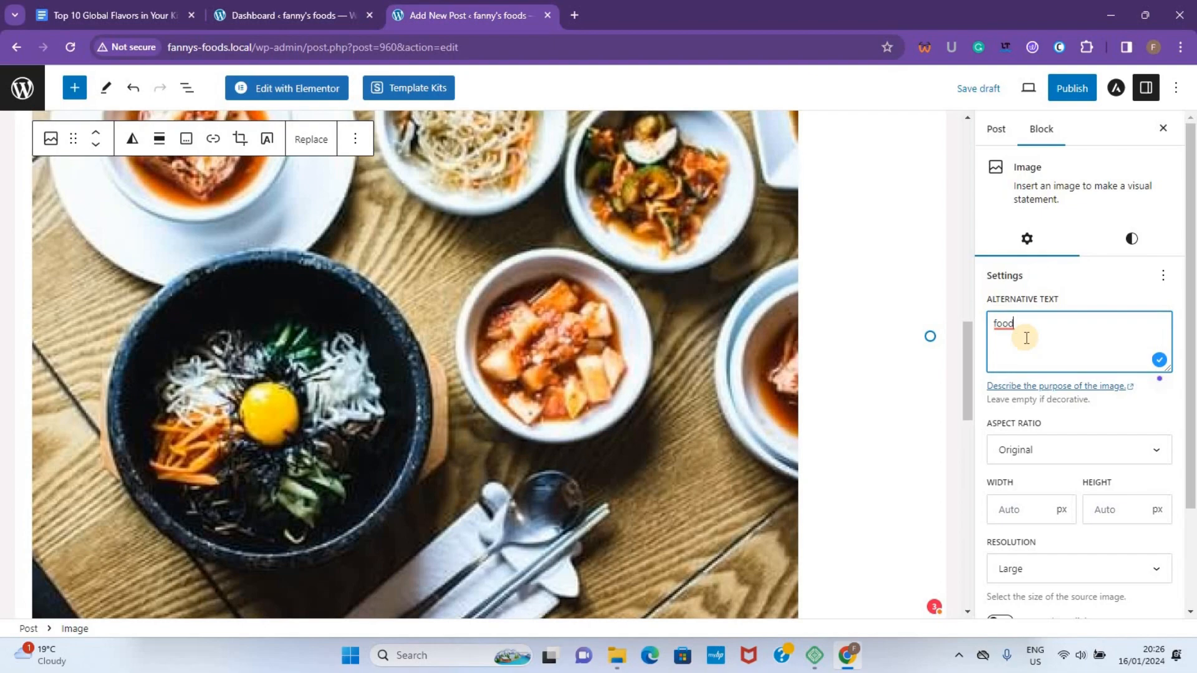
left_click(1007, 325)
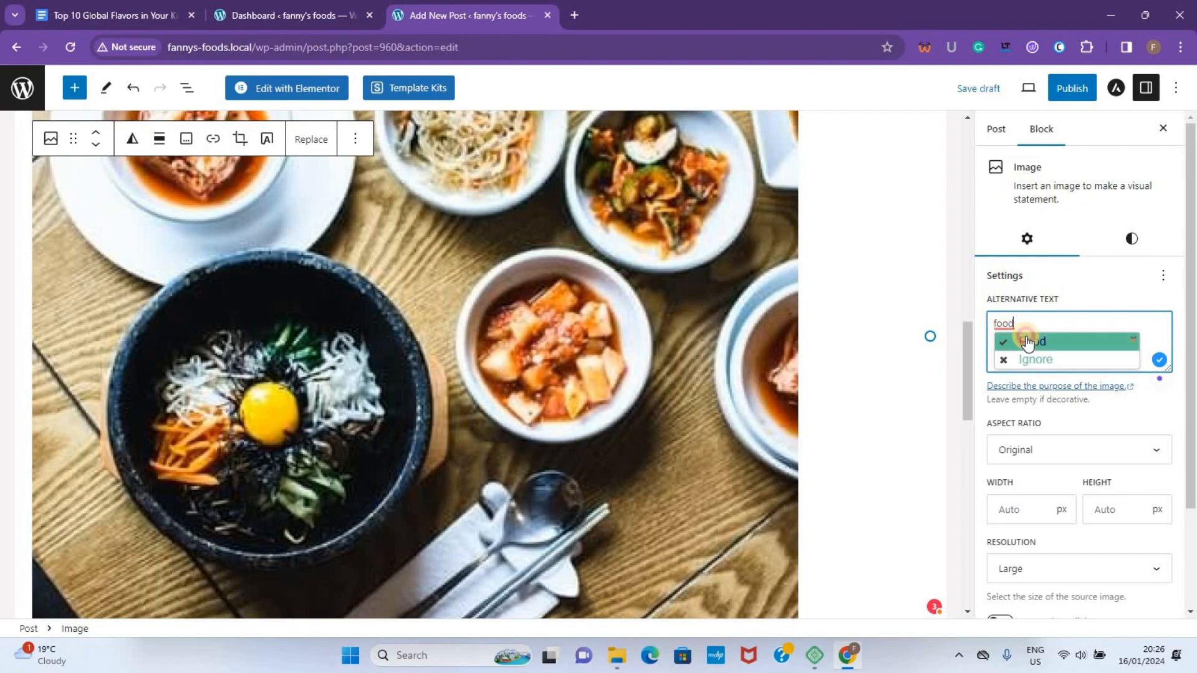
left_click(1027, 341)
Step: Italicize "These sweet treasures bring a harmonious touch to your desserts" in the first paragraph under "Sweet Harmony: Dessert Delights"
scroll(658, 324, "down", 5)
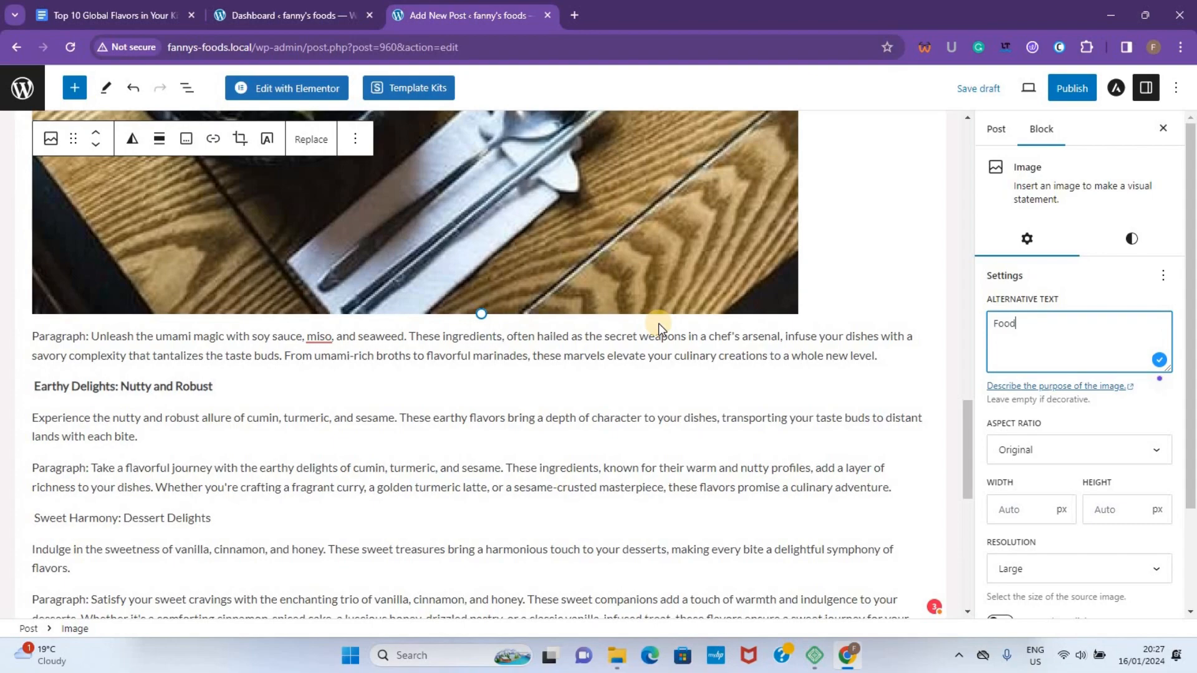
scroll(401, 383, "down", 3)
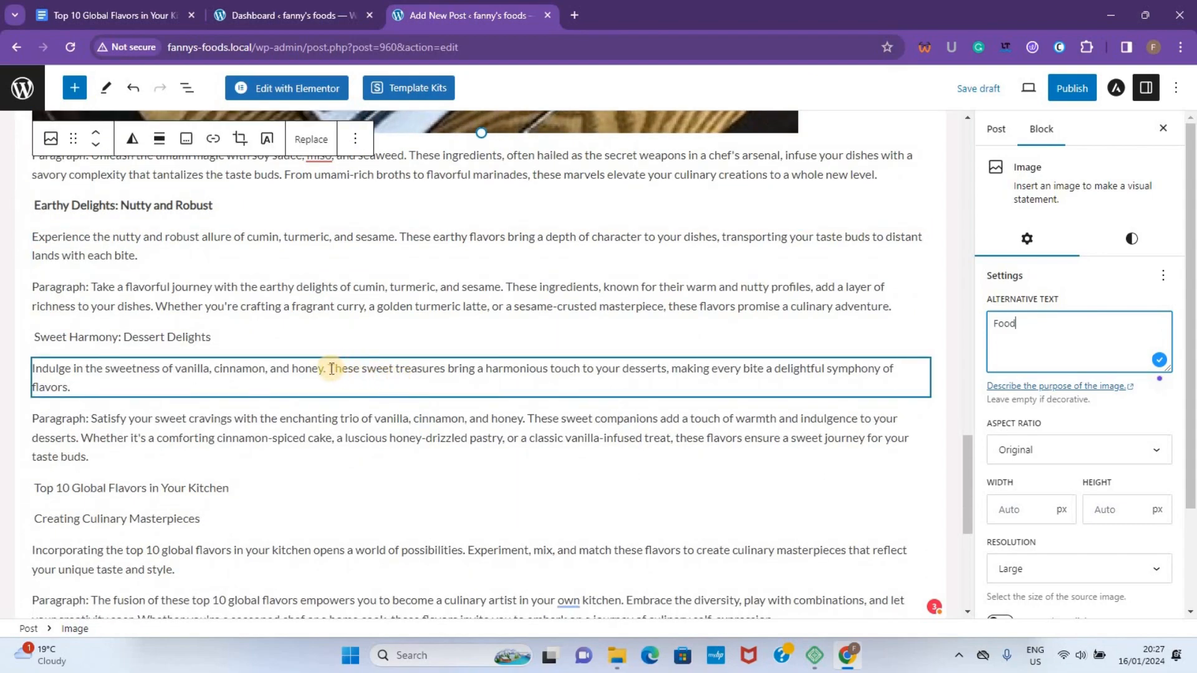
left_click_drag(330, 368, 666, 368)
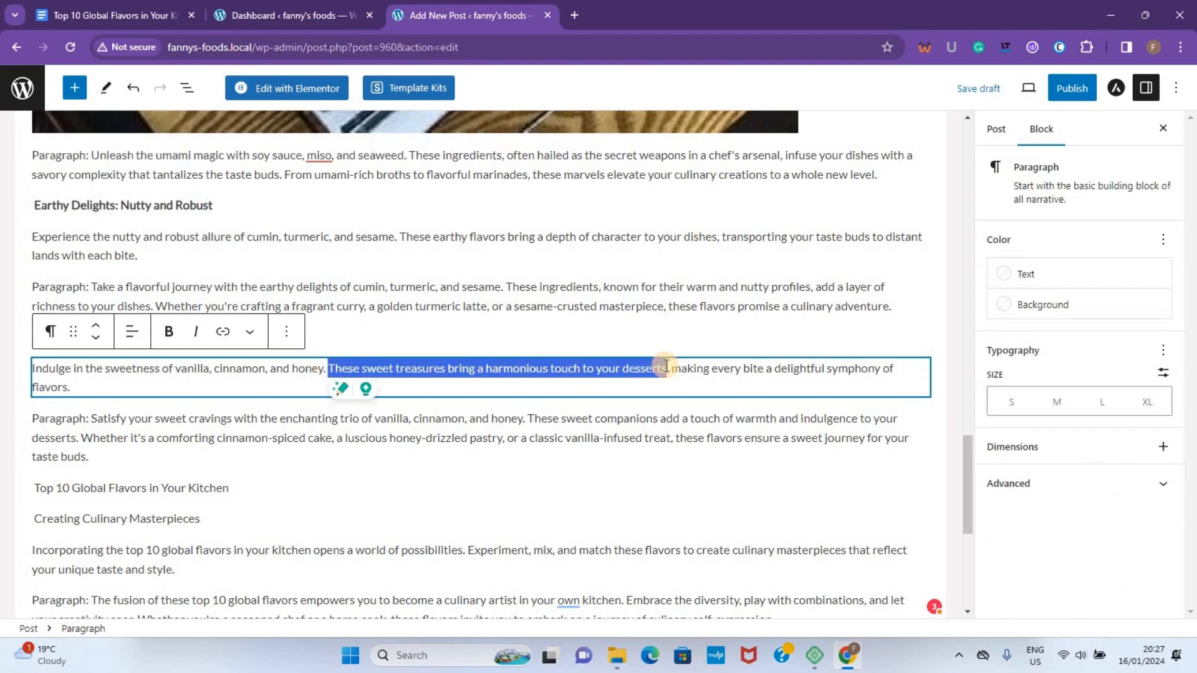
left_click(196, 331)
left_click(364, 495)
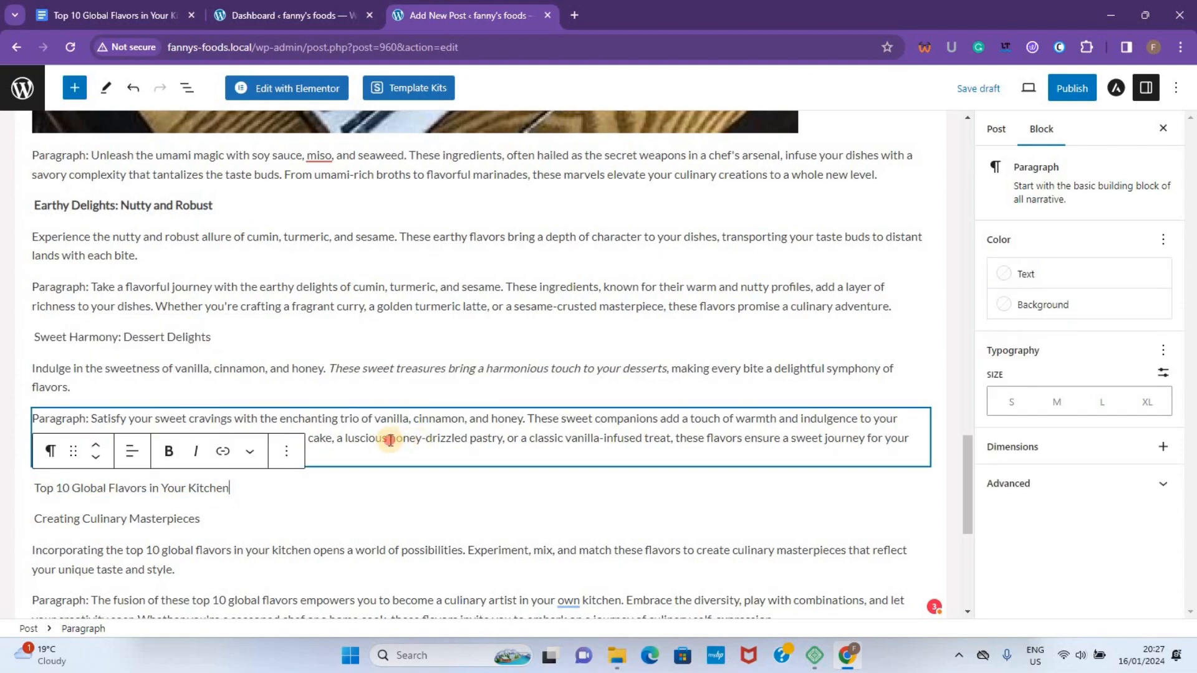
left_click_drag(501, 440, 389, 439)
left_click(216, 382)
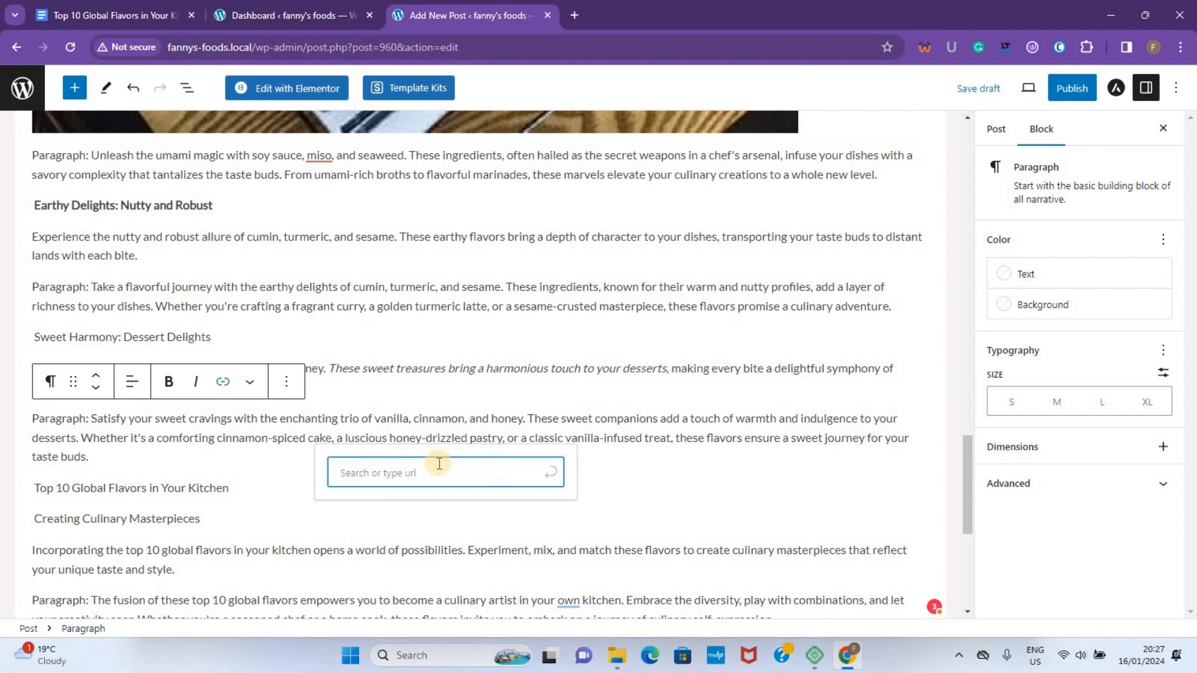
left_click(489, 361)
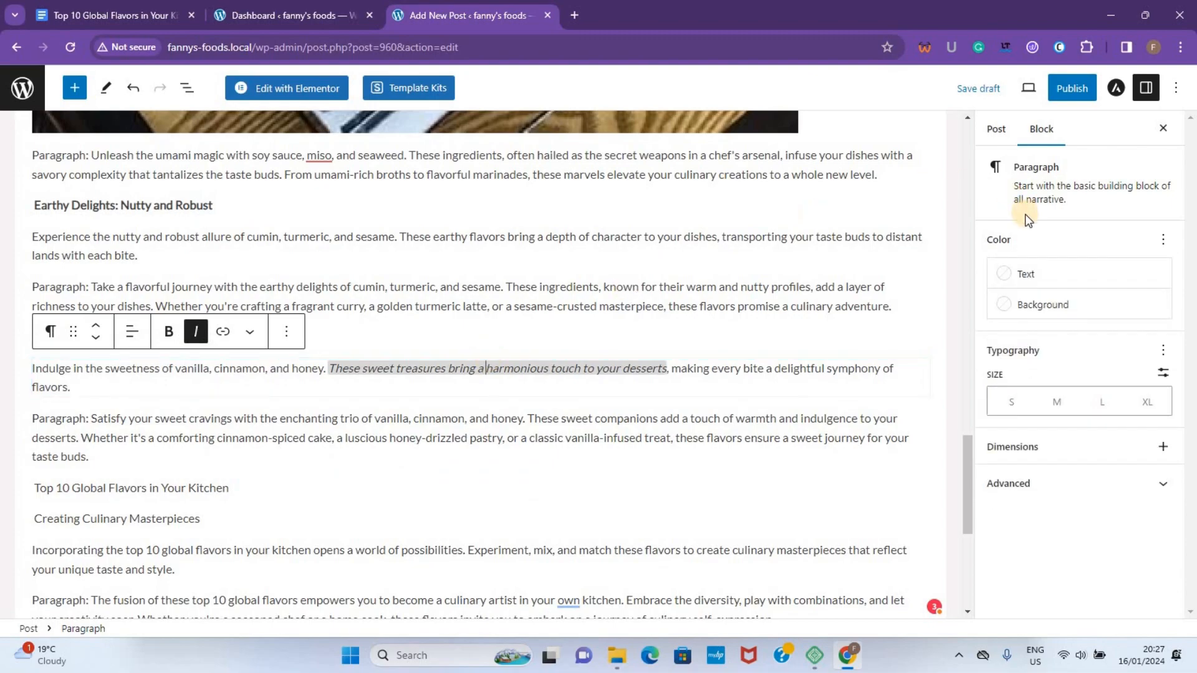
Step: Create a new category named "top 10" in the post settings and assign it to the post
left_click(1164, 129)
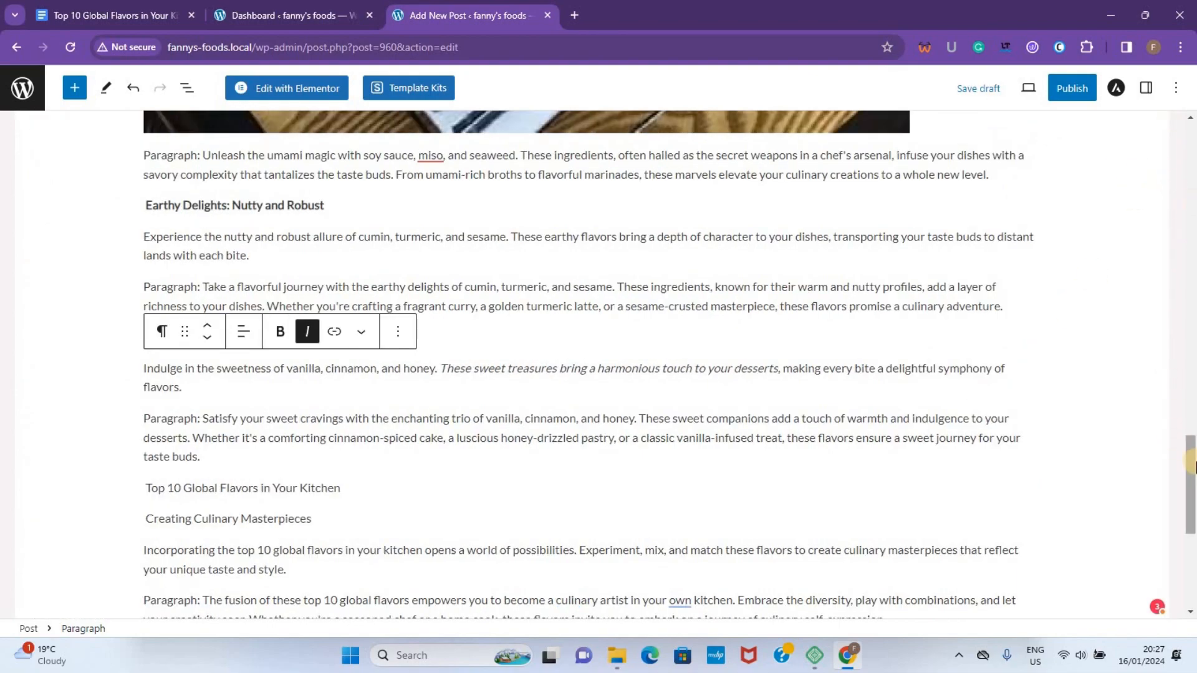
left_click_drag(1190, 464, 1189, 147)
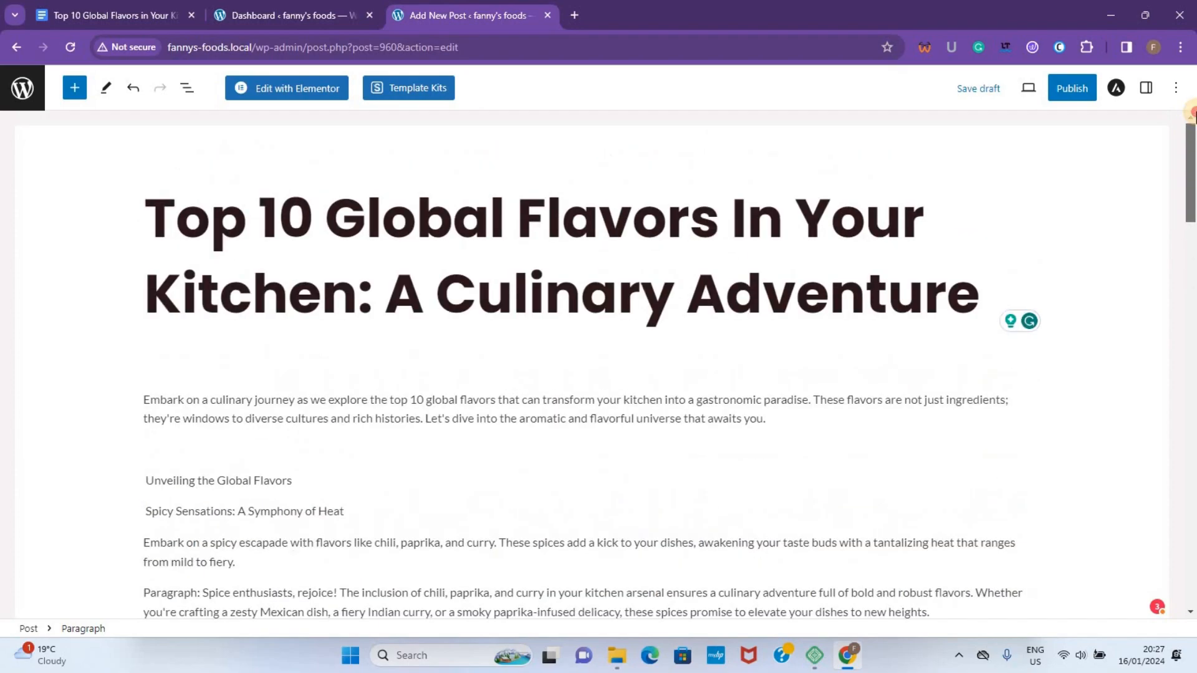
left_click(1146, 87)
left_click(996, 129)
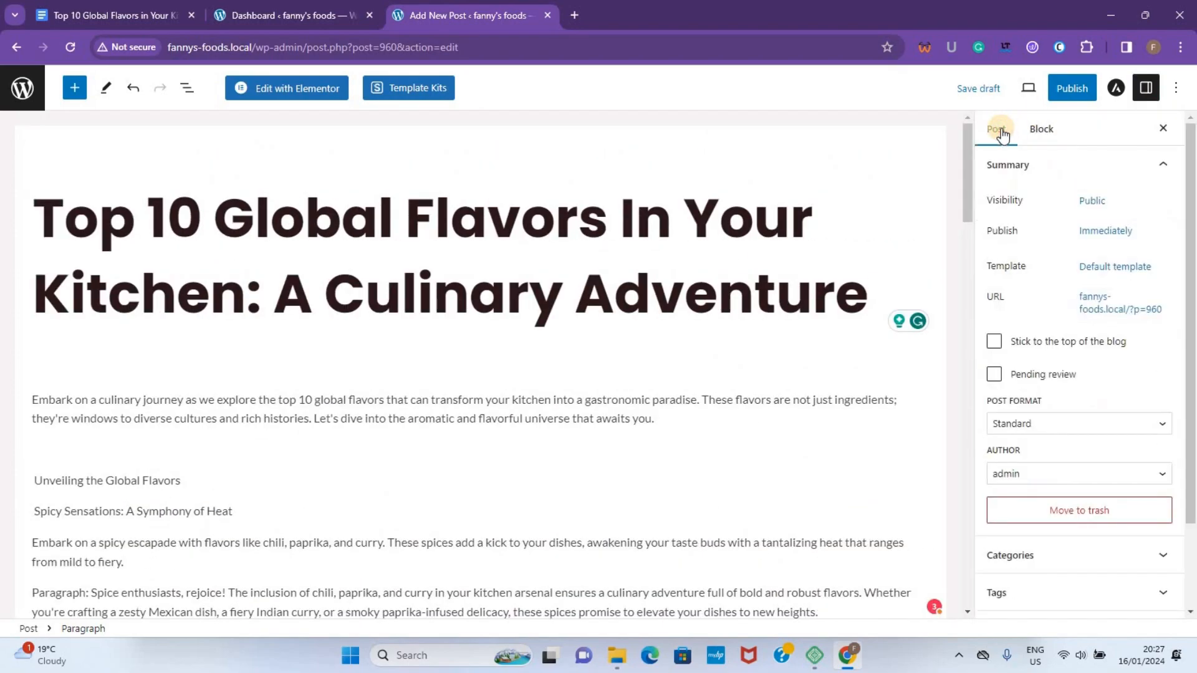
scroll(1068, 325, "down", 3)
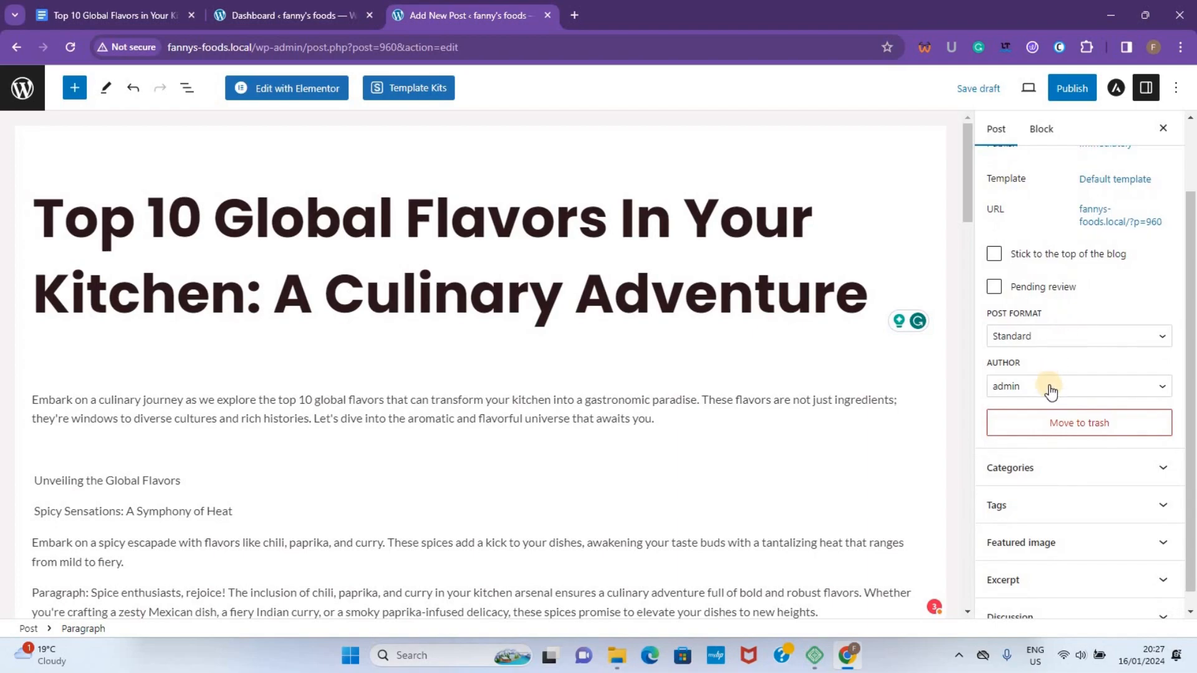
scroll(1050, 388, "down", 1)
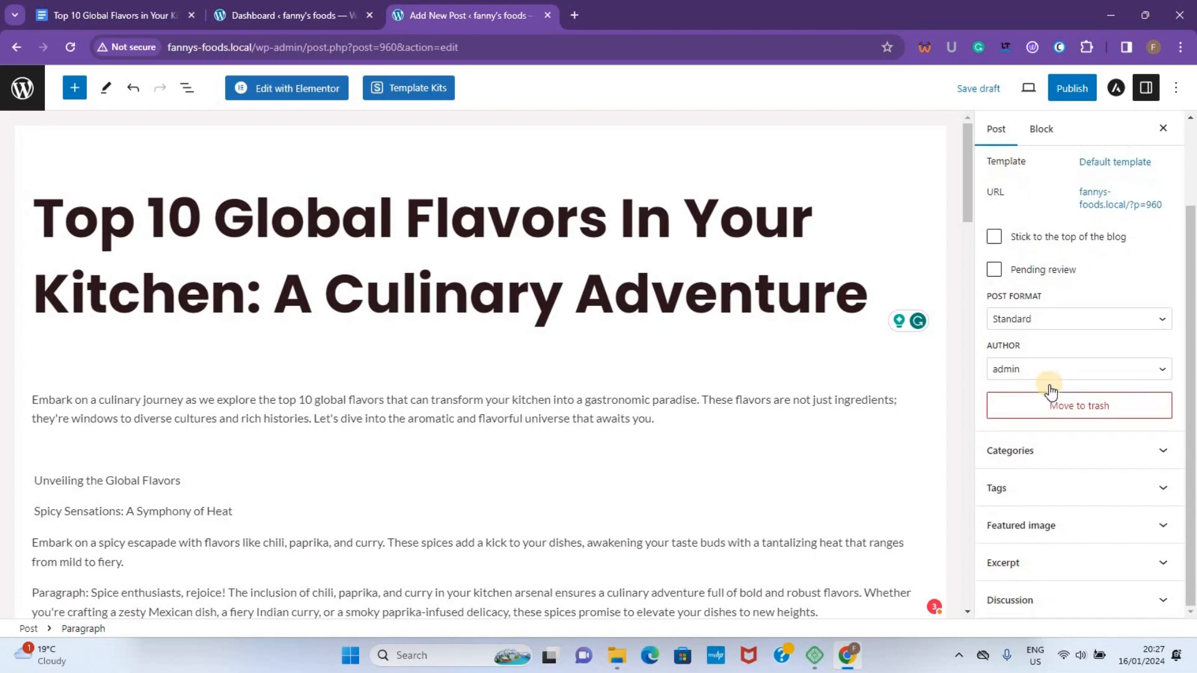
left_click(1087, 454)
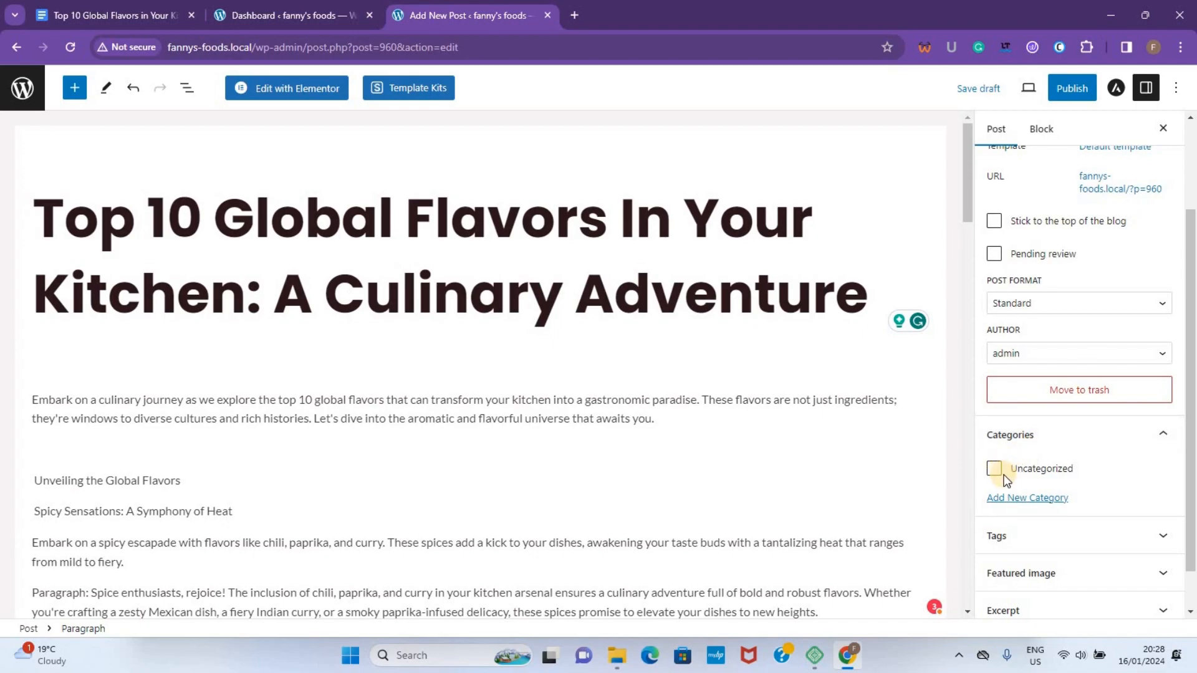
left_click(1033, 500)
left_click(1028, 545)
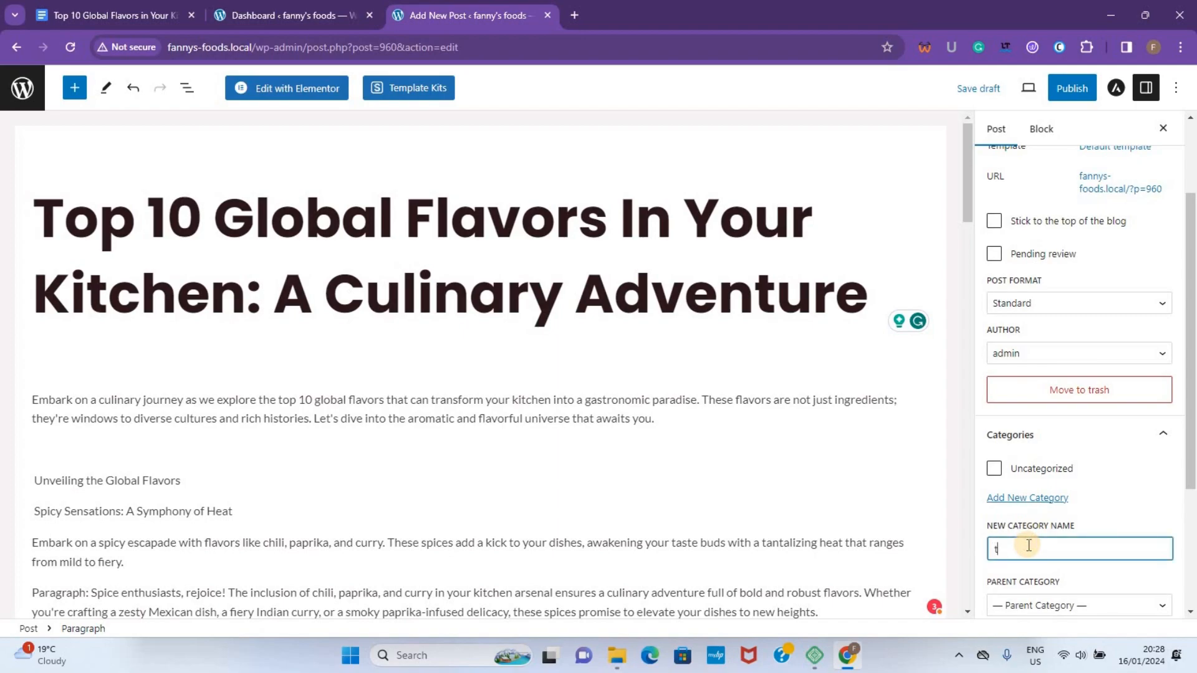
scroll(1029, 546, "down", 3)
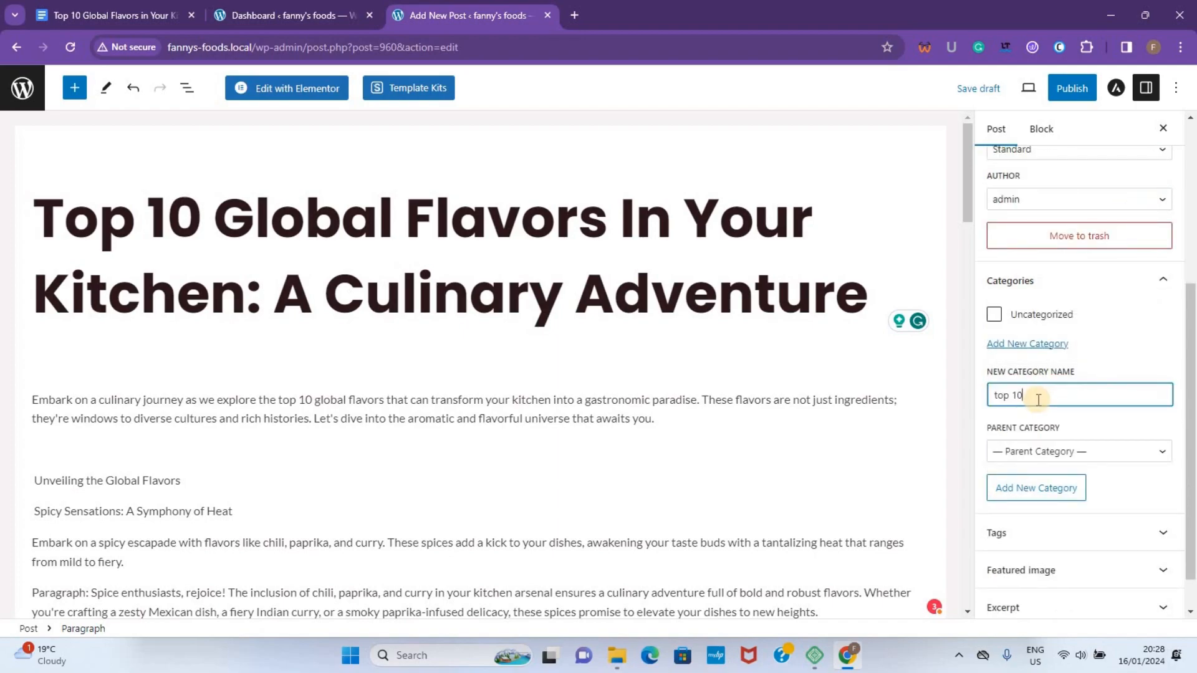
key("Return")
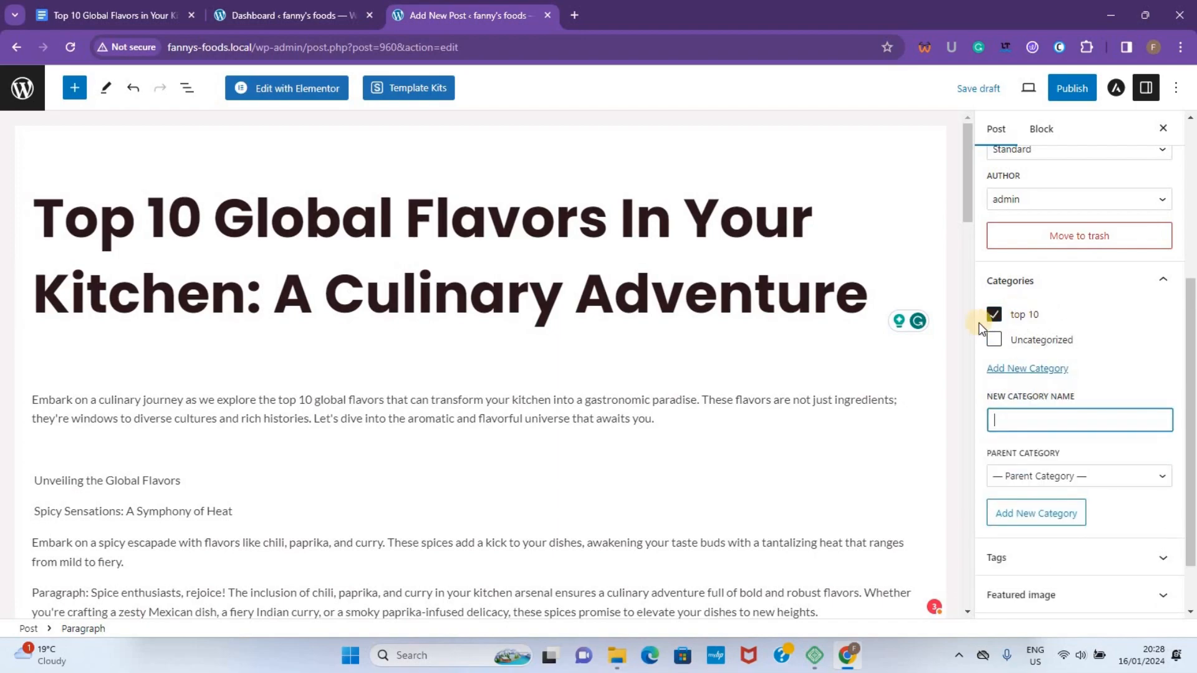
Step: Add the tags "kitchen adventure", "culinary" and "top foods" to the post
scroll(1086, 459, "down", 2)
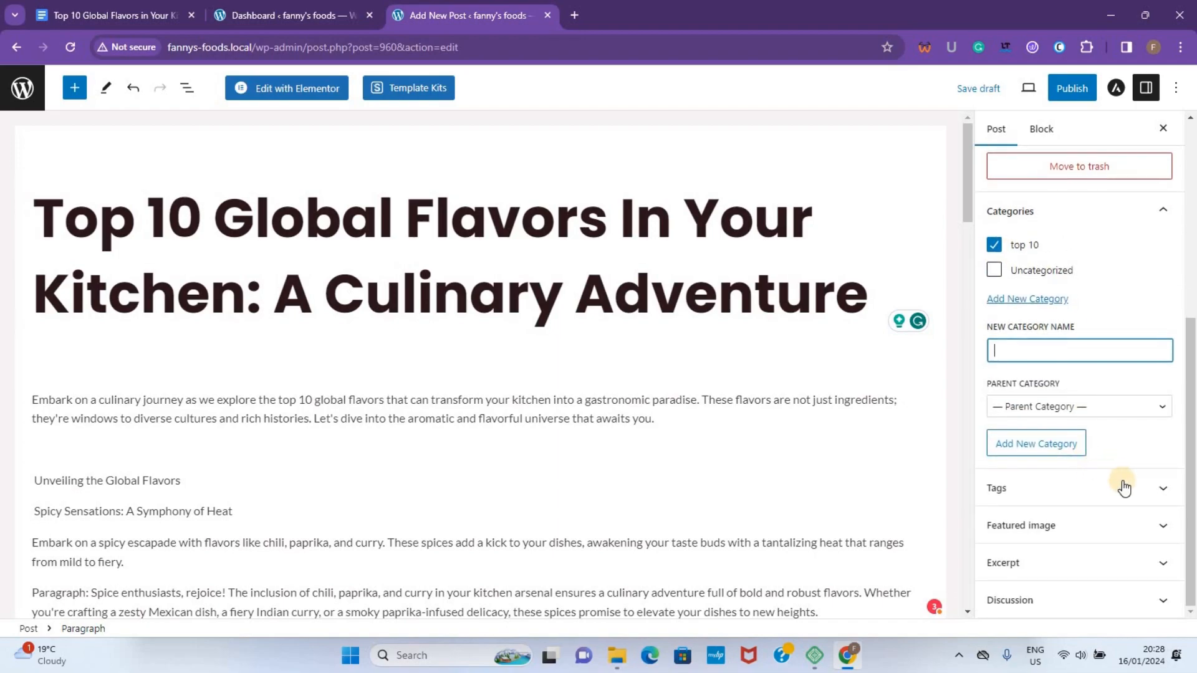
left_click(1126, 490)
left_click(1056, 539)
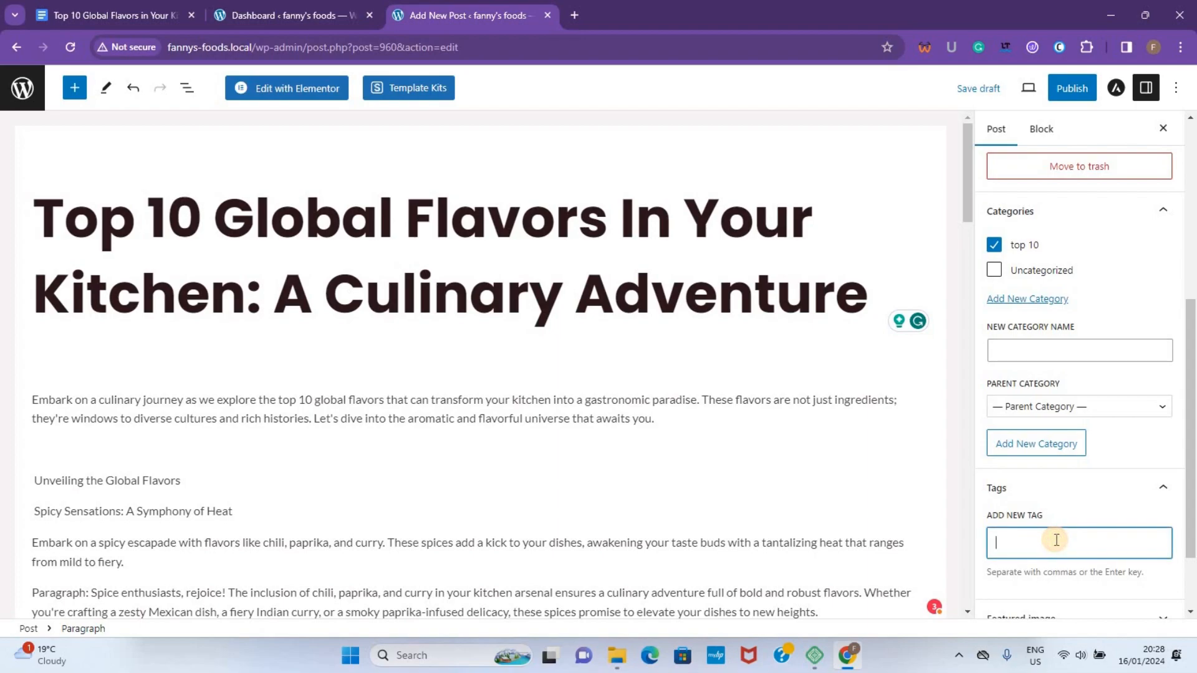
type("kitchen adventure")
key("Return")
type("culinary")
key("Return")
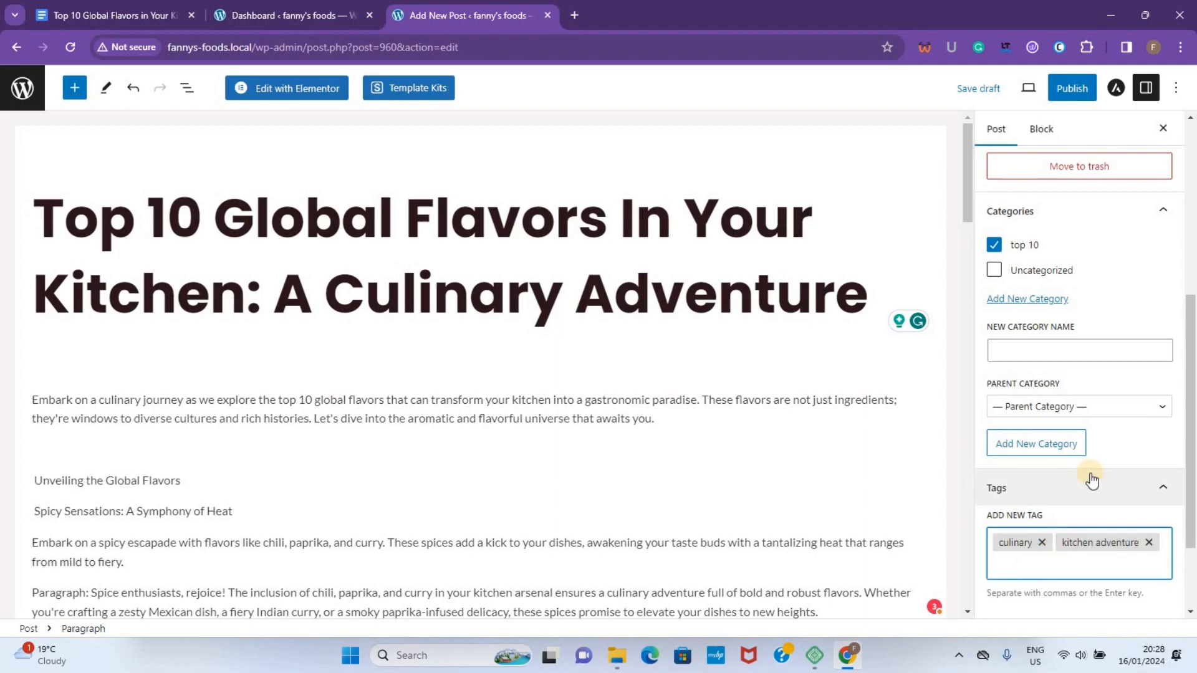
Step: Set the post's featured image to the media library photo of a white plate with green salad on a yellow background
scroll(1091, 481, "down", 2)
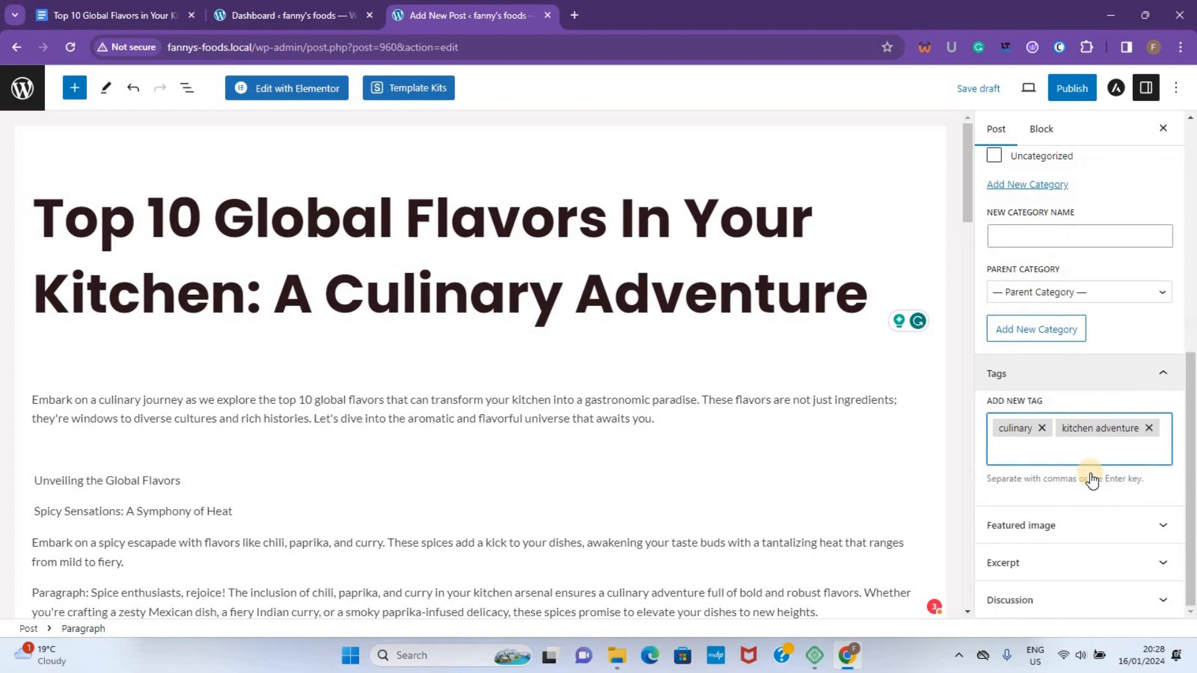
left_click(1133, 517)
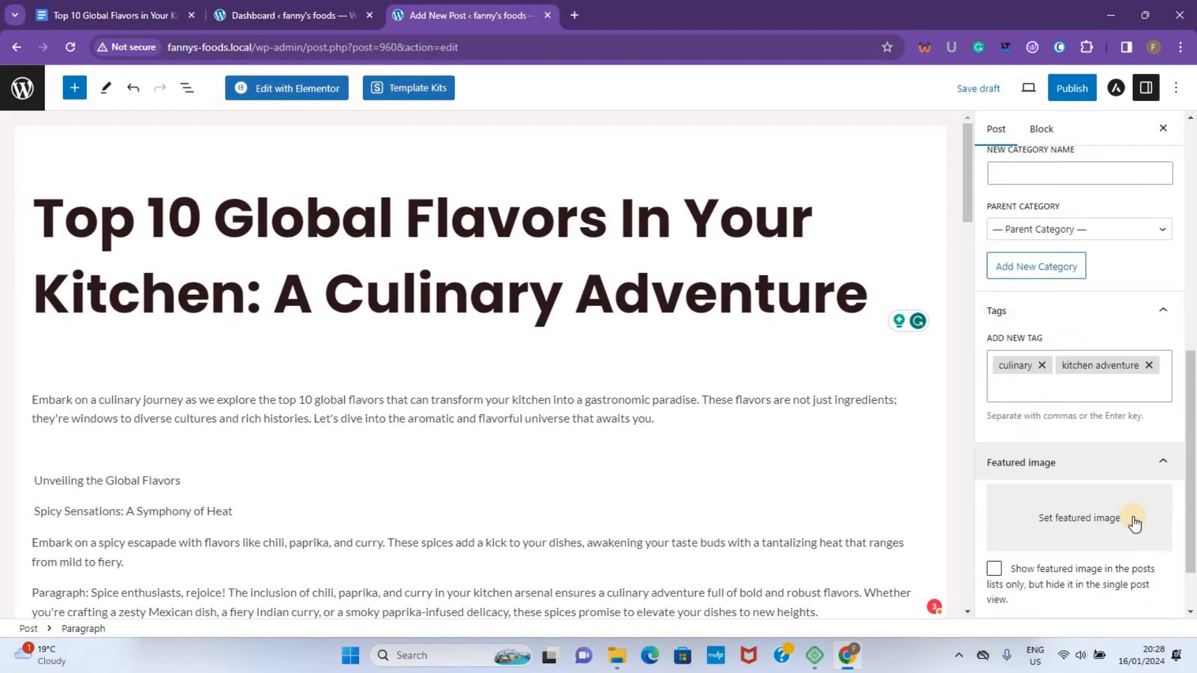
left_click(1088, 517)
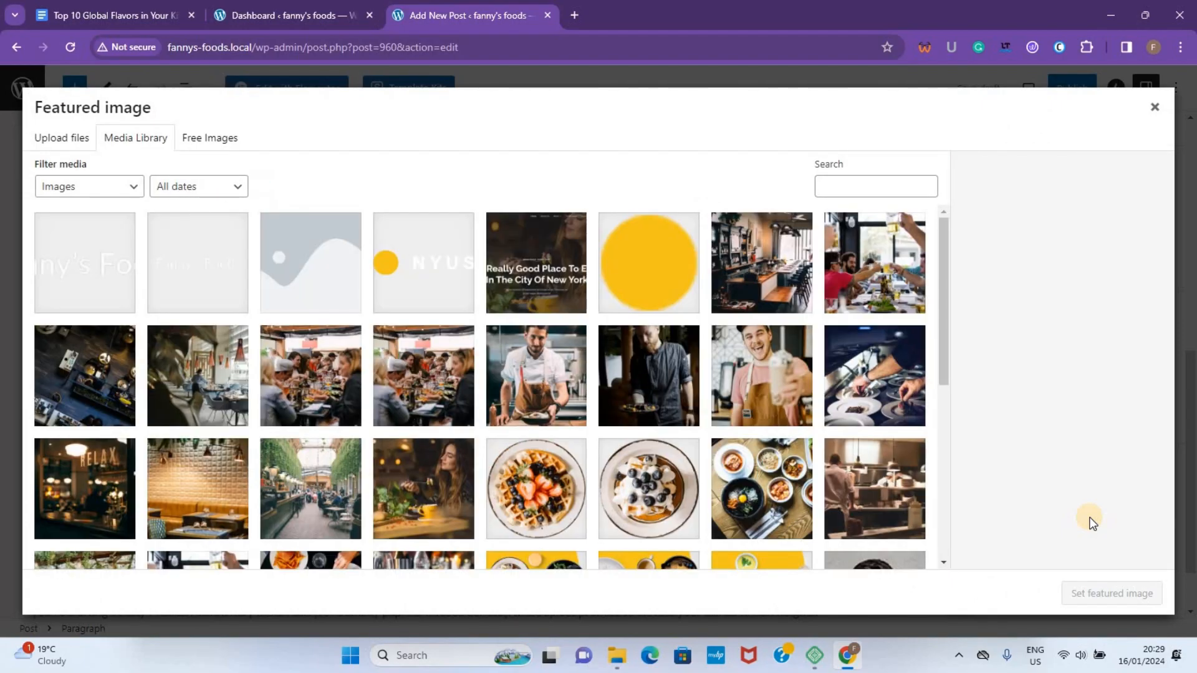
scroll(722, 445, "down", 2)
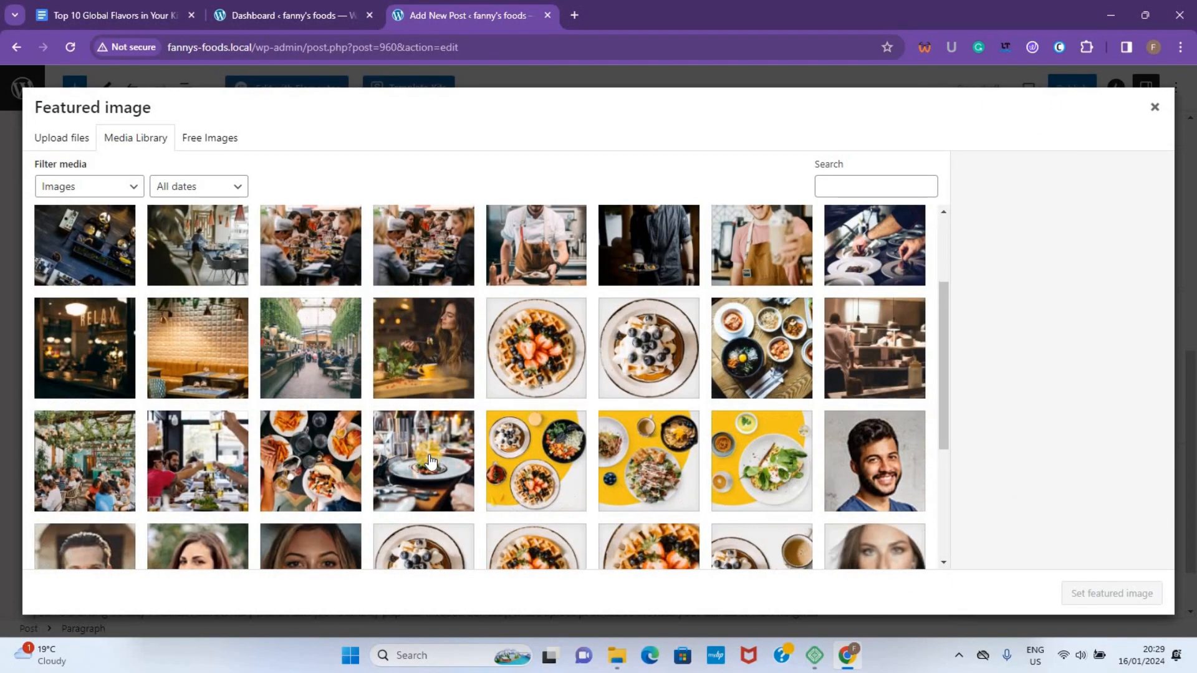
left_click(432, 461)
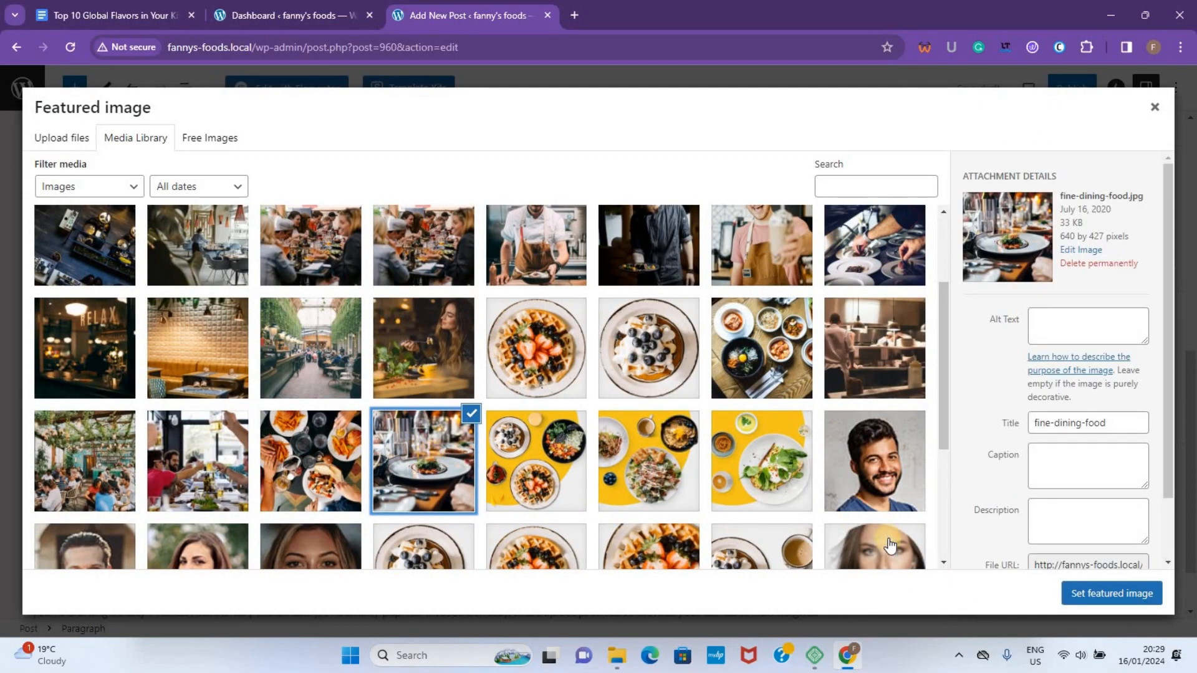
scroll(686, 437, "down", 1)
left_click(761, 384)
left_click(1084, 592)
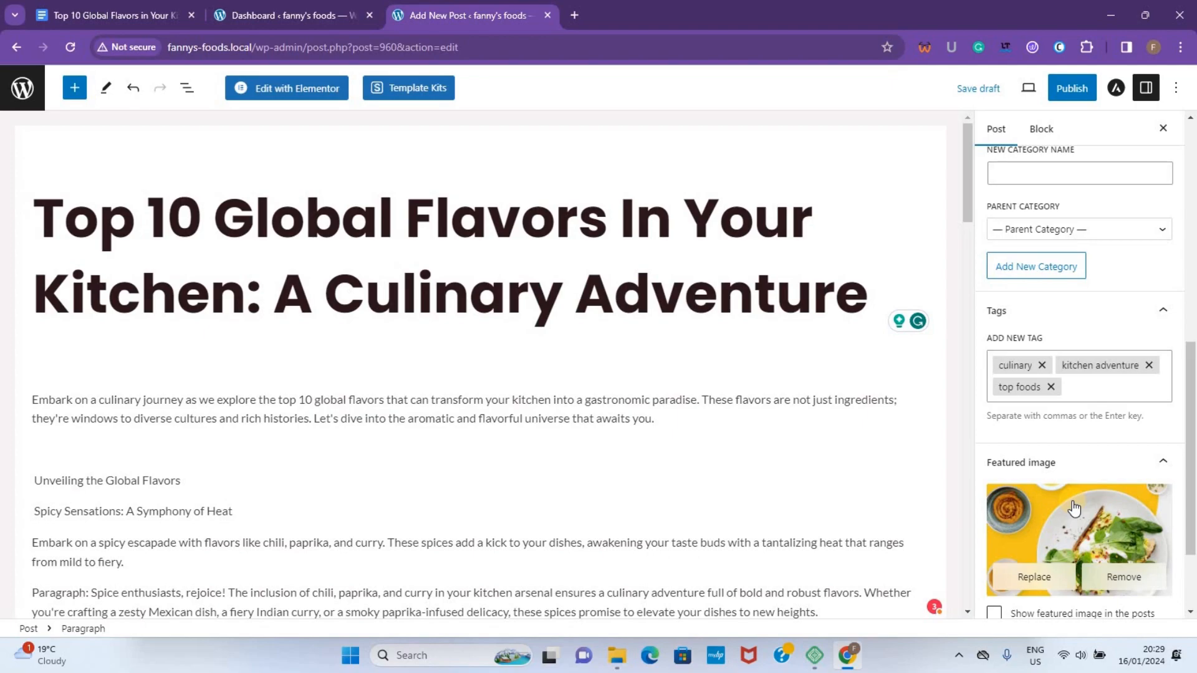
Step: Publish the post immediately with public visibility
scroll(1076, 461, "down", 2)
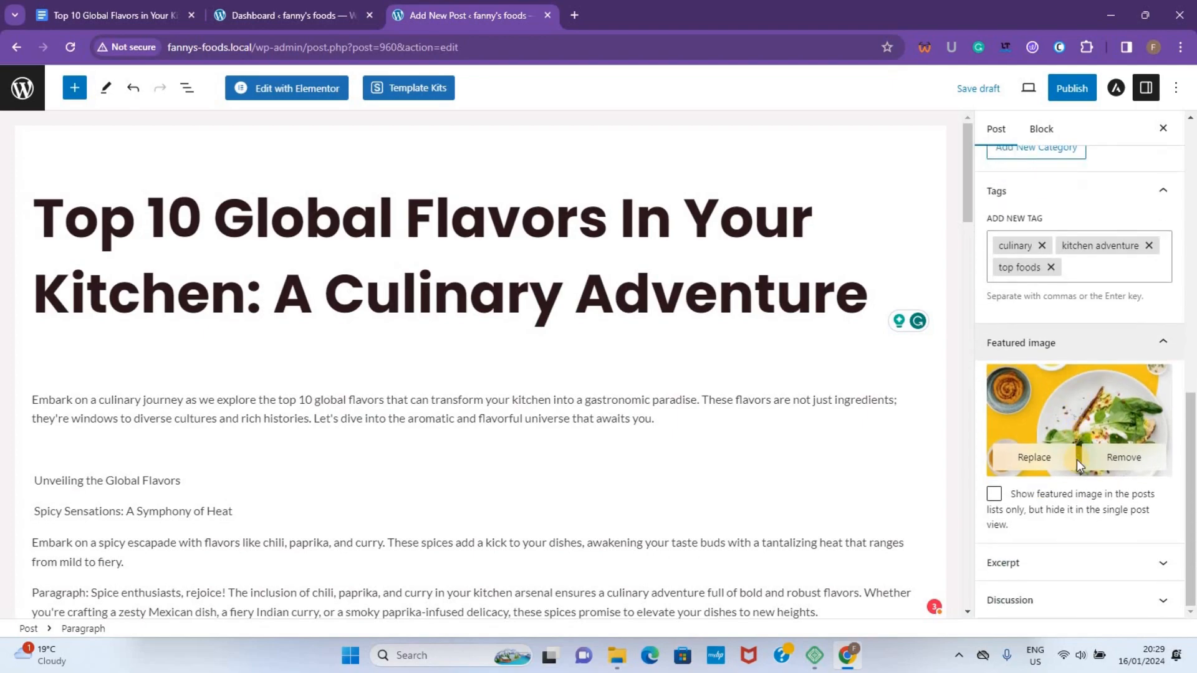
left_click(1102, 553)
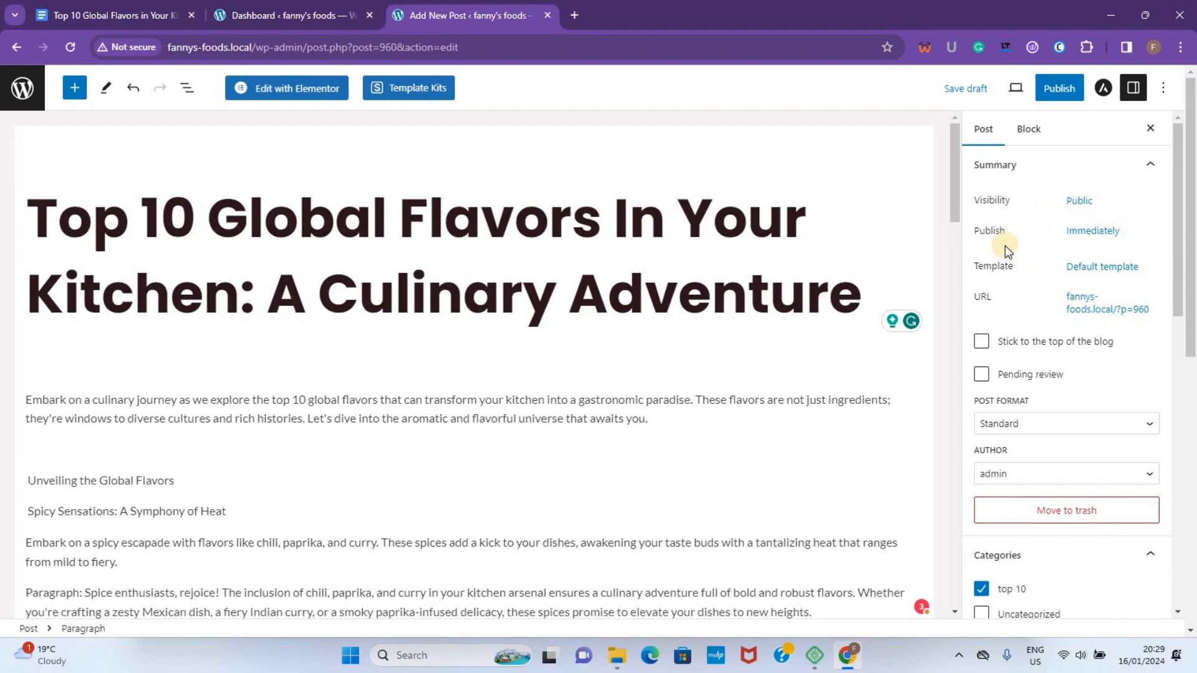
left_click(1053, 91)
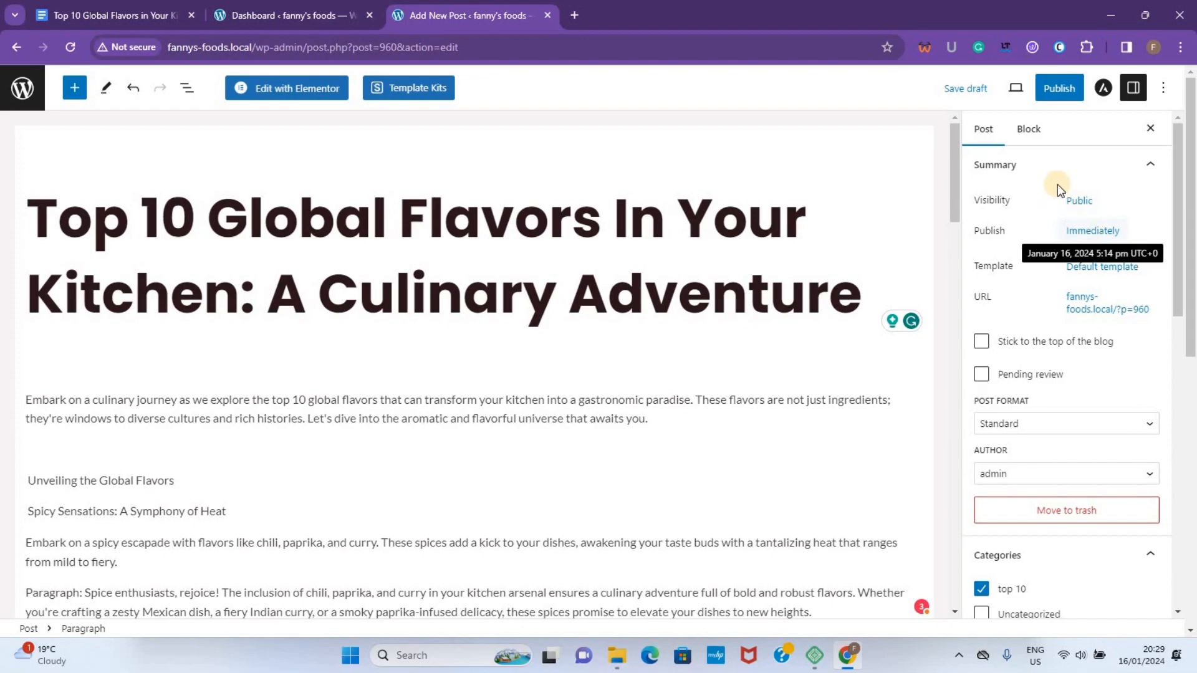
left_click(1058, 88)
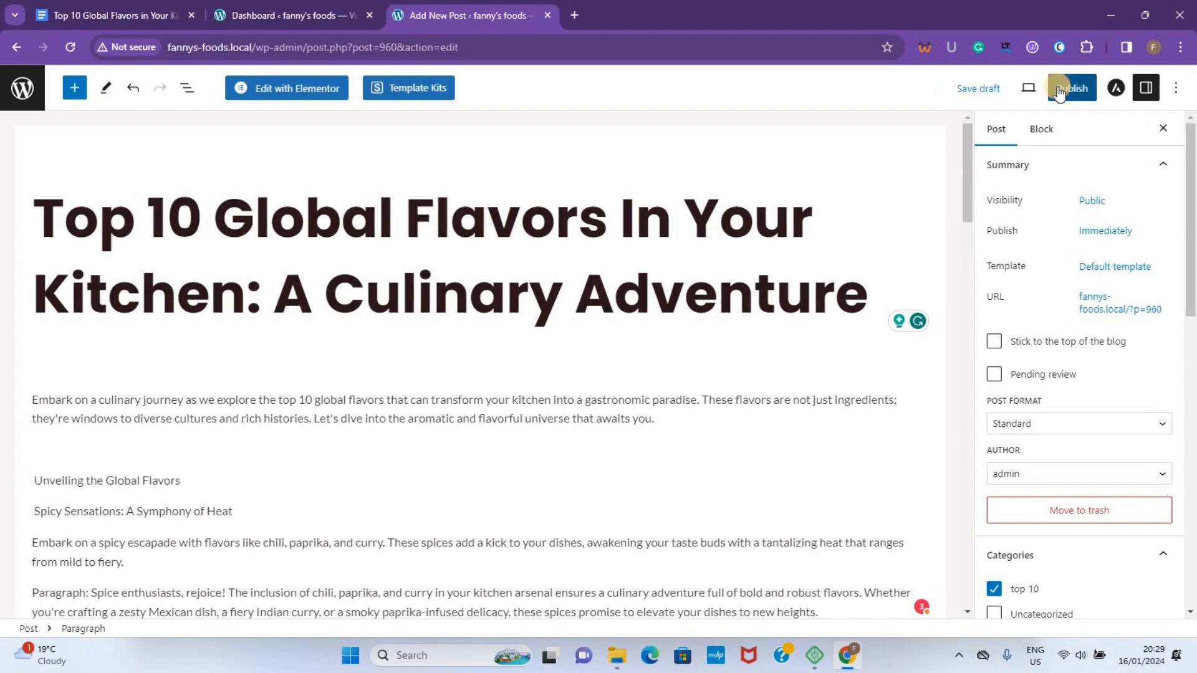
left_click(1058, 88)
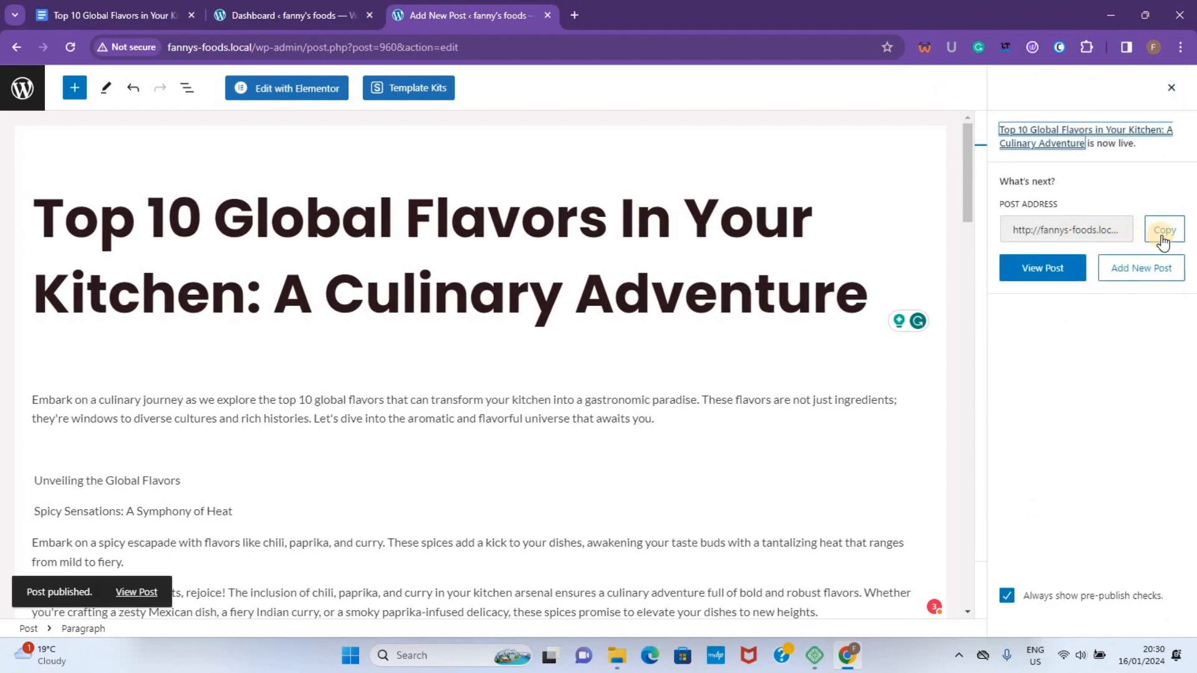
Step: View the published post on the site and check its featured image, headings, text formatting and inline images down to the comment section
left_click(1065, 269)
left_click(1066, 272)
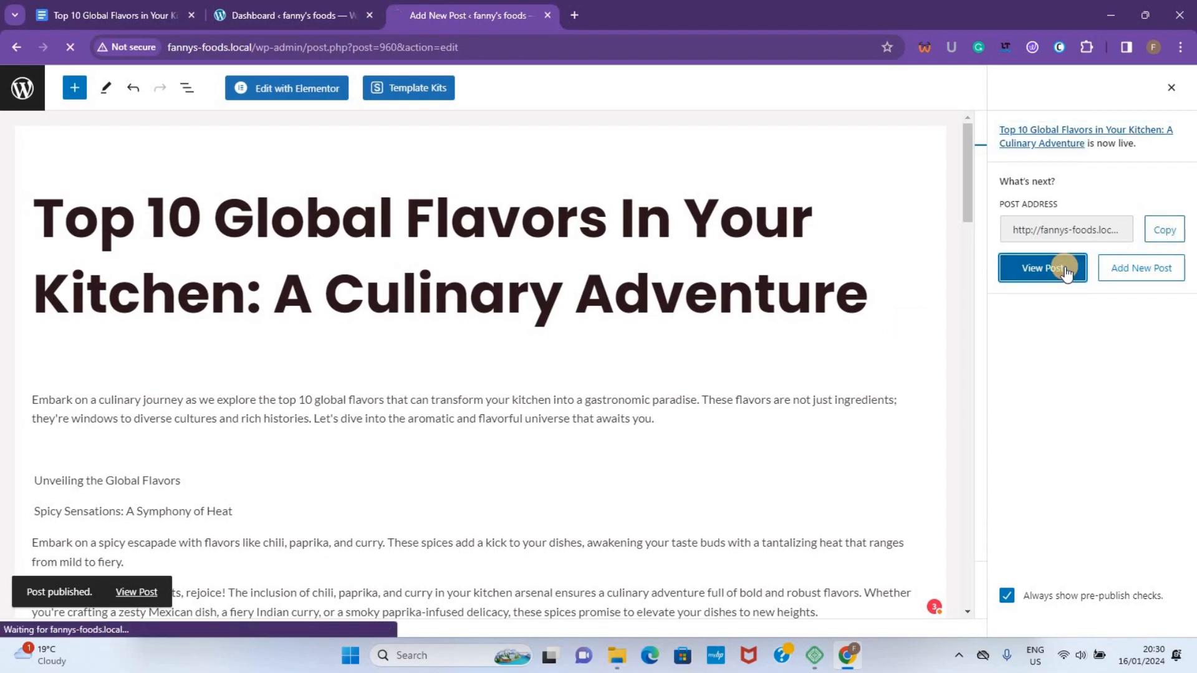
scroll(825, 409, "down", 6)
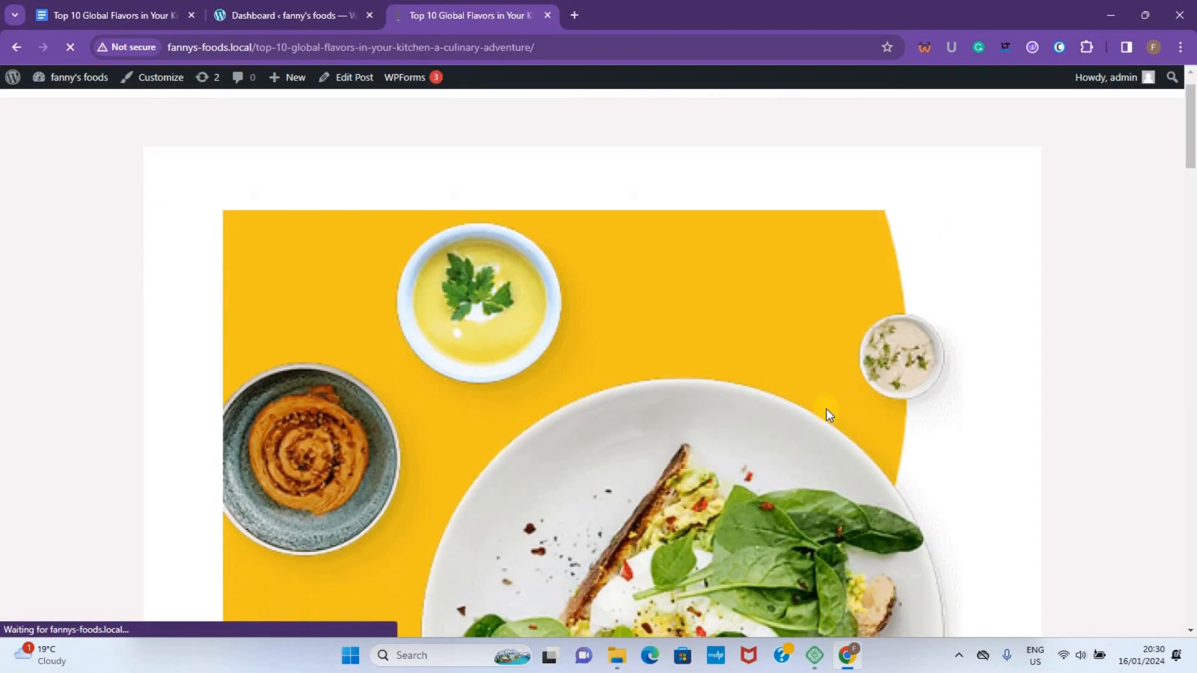
scroll(825, 409, "down", 5)
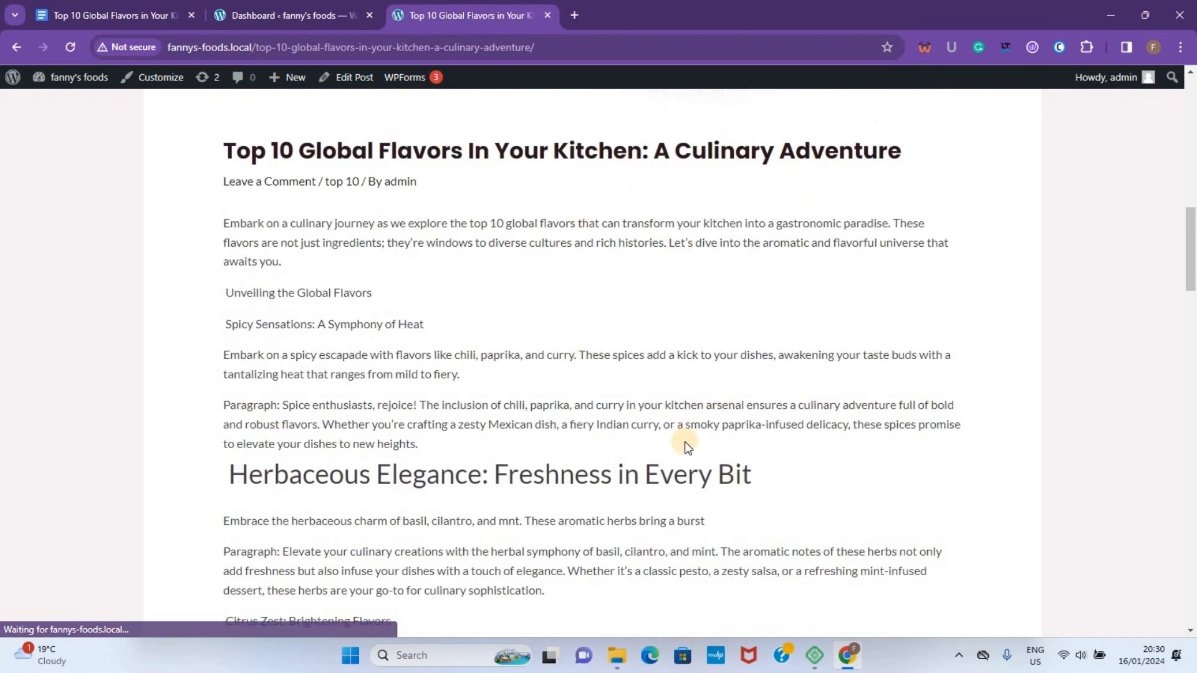
scroll(684, 441, "down", 6)
scroll(684, 441, "down", 14)
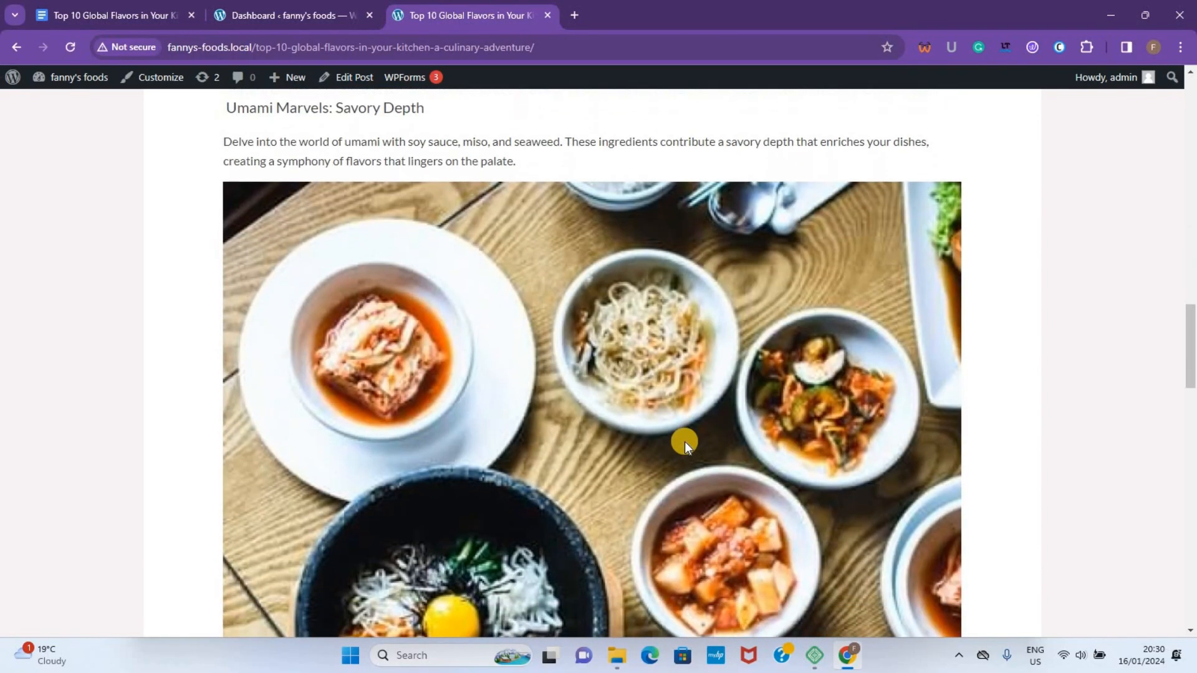
scroll(684, 441, "down", 8)
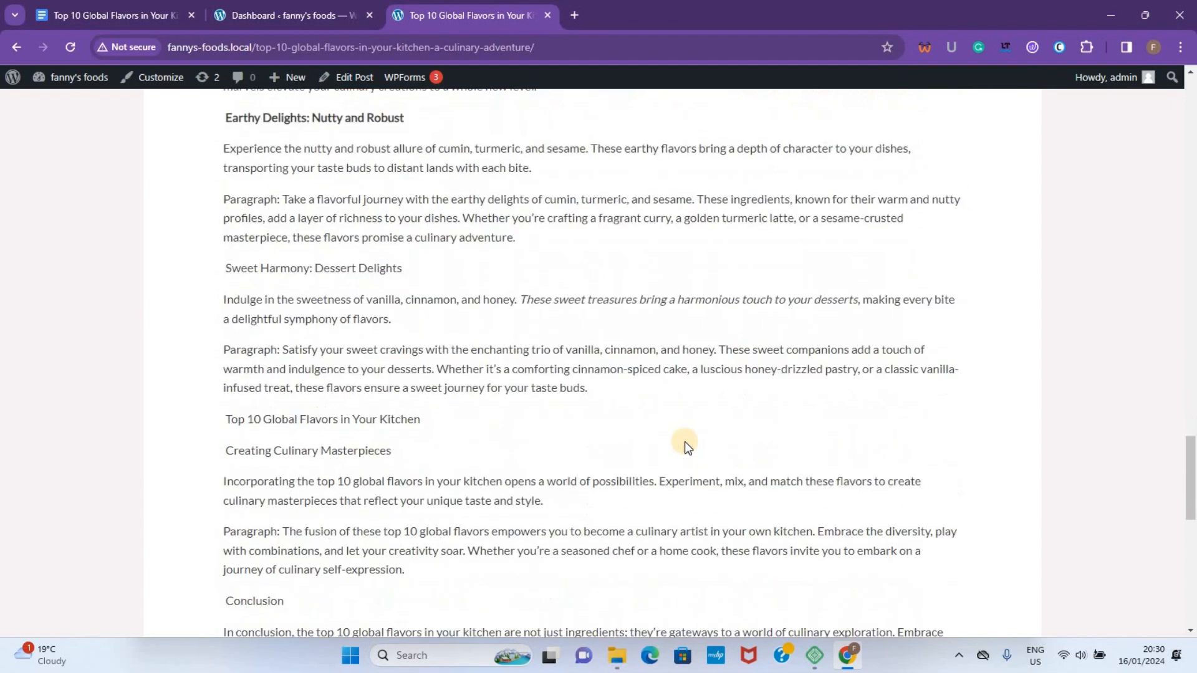
scroll(684, 442, "down", 3)
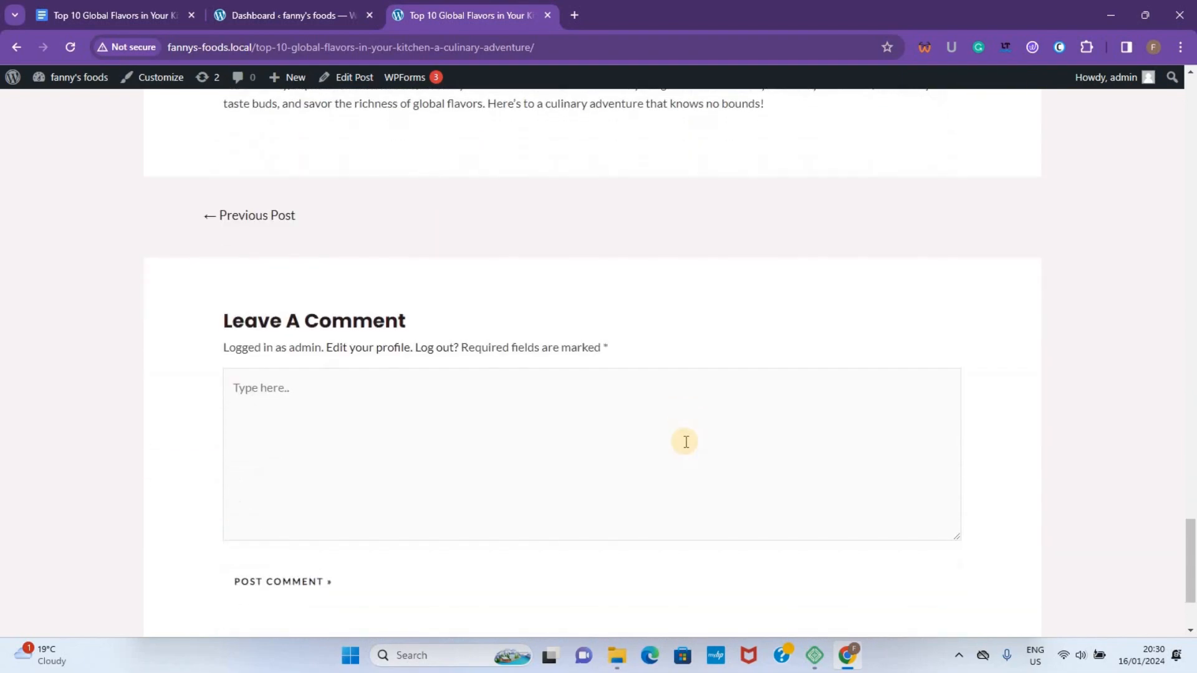
scroll(684, 441, "down", 3)
scroll(684, 441, "up", 20)
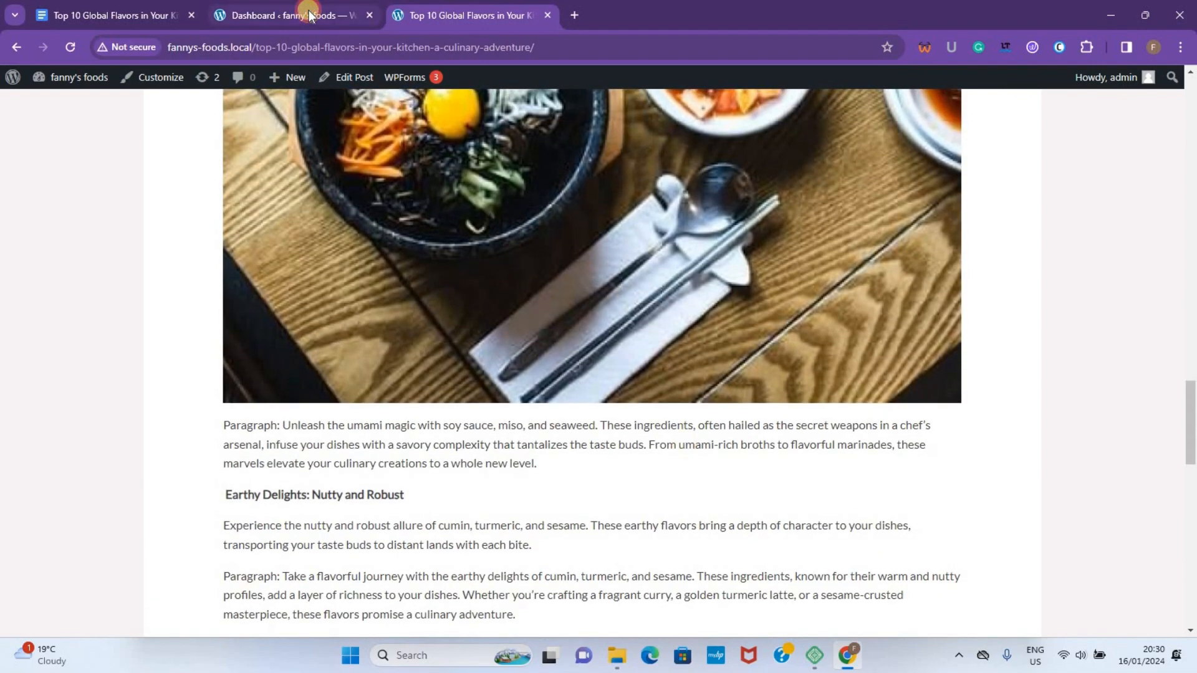
Step: Go to the list of all posts in the site dashboard and move the "Hello world!" post to the trash
left_click(310, 15)
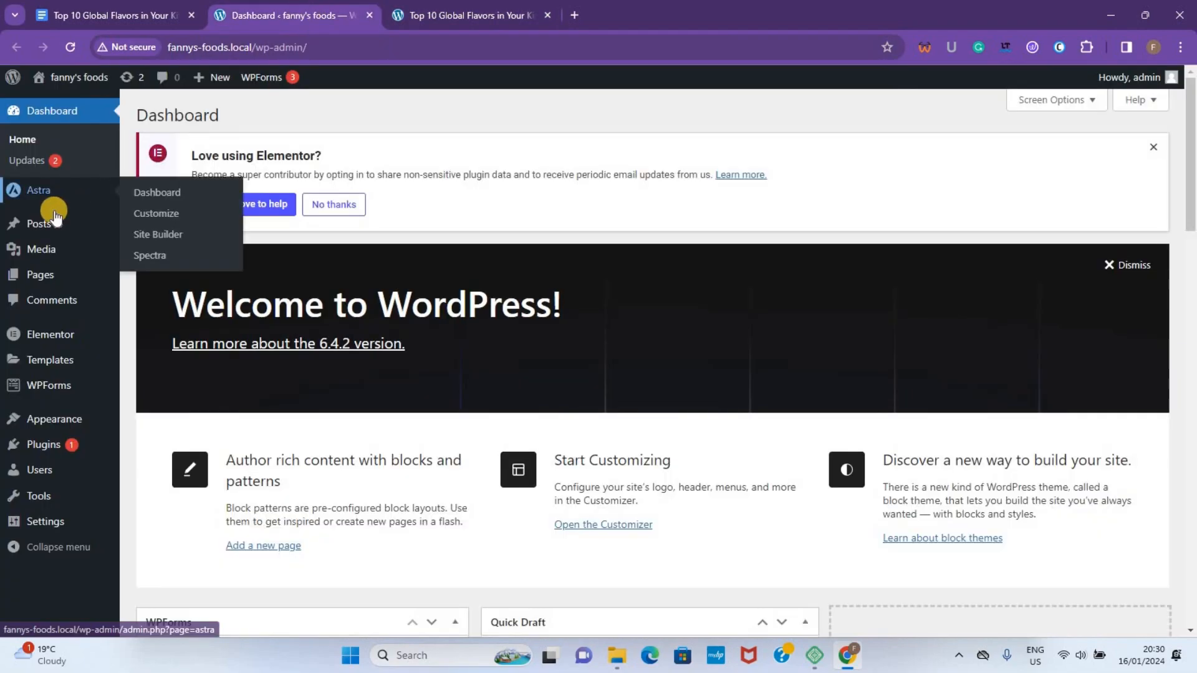
mouse_move(42, 230)
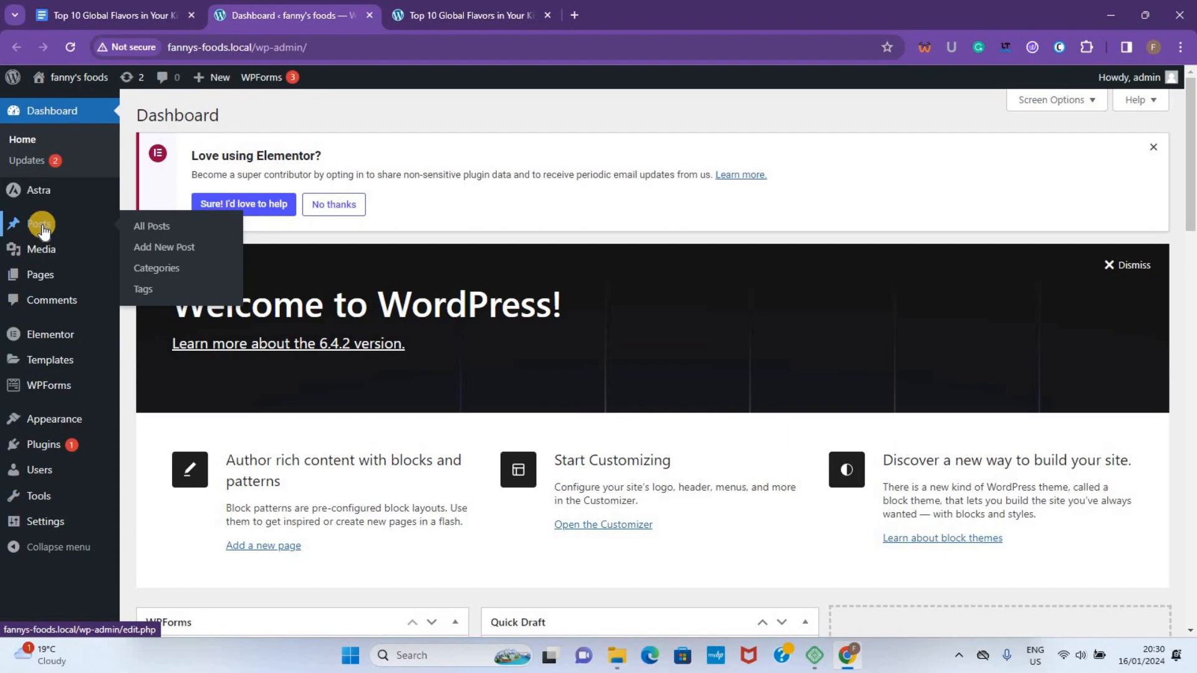
left_click(145, 235)
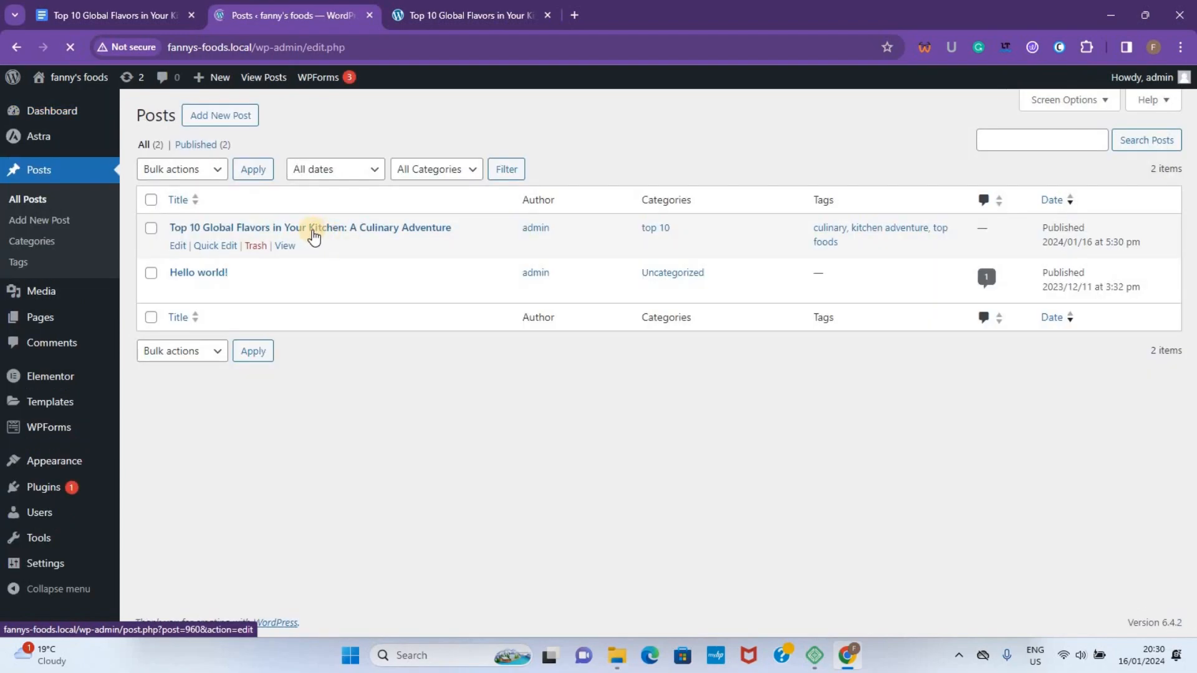
left_click(374, 235)
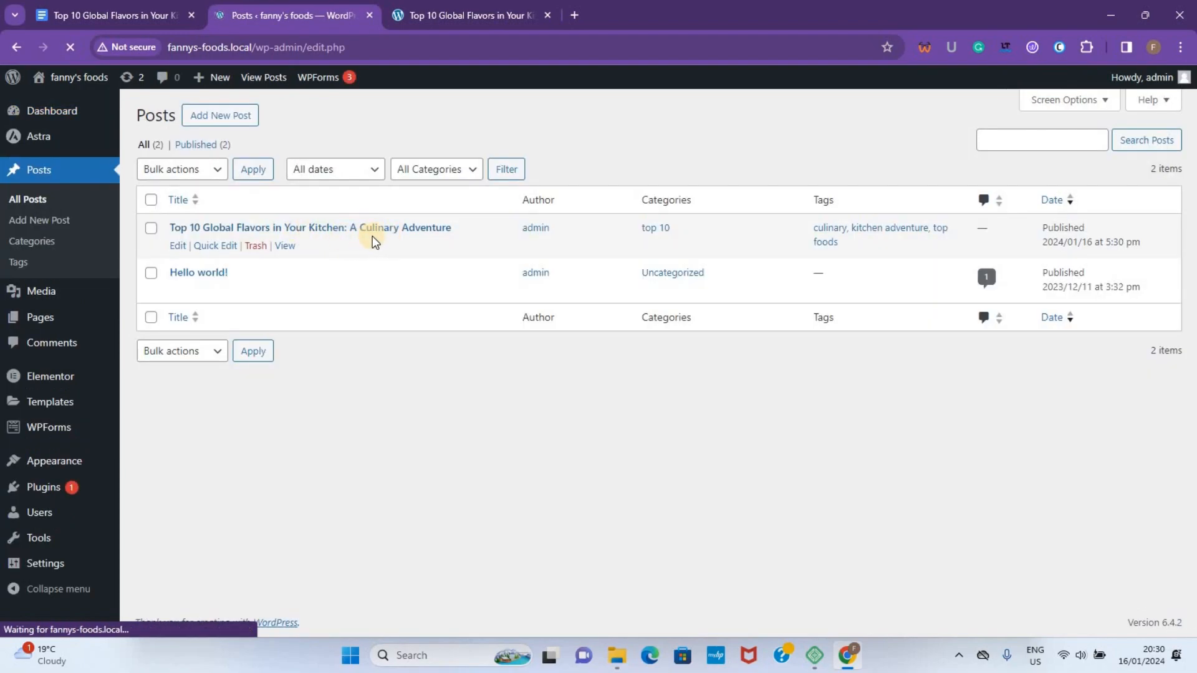
left_click(151, 275)
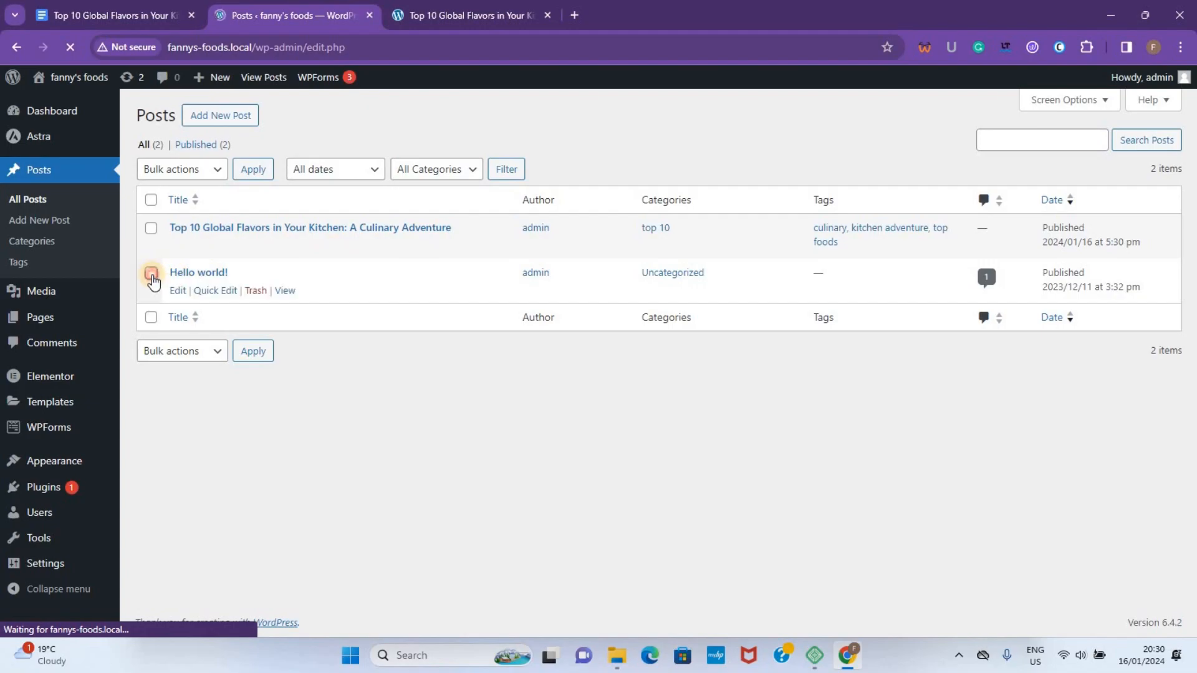
left_click(255, 293)
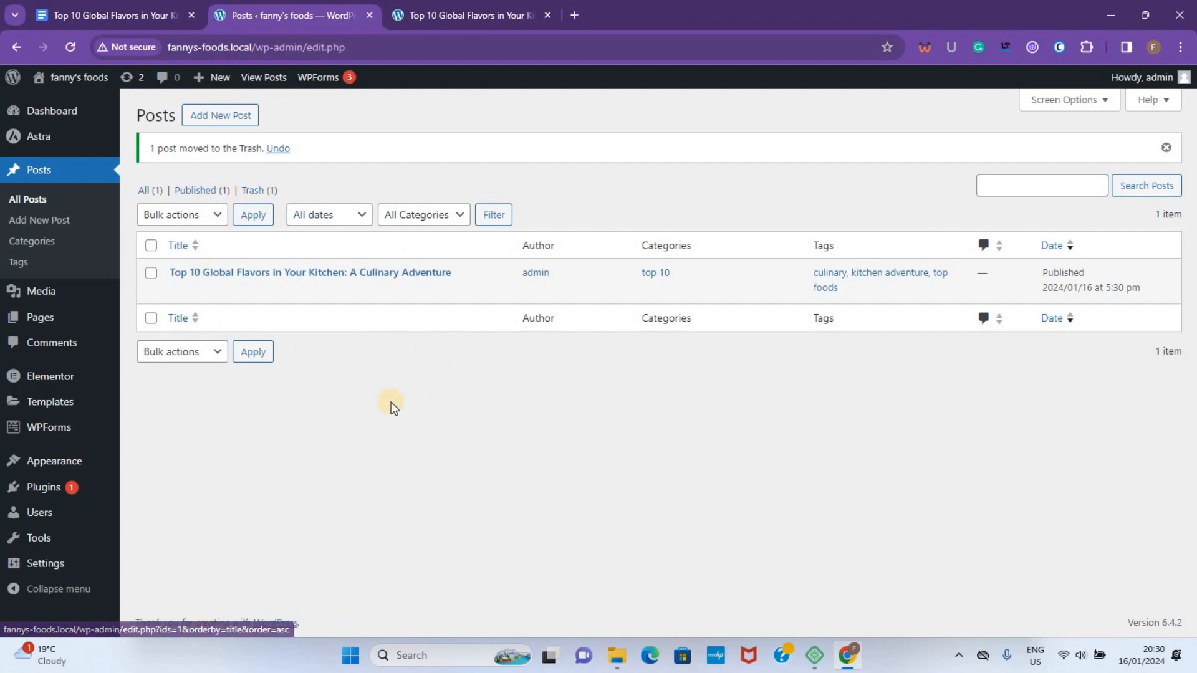
Step: Reopen the post "Top 10 Global Flavors in Your Kitchen: A Culinary Adventure" in the editor and look through its content
left_click(412, 273)
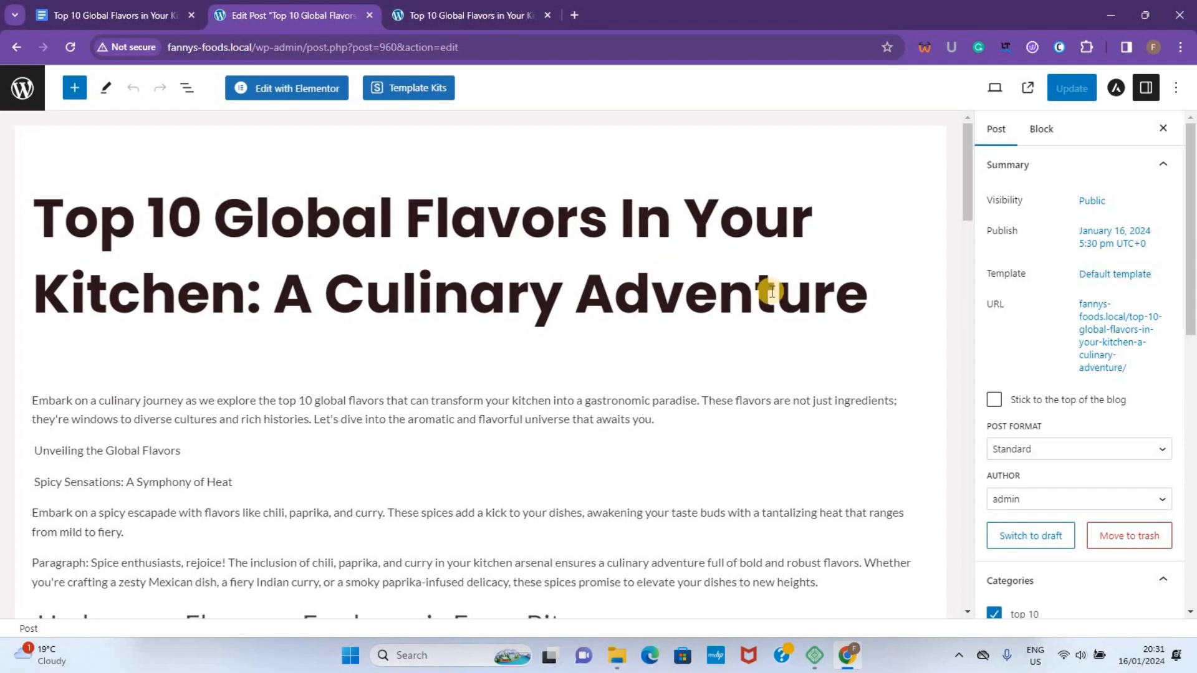
scroll(717, 458, "down", 20)
scroll(721, 455, "down", 2)
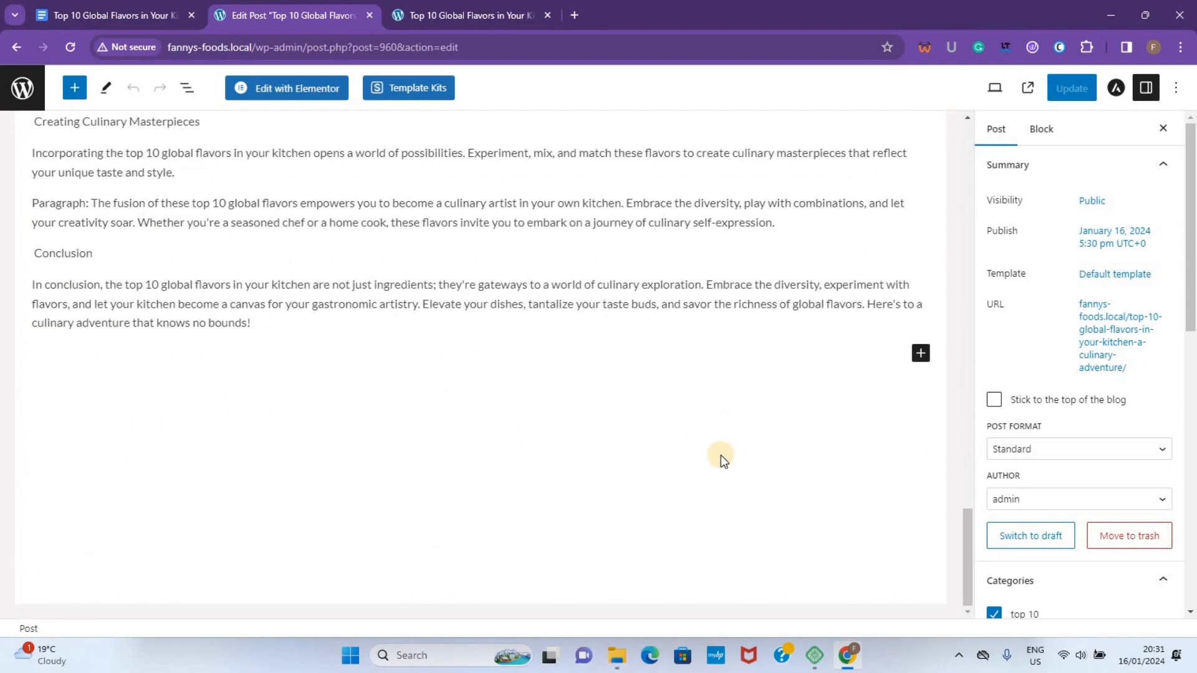
scroll(720, 455, "up", 10)
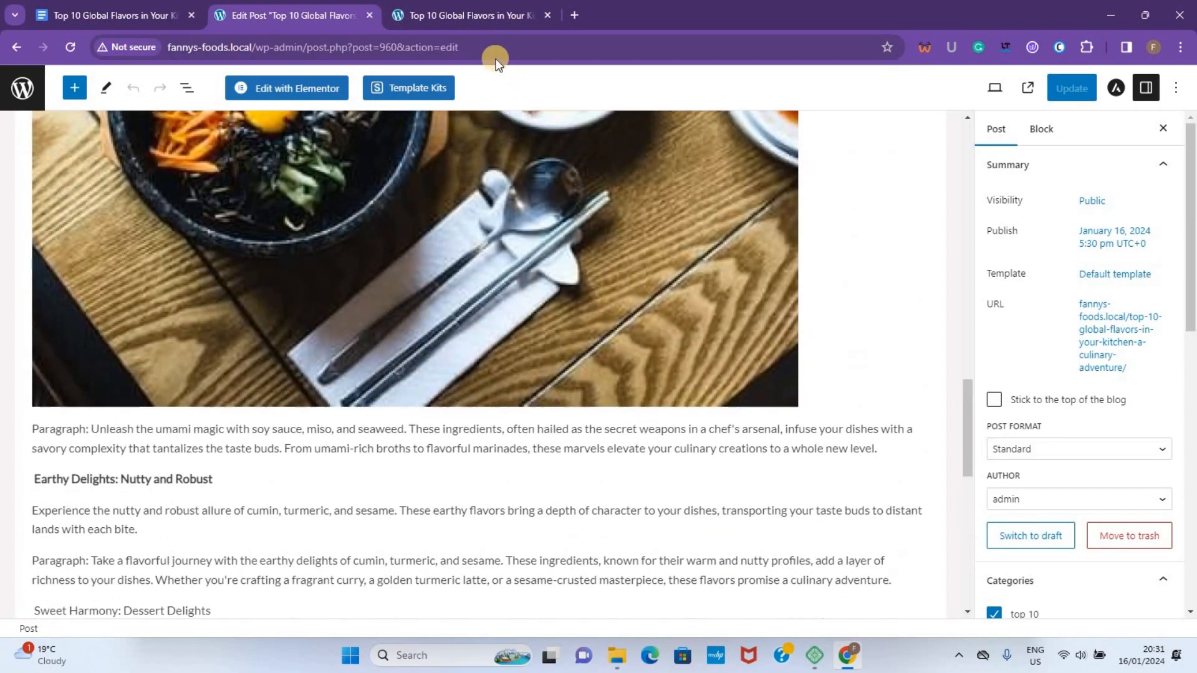